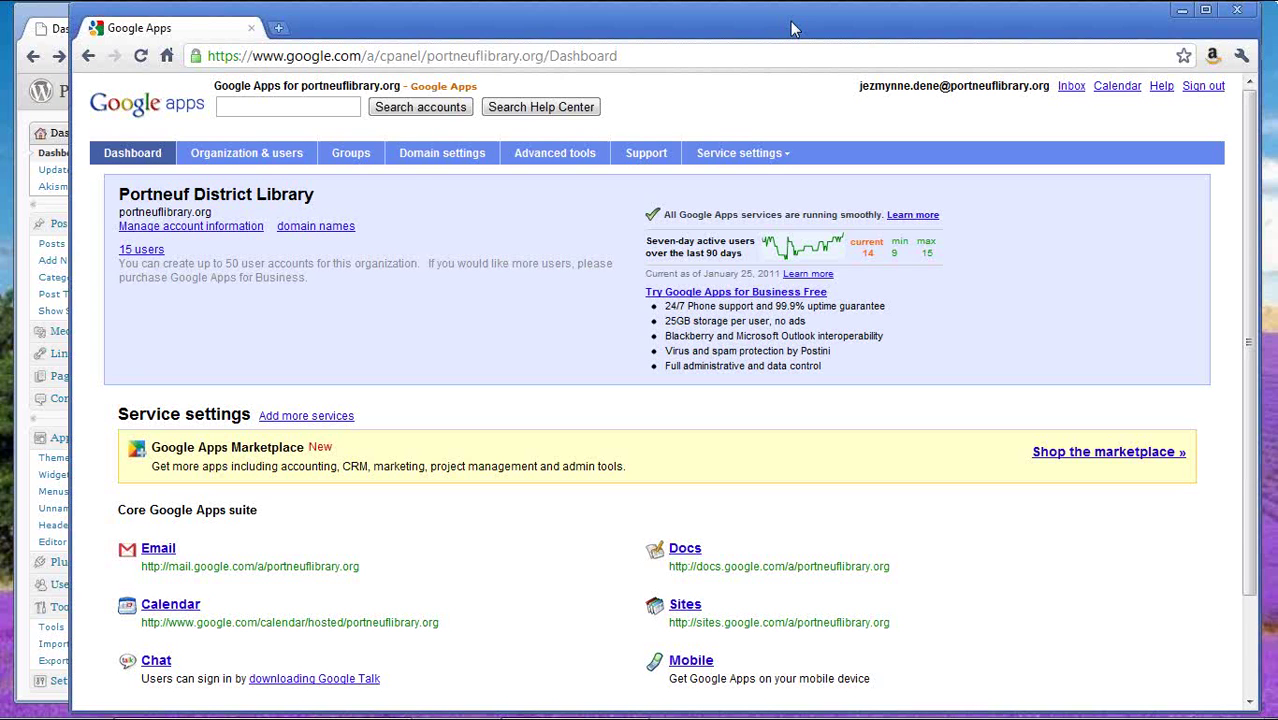
# - Review the domain's dashboard and service settings, and view the lists of organization users and groups
pyautogui.moveTo(790, 29); pyautogui.dragTo(789, 31)
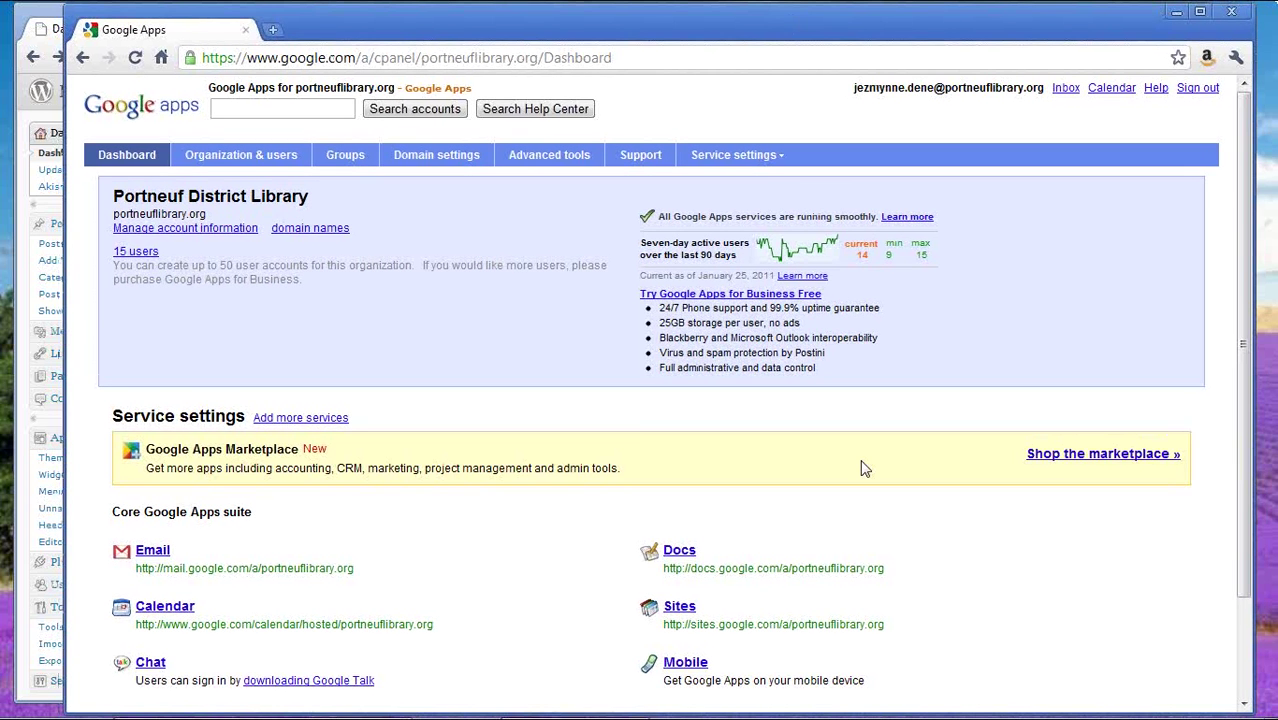
pyautogui.scroll(-3, 865, 469)
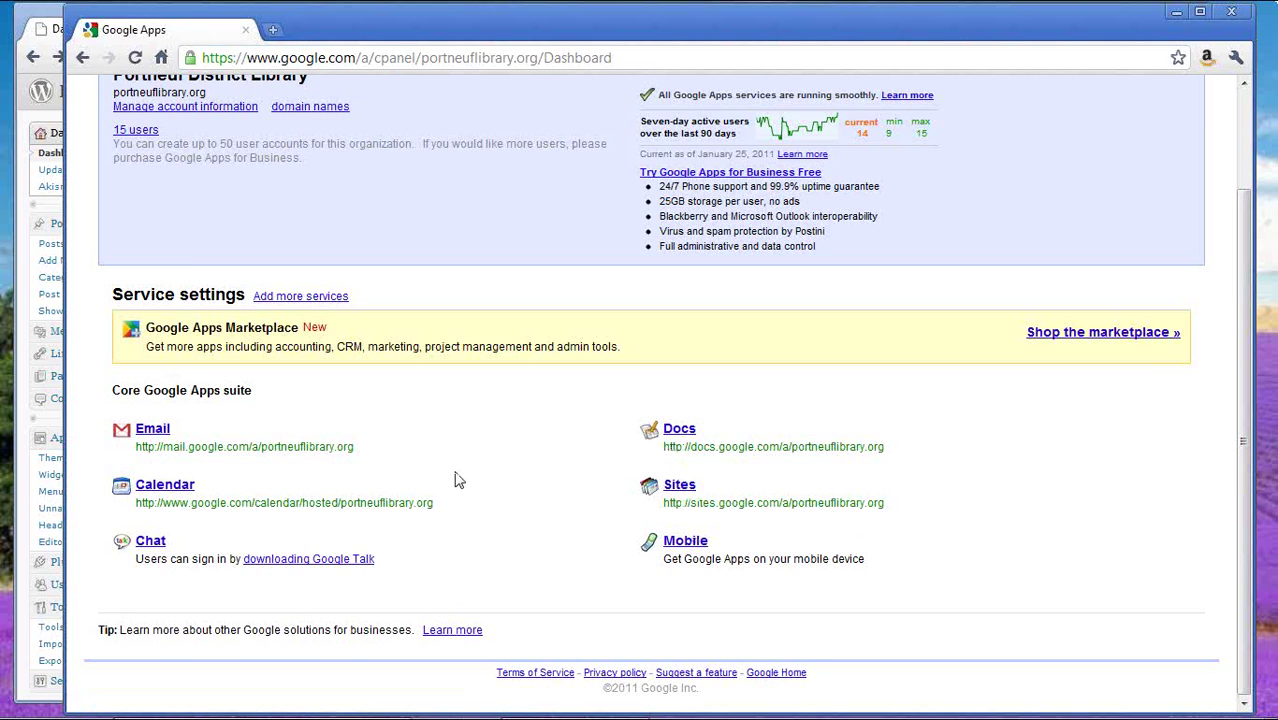
pyautogui.scroll(3, 455, 480)
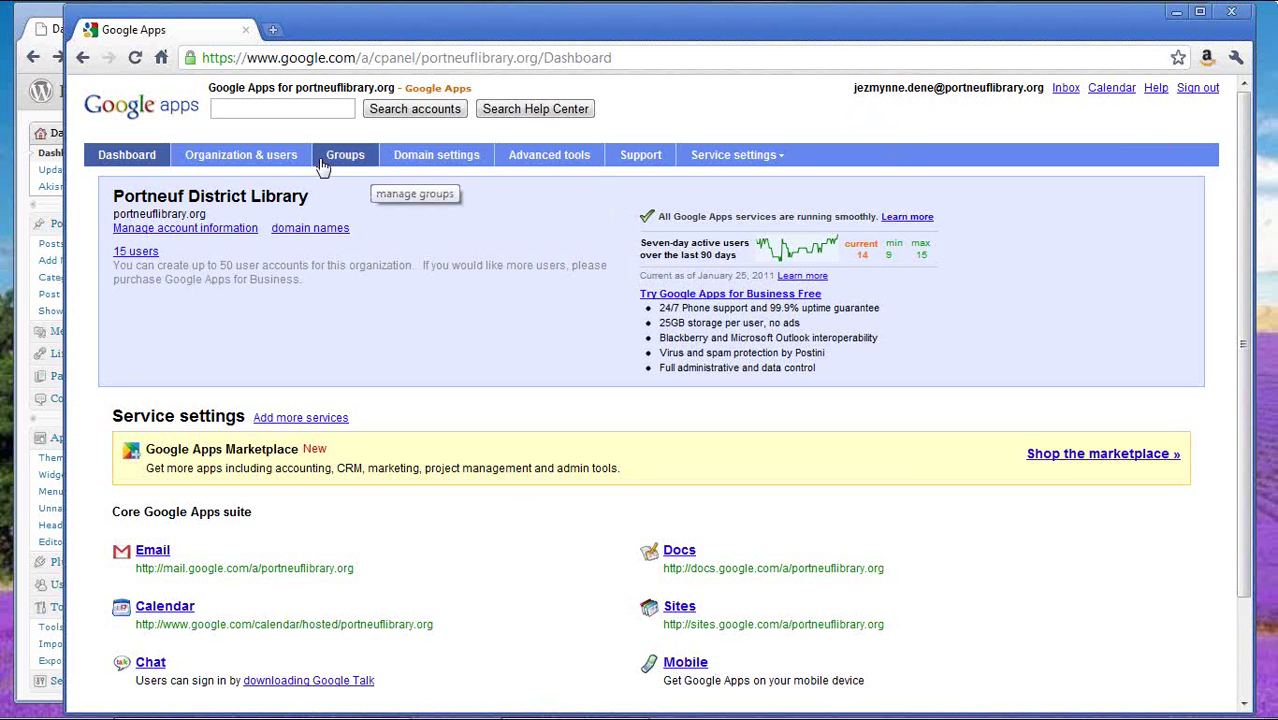
pyautogui.click(240, 155)
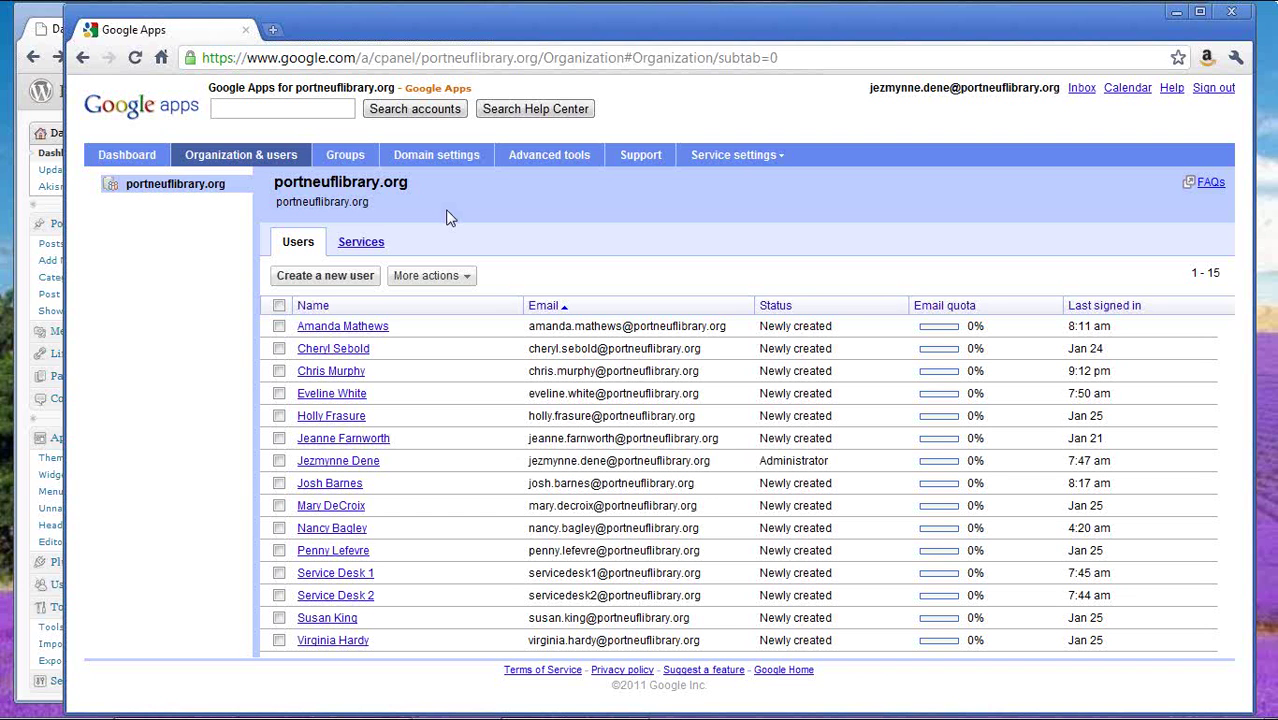
pyautogui.click(349, 163)
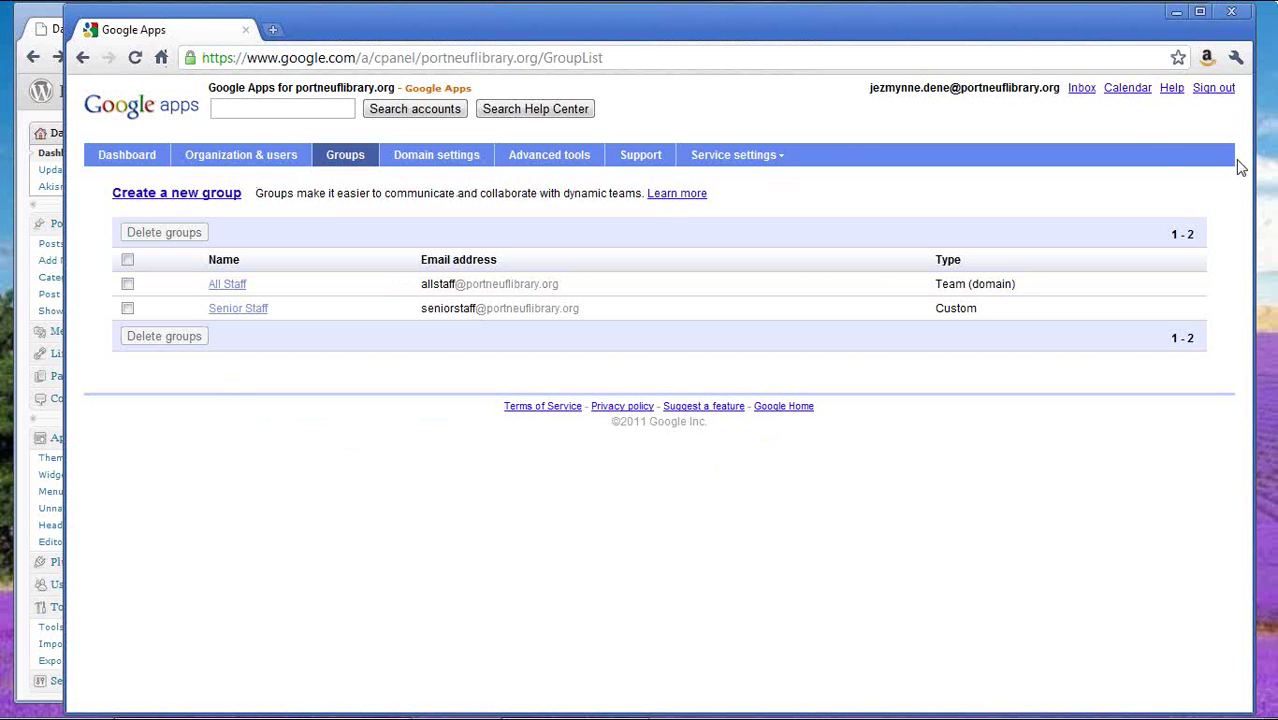
# - Open the library's calendar, switch the Events calendar and the personal calendar off and on, and view the week's daytime events
pyautogui.click(1127, 87)
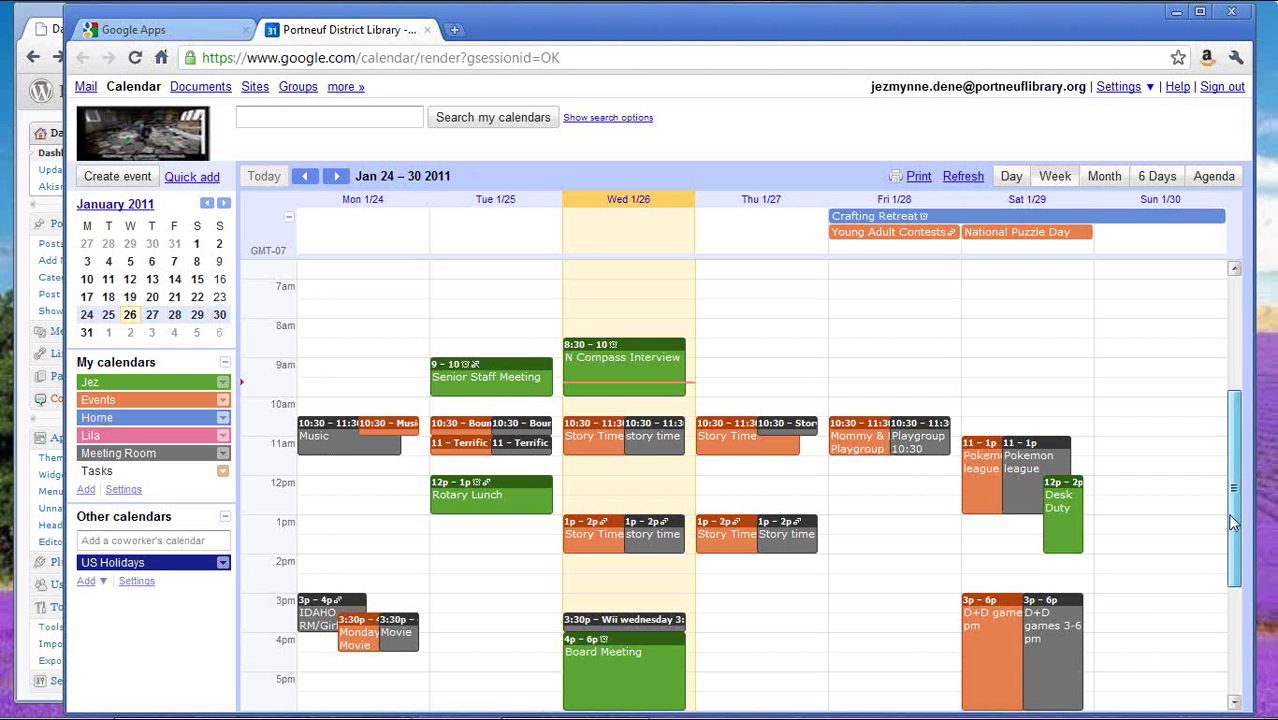
pyautogui.scroll(-1, 600, 450)
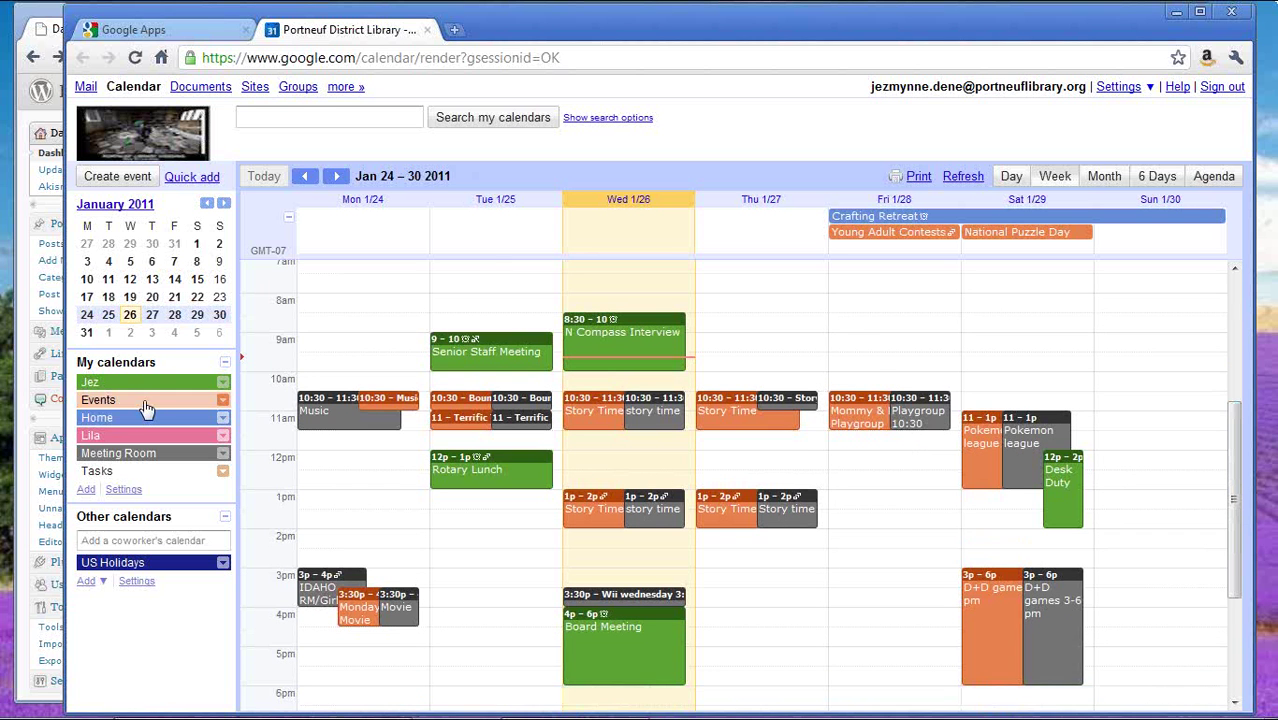
pyautogui.click(145, 408)
pyautogui.click(148, 408)
pyautogui.click(150, 382)
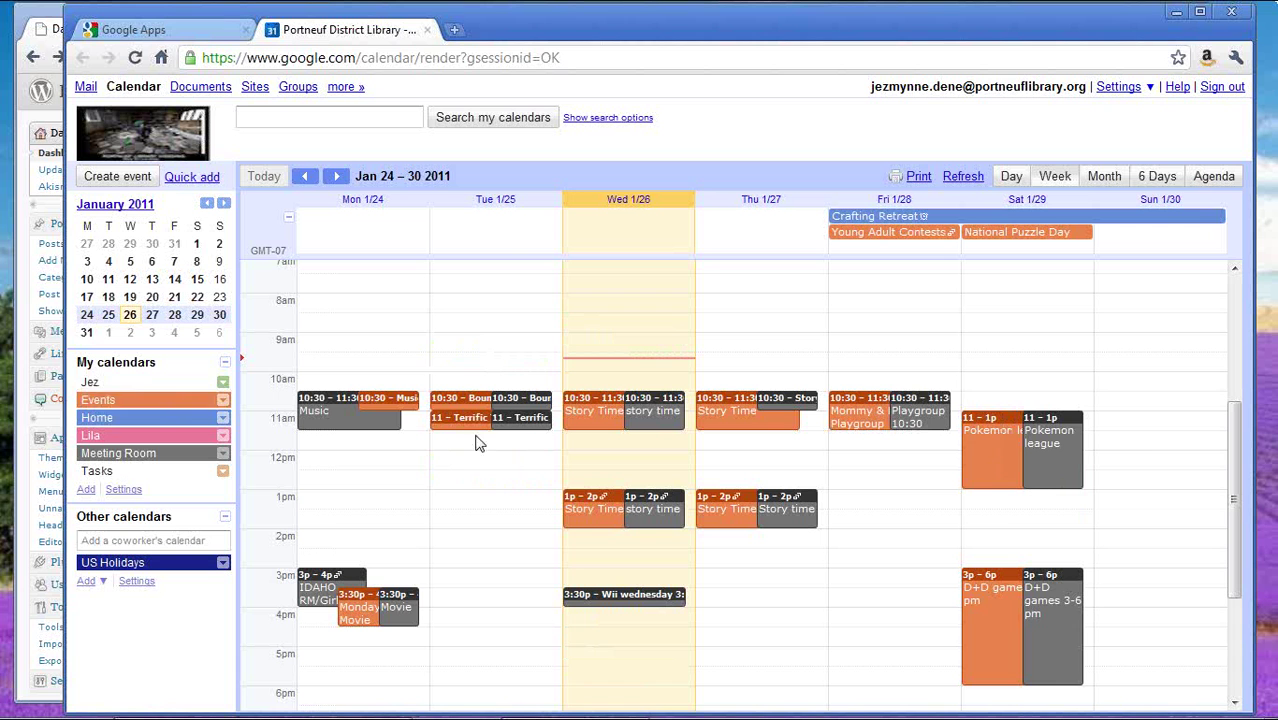
pyautogui.click(177, 386)
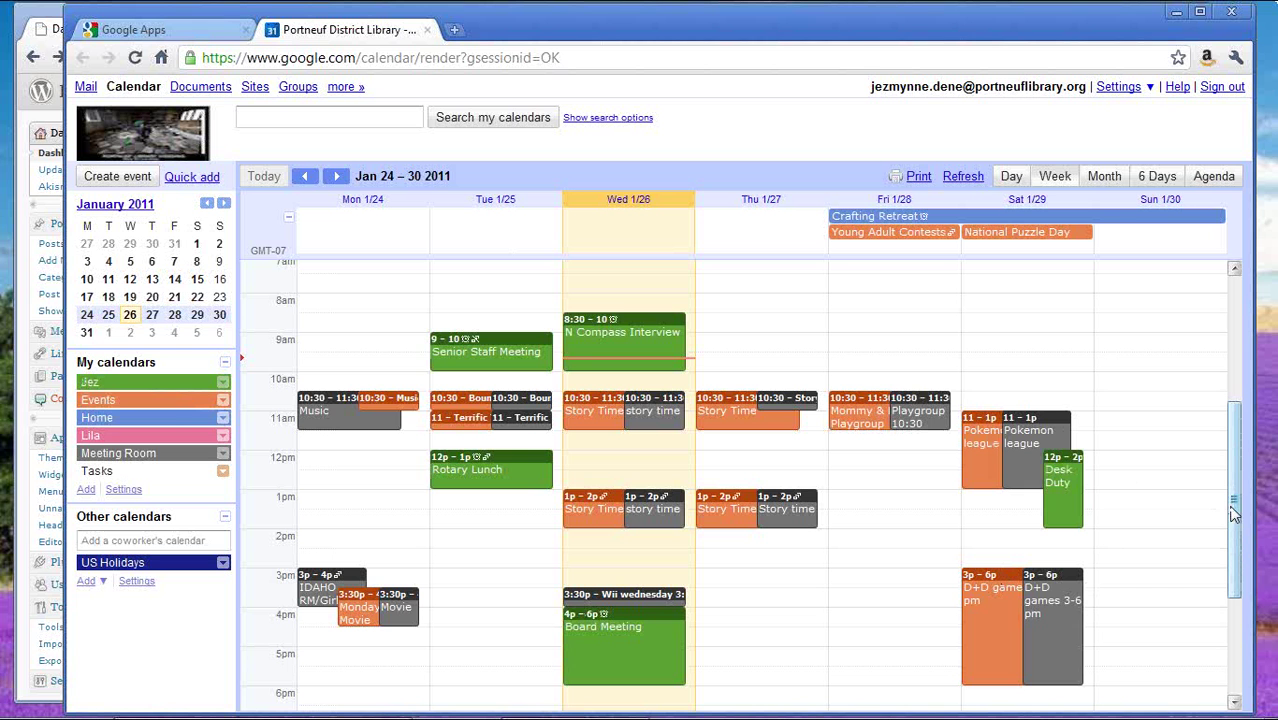
pyautogui.moveTo(1237, 526); pyautogui.dragTo(1238, 541)
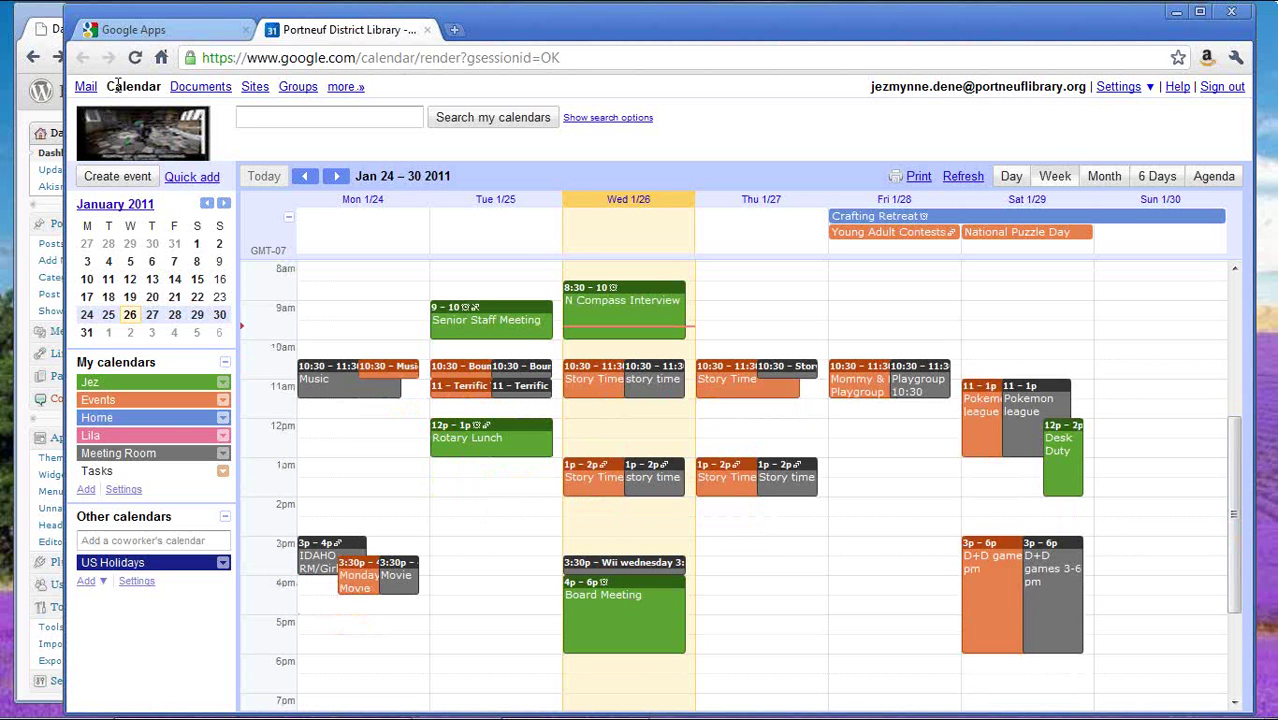
# - Open the mail inbox, view the page of more Google products and close that page
pyautogui.click(86, 87)
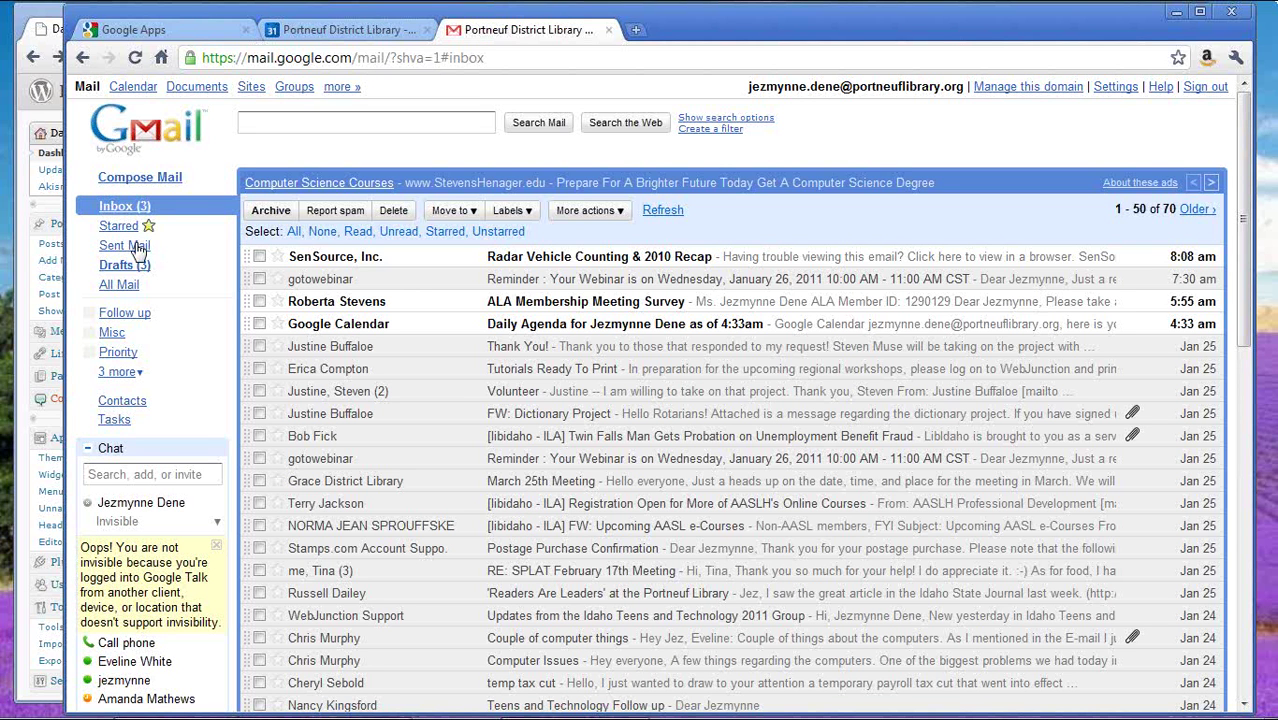
pyautogui.click(338, 87)
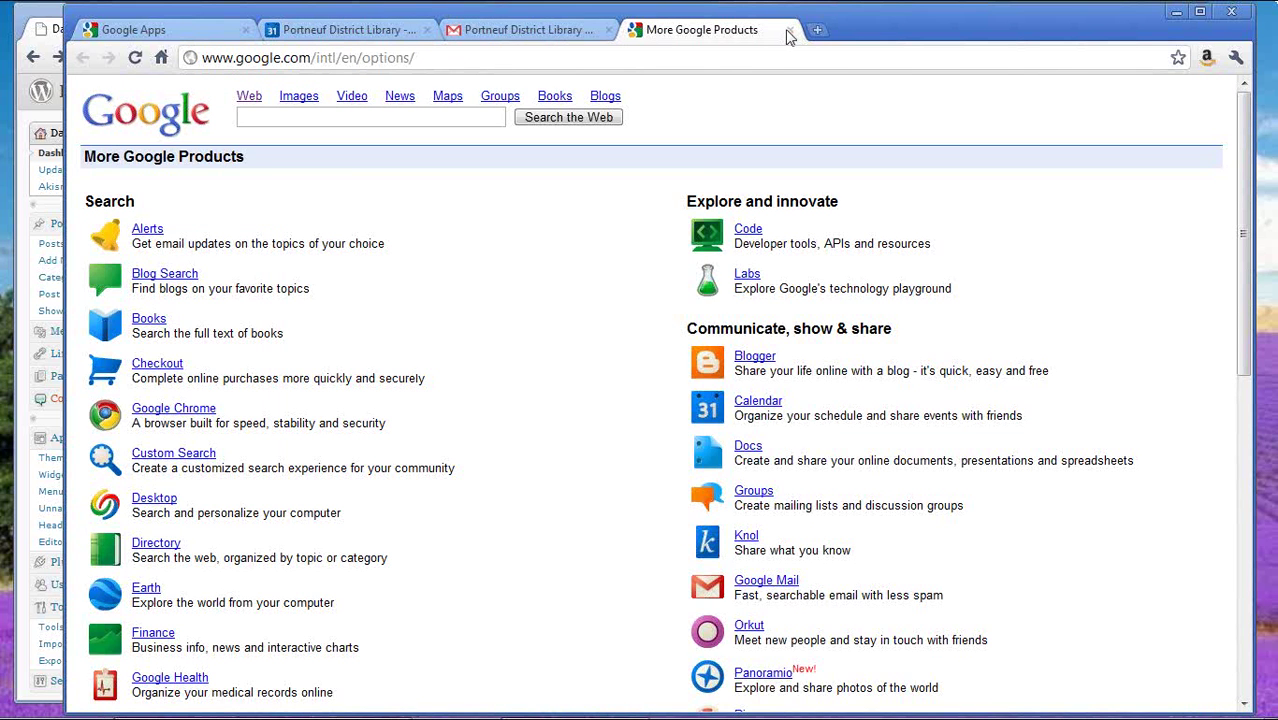
pyautogui.hotkey('ctrl', 'w')
# - Open the Documents list and look through all items
pyautogui.click(195, 87)
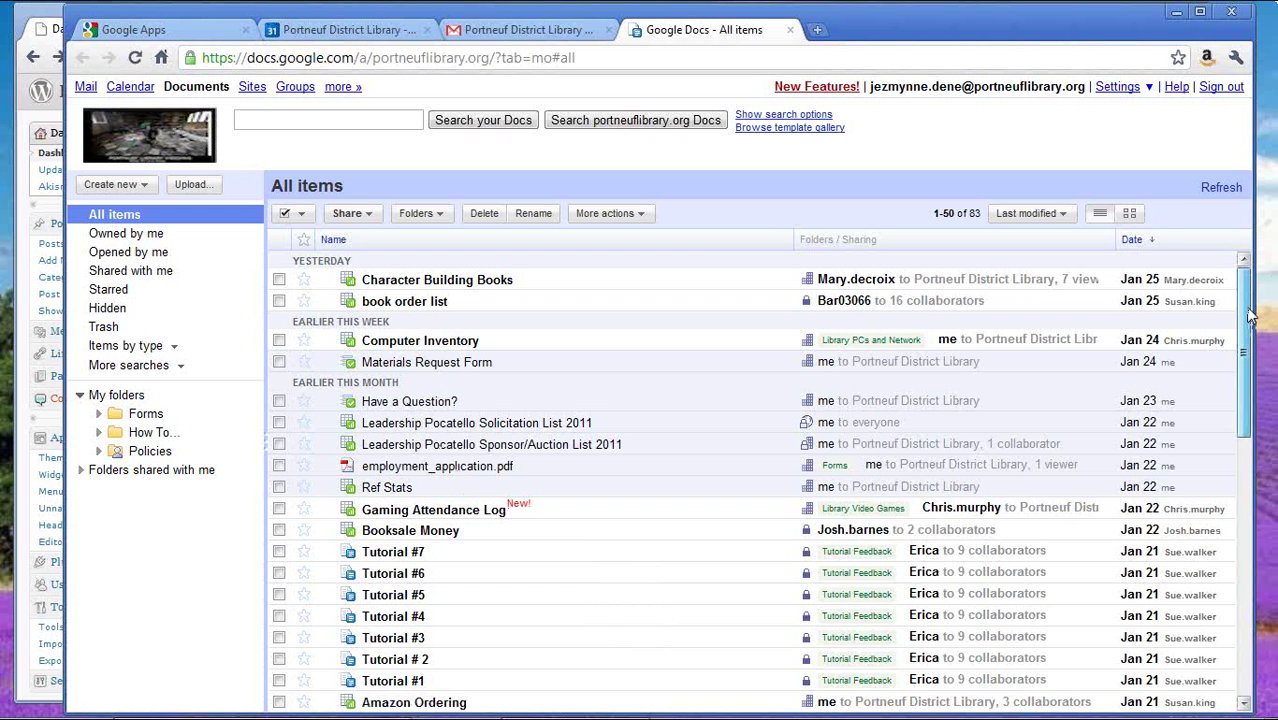
pyautogui.scroll(-1, 1248, 316)
pyautogui.scroll(-3, 1248, 316)
pyautogui.scroll(3, 1232, 319)
# - Open the Claims Return Policy document from the Policies folder, read its text and close it
pyautogui.click(132, 452)
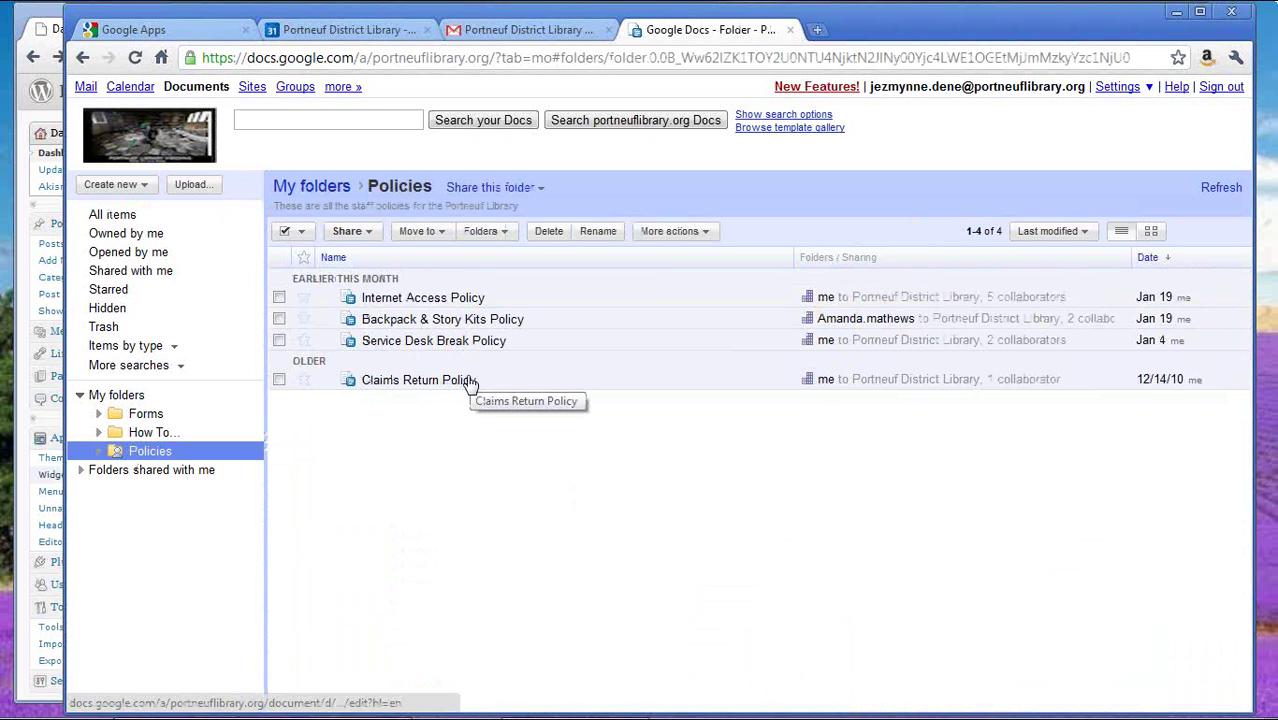
pyautogui.click(470, 381)
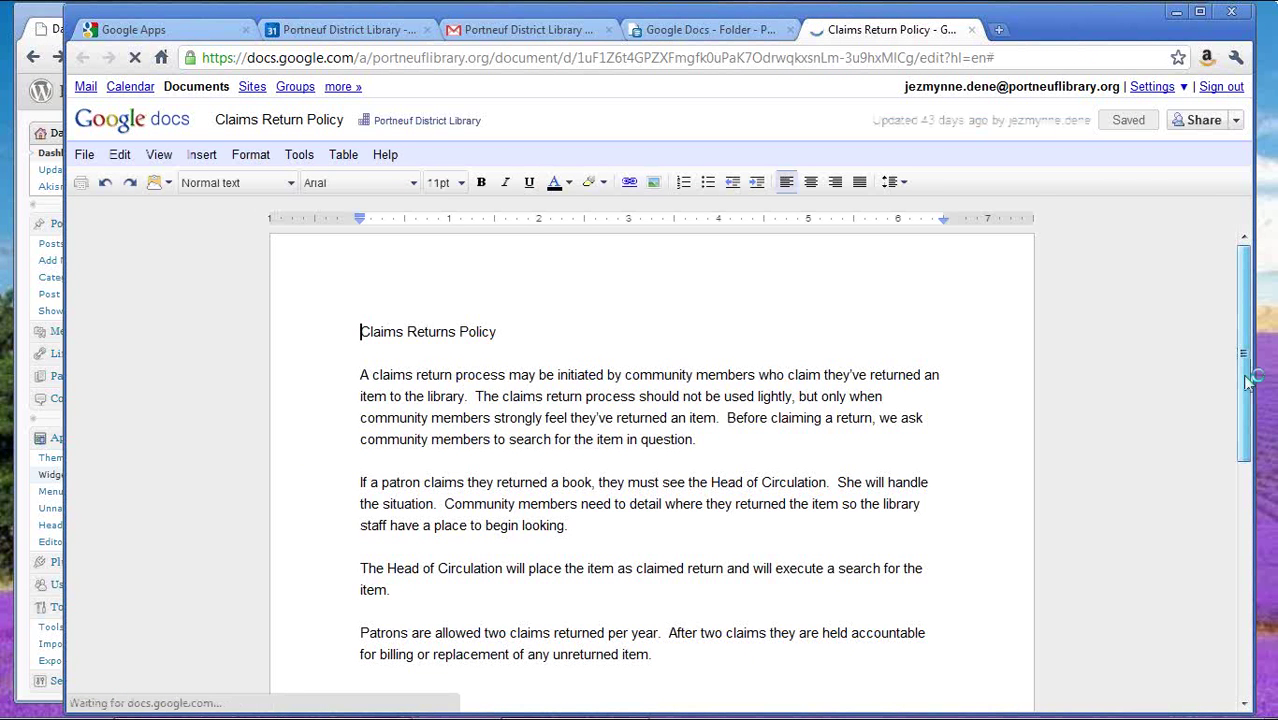
pyautogui.moveTo(1247, 381); pyautogui.dragTo(1250, 398)
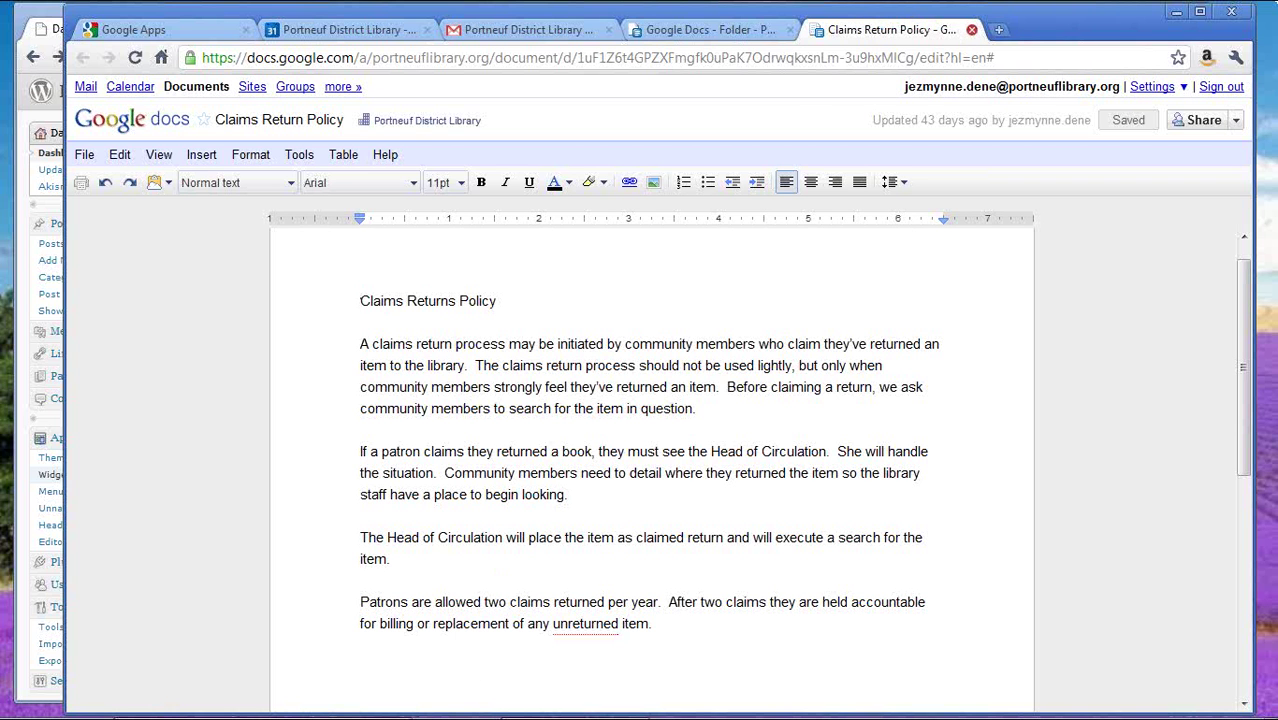
pyautogui.click(971, 29)
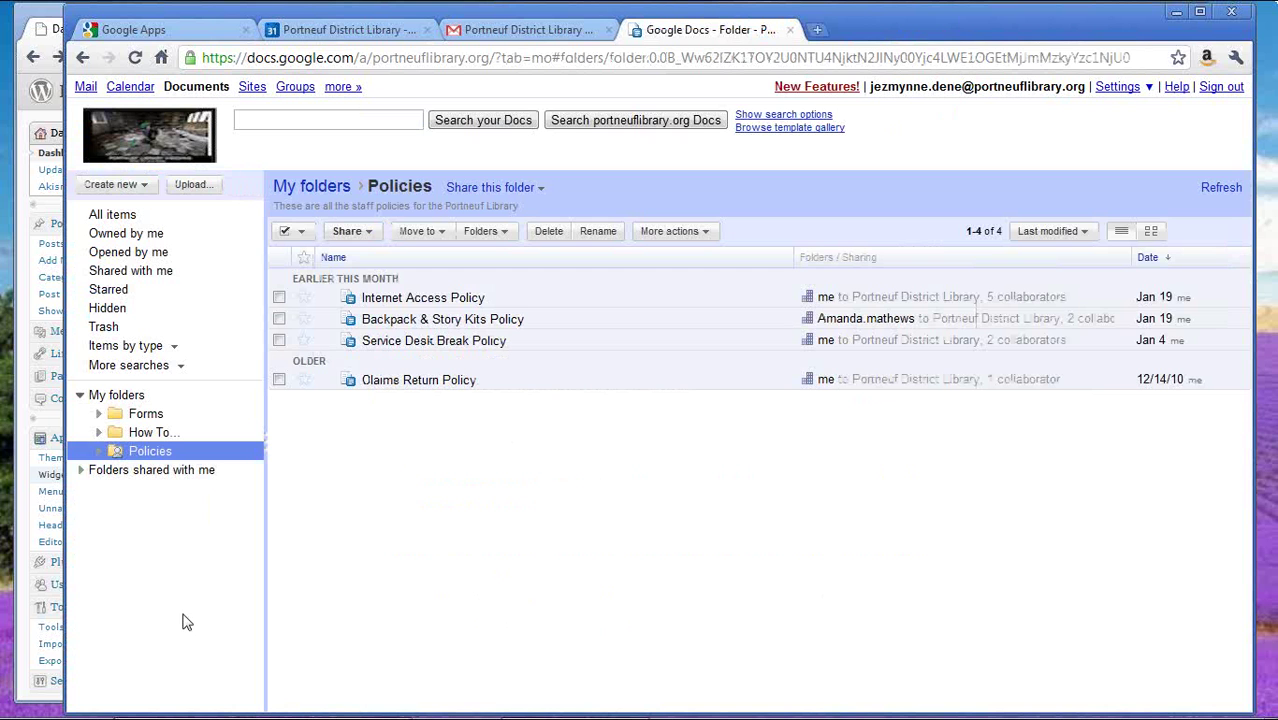
# - View the contents of the Forms folder and open the book order list spreadsheet from All items
pyautogui.click(146, 414)
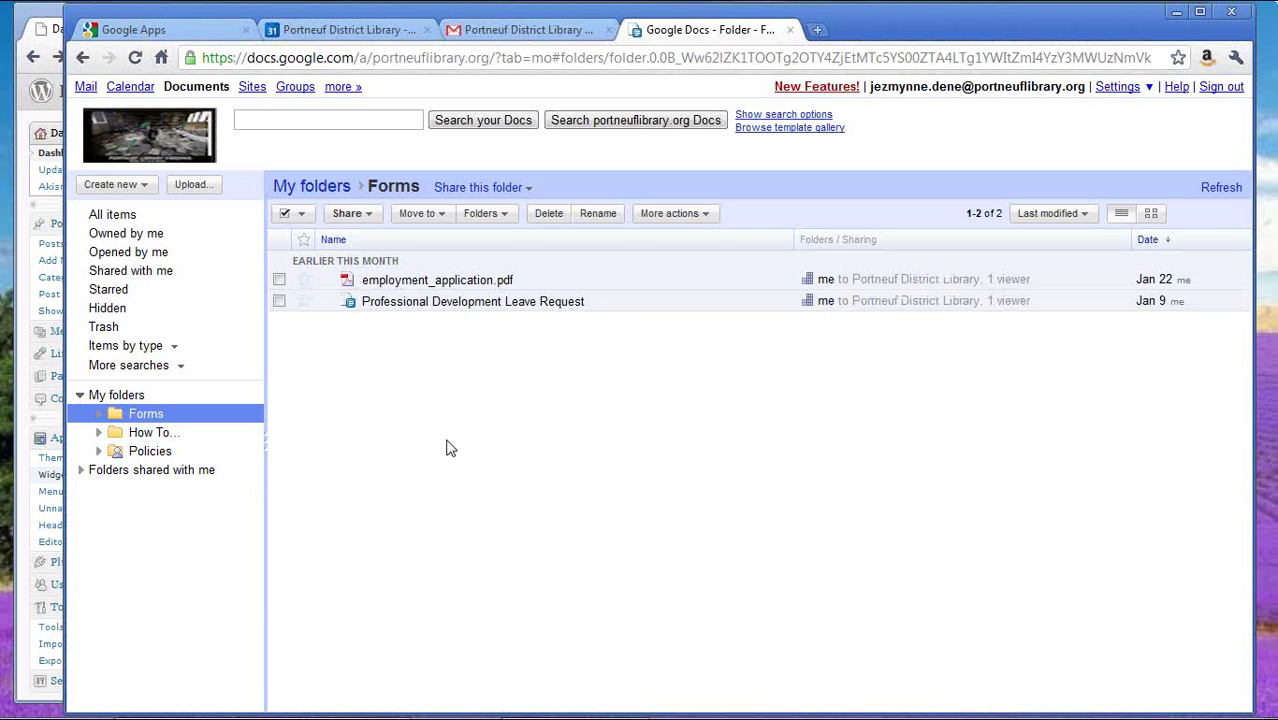
pyautogui.click(124, 218)
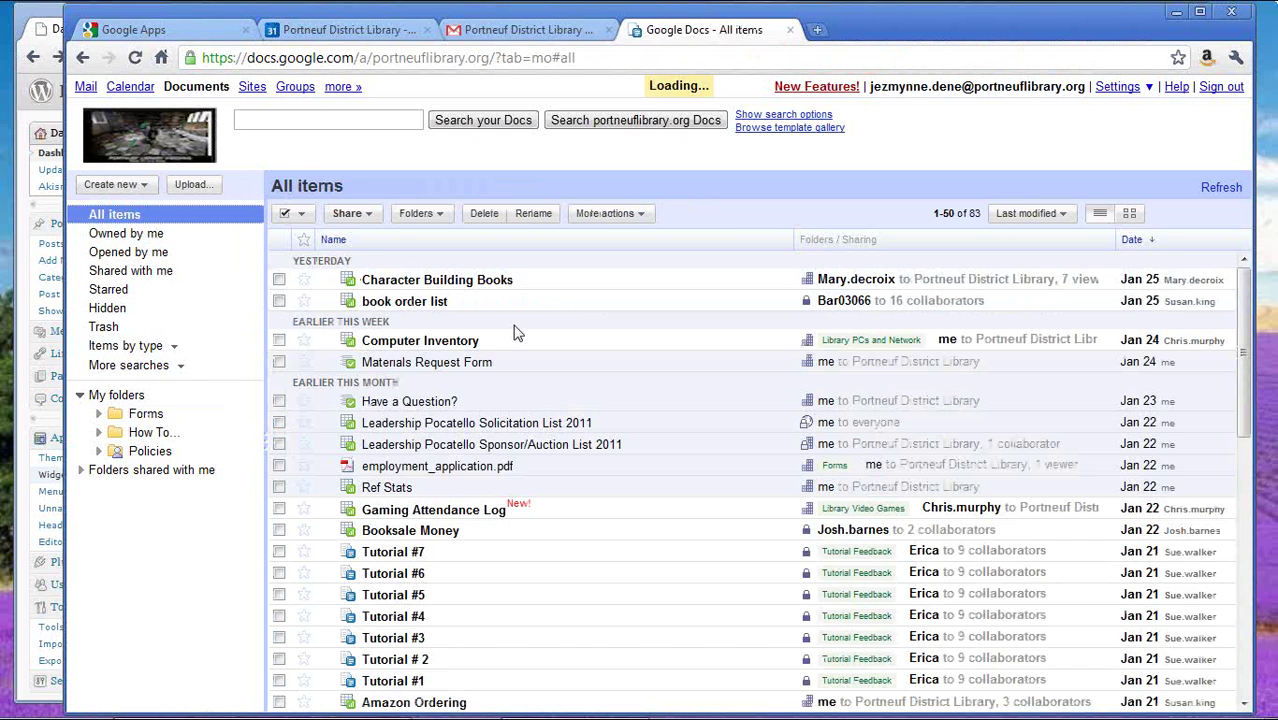
pyautogui.click(415, 300)
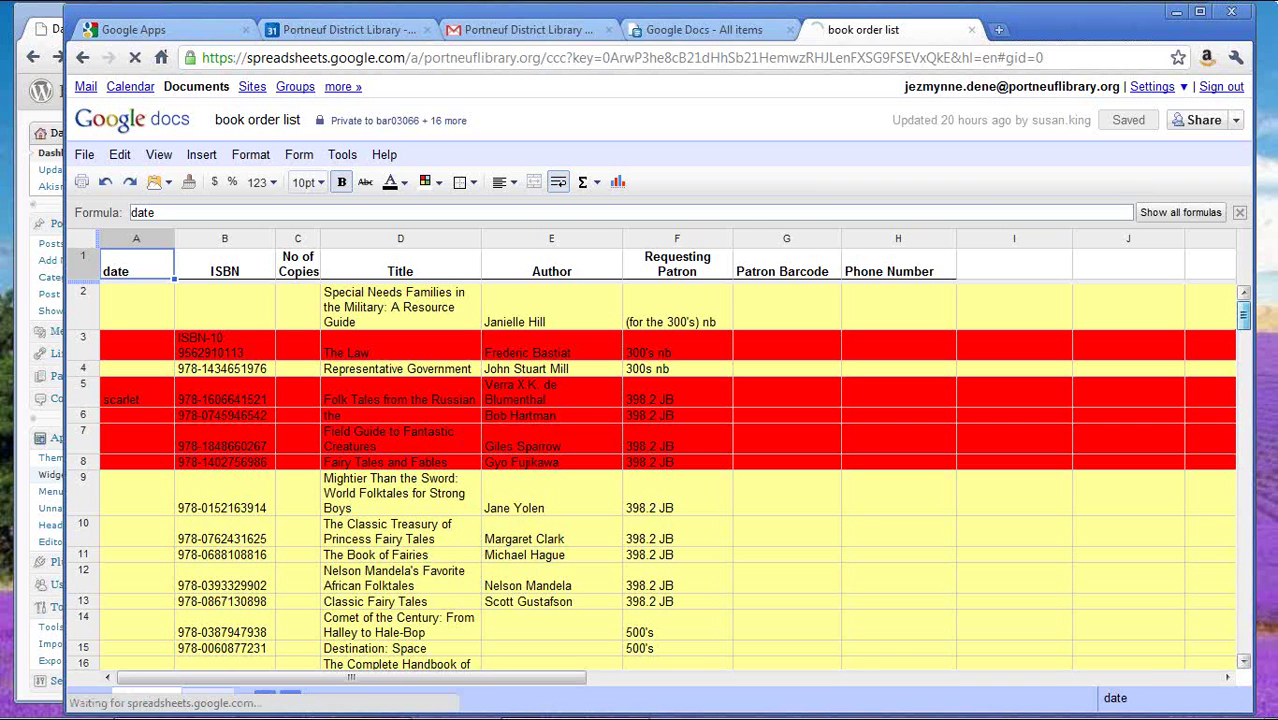
# - Examine the color-coded requests in the book order list down to row 150, selecting the date cells of rows 150 and 147
pyautogui.scroll(-1, 1247, 333)
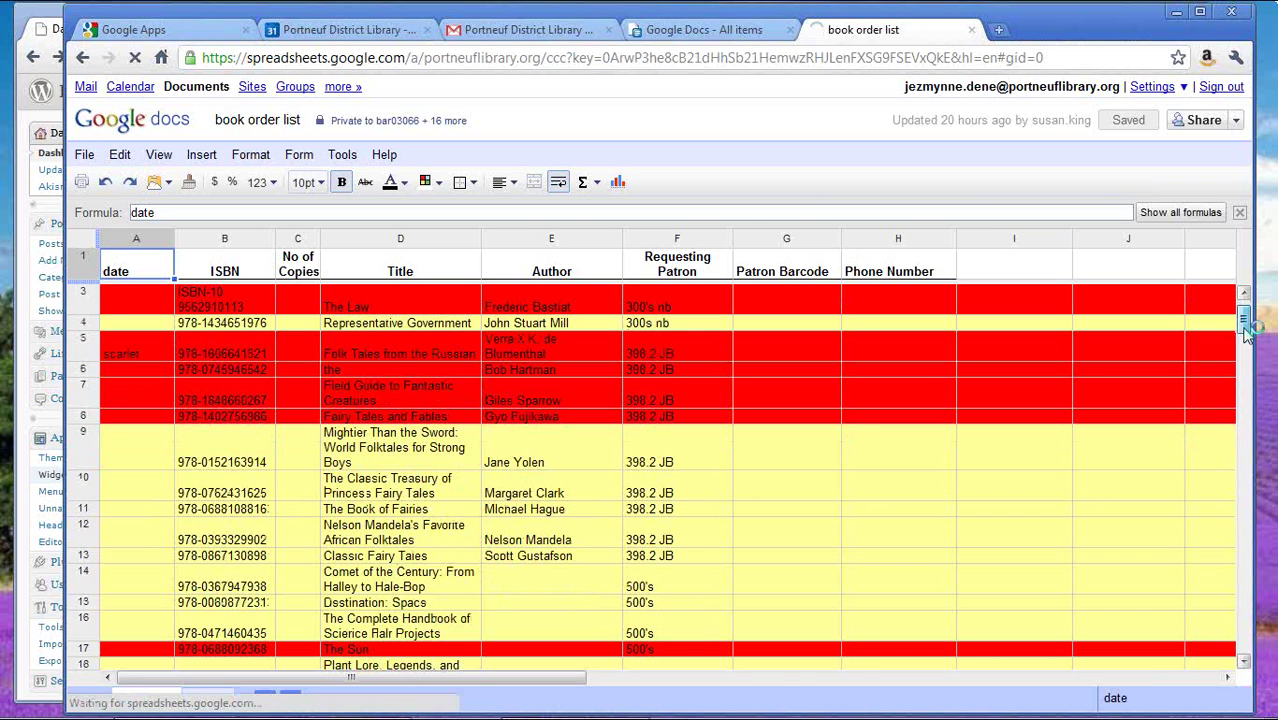
pyautogui.moveTo(1247, 333); pyautogui.dragTo(1257, 476)
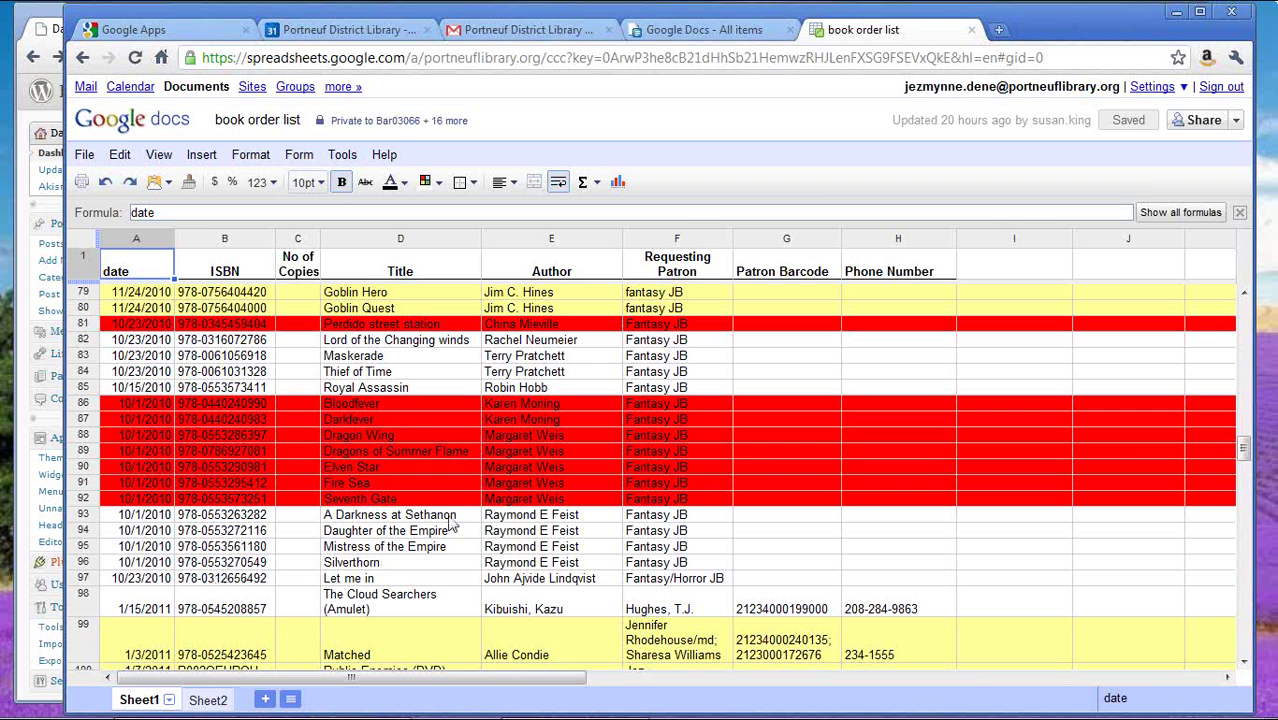
pyautogui.moveTo(1248, 455); pyautogui.dragTo(1252, 543)
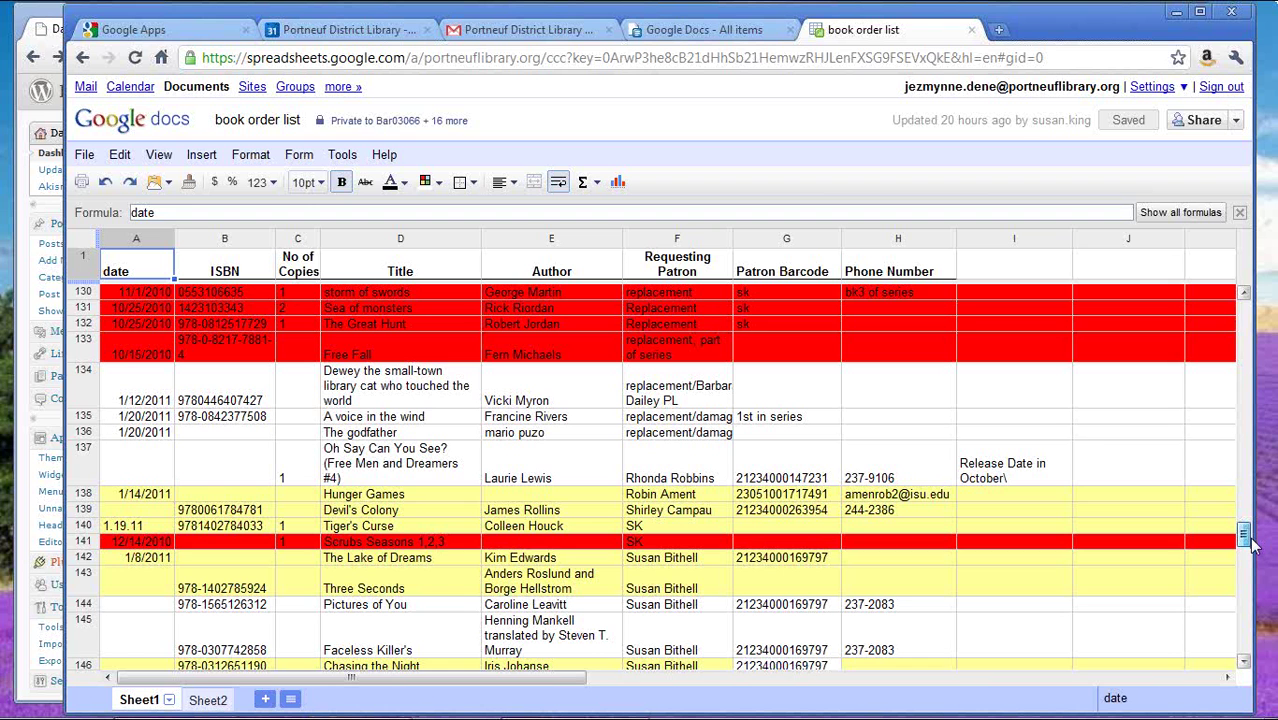
pyautogui.scroll(-1, 1252, 543)
pyautogui.scroll(-1, 1252, 543)
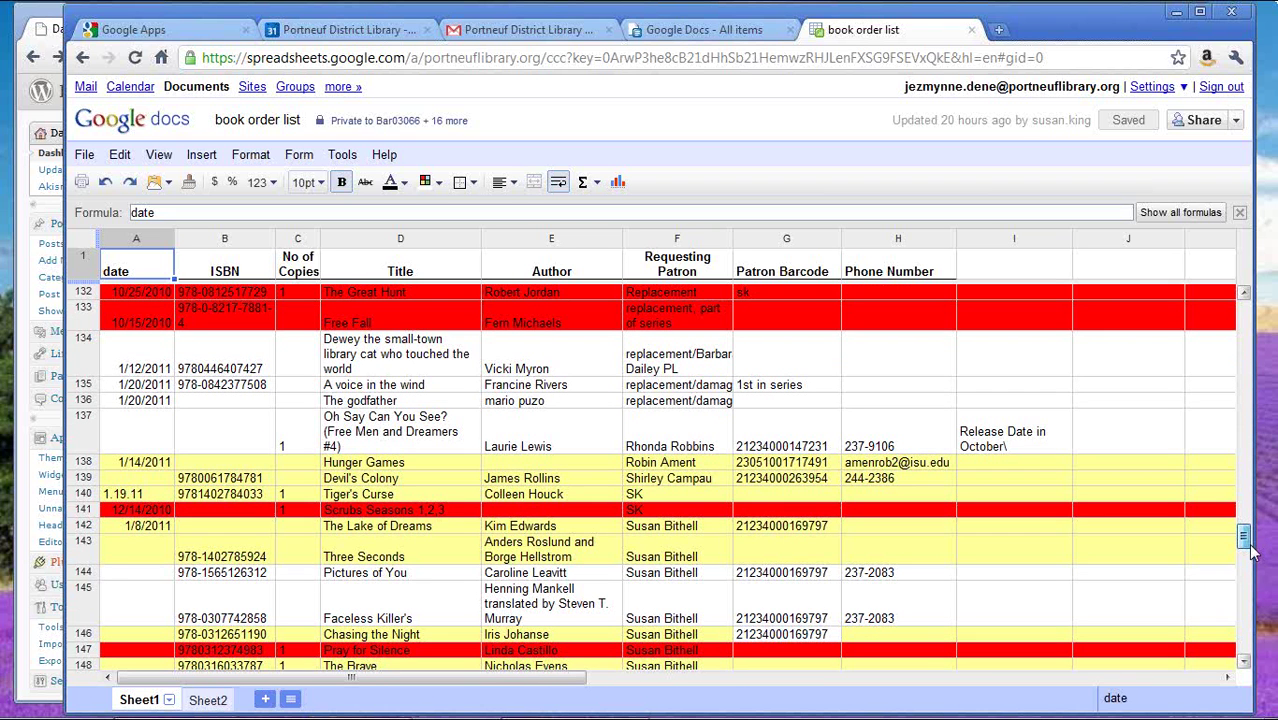
pyautogui.scroll(-1, 1252, 552)
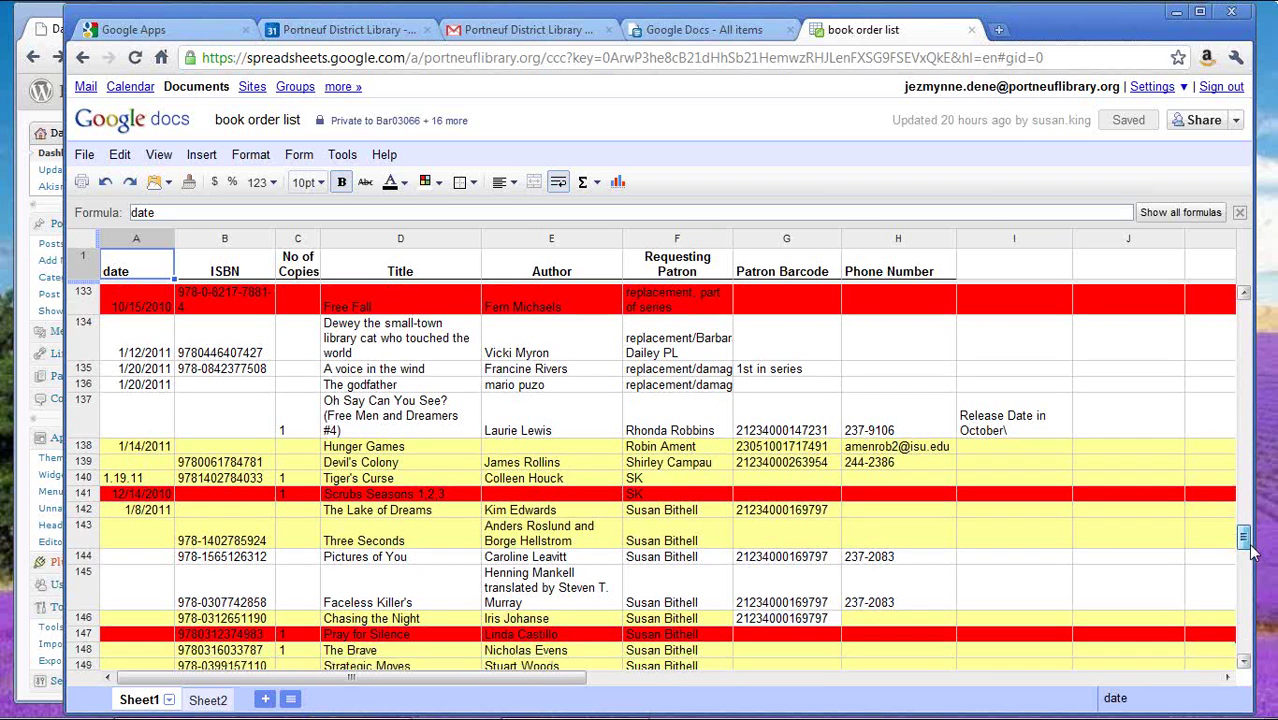
pyautogui.scroll(-4, 320, 555)
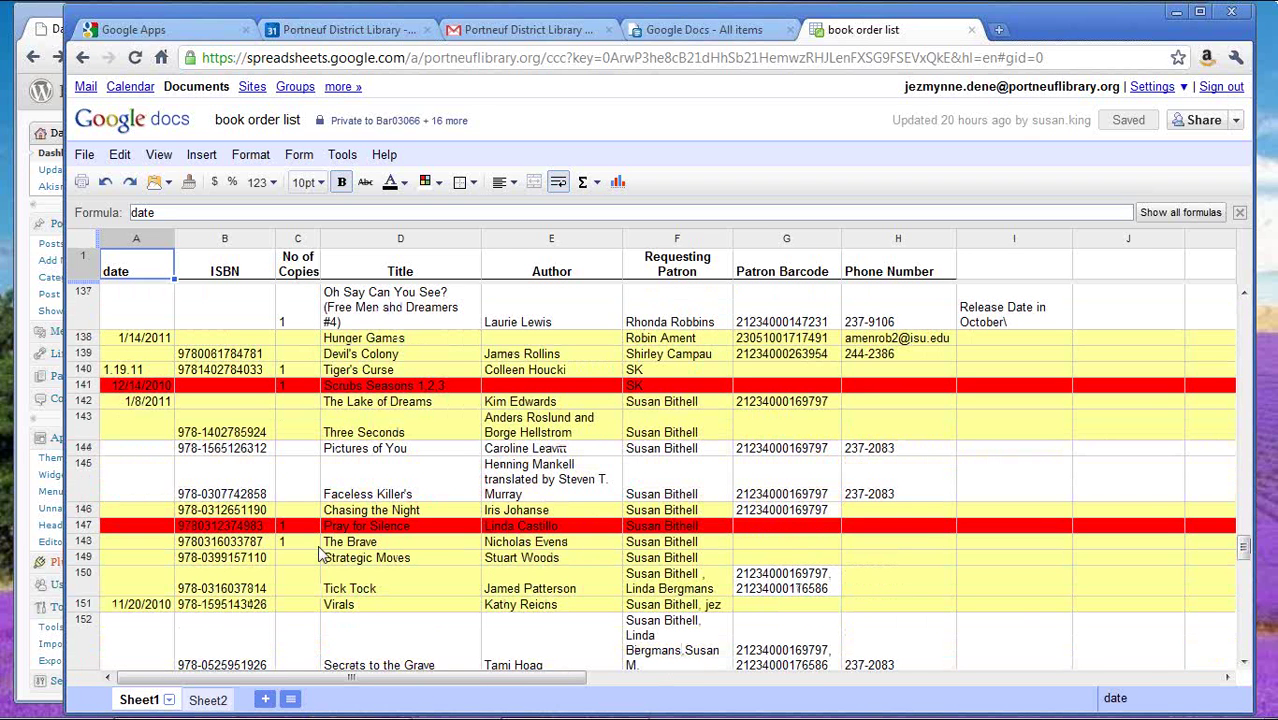
pyautogui.click(136, 581)
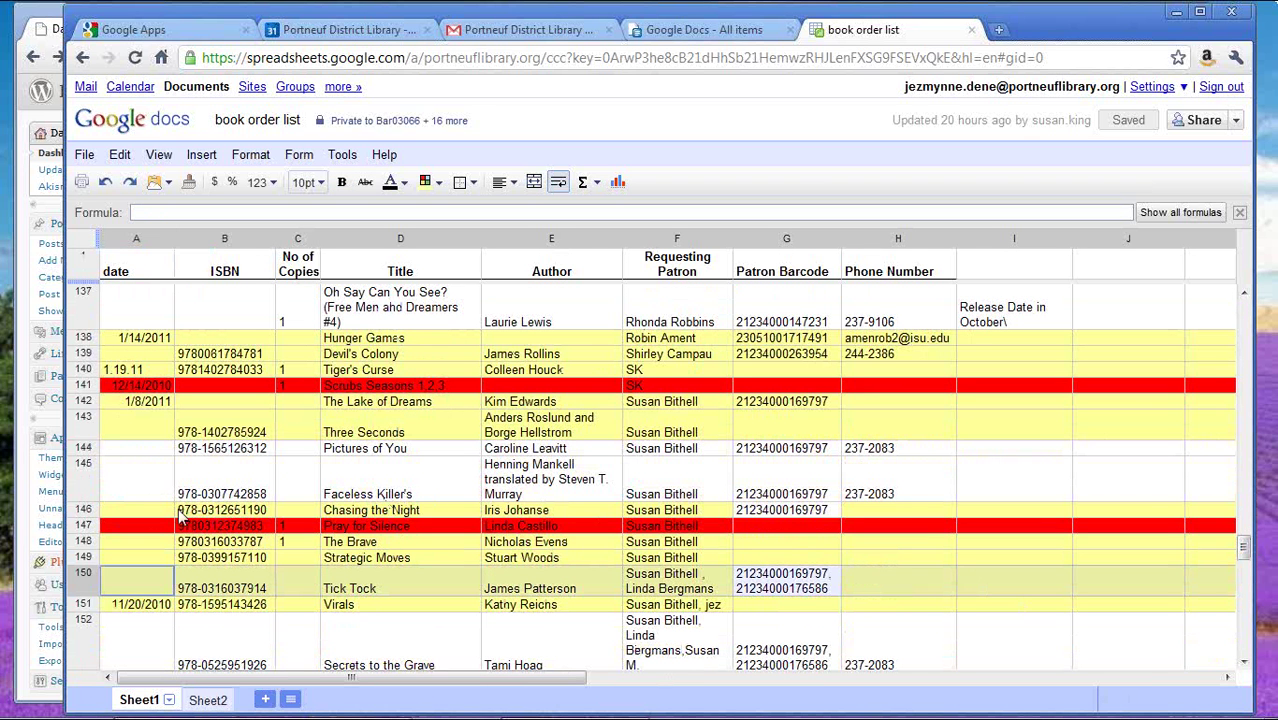
pyautogui.click(140, 527)
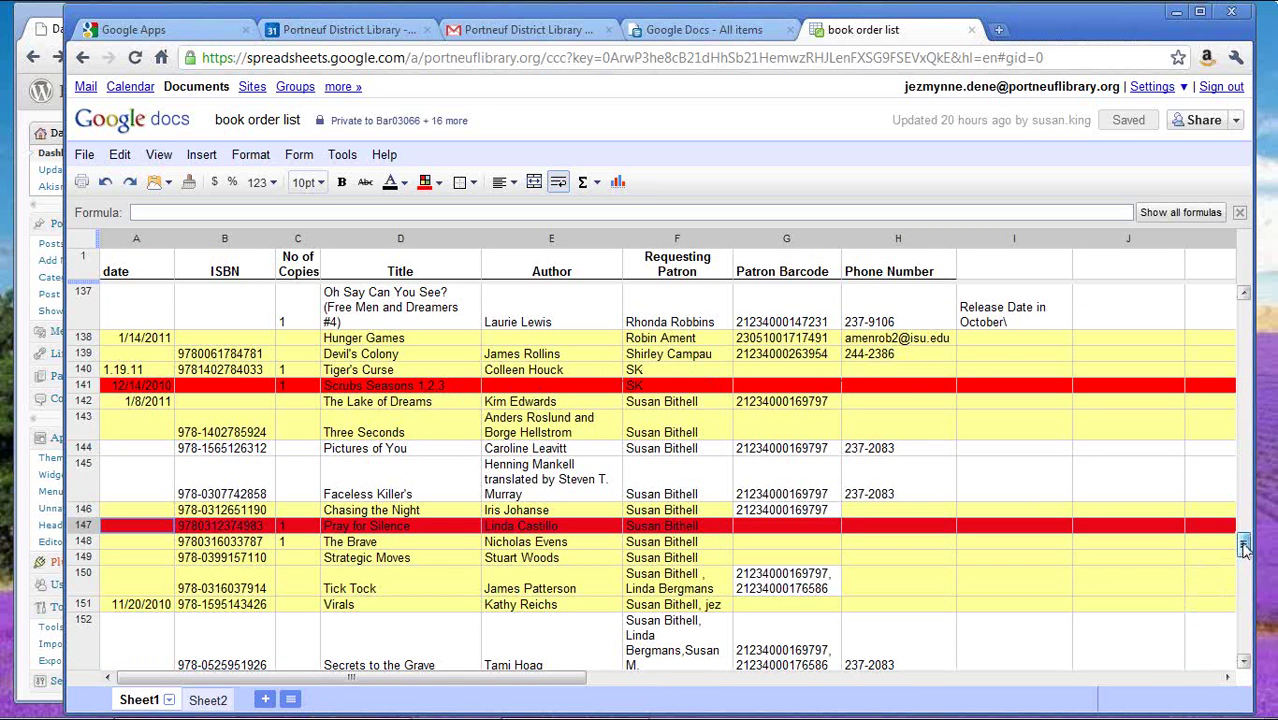
# - Examine the remaining book requests down to row 193 and the earlier ones up to row 61, selecting the title Damage in row 110
pyautogui.scroll(1, 1243, 545)
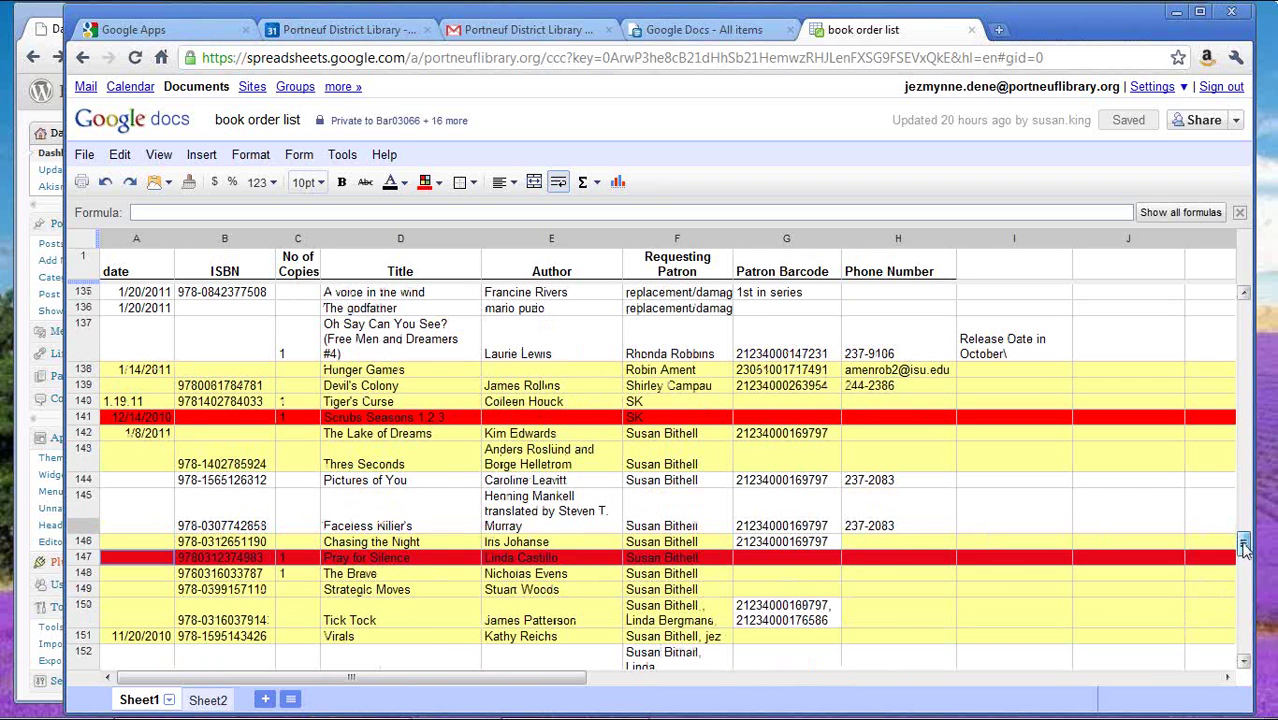
pyautogui.moveTo(1243, 545); pyautogui.dragTo(1245, 537)
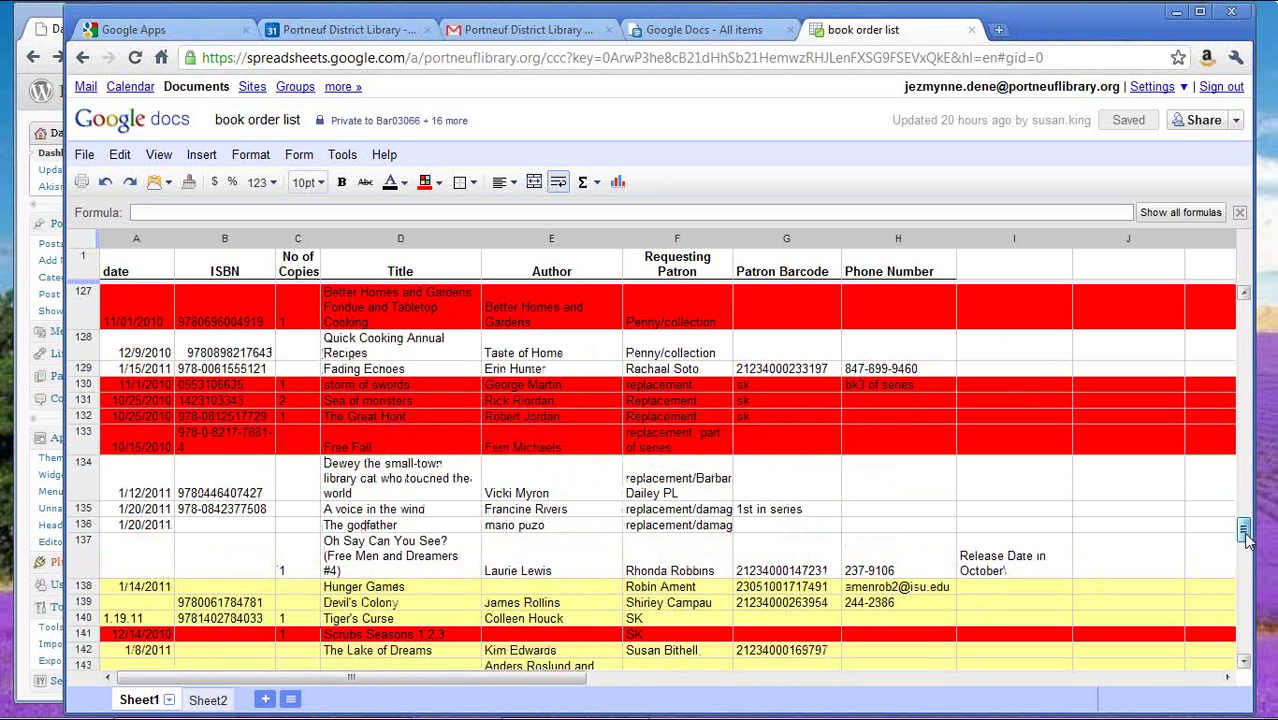
pyautogui.scroll(-1, 1245, 537)
pyautogui.moveTo(1245, 537); pyautogui.dragTo(1252, 613)
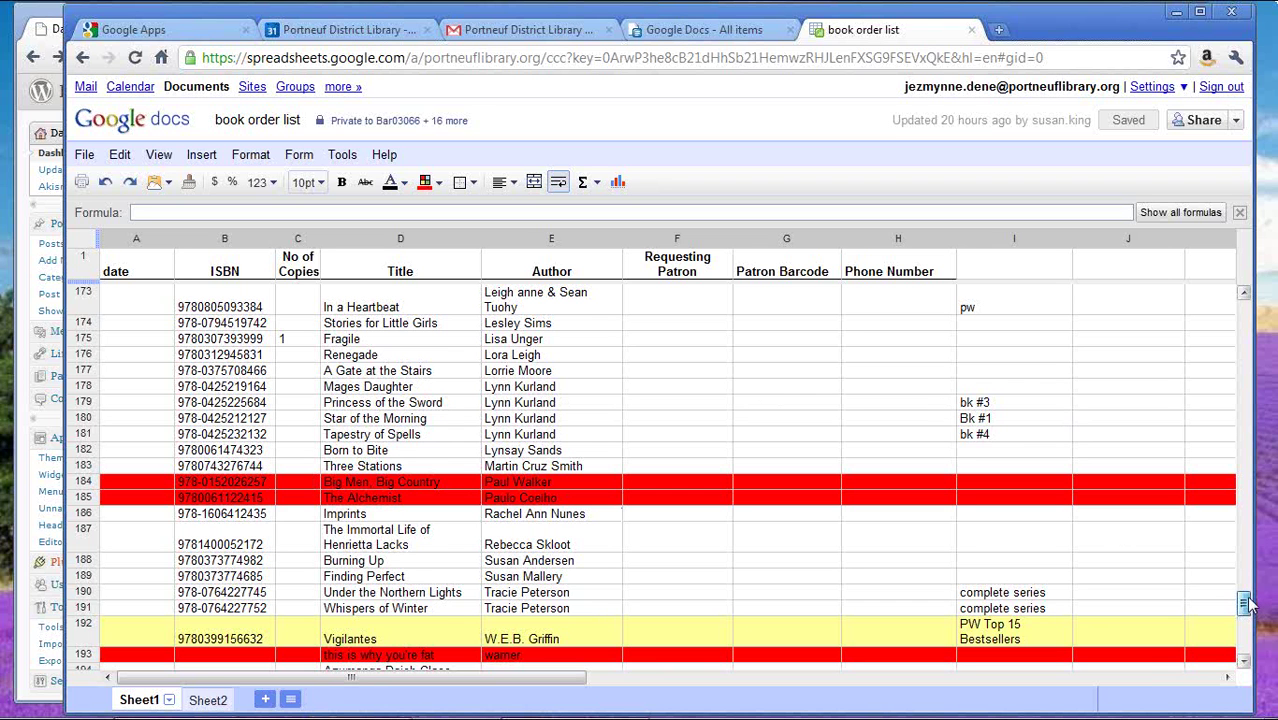
pyautogui.scroll(1, 1246, 603)
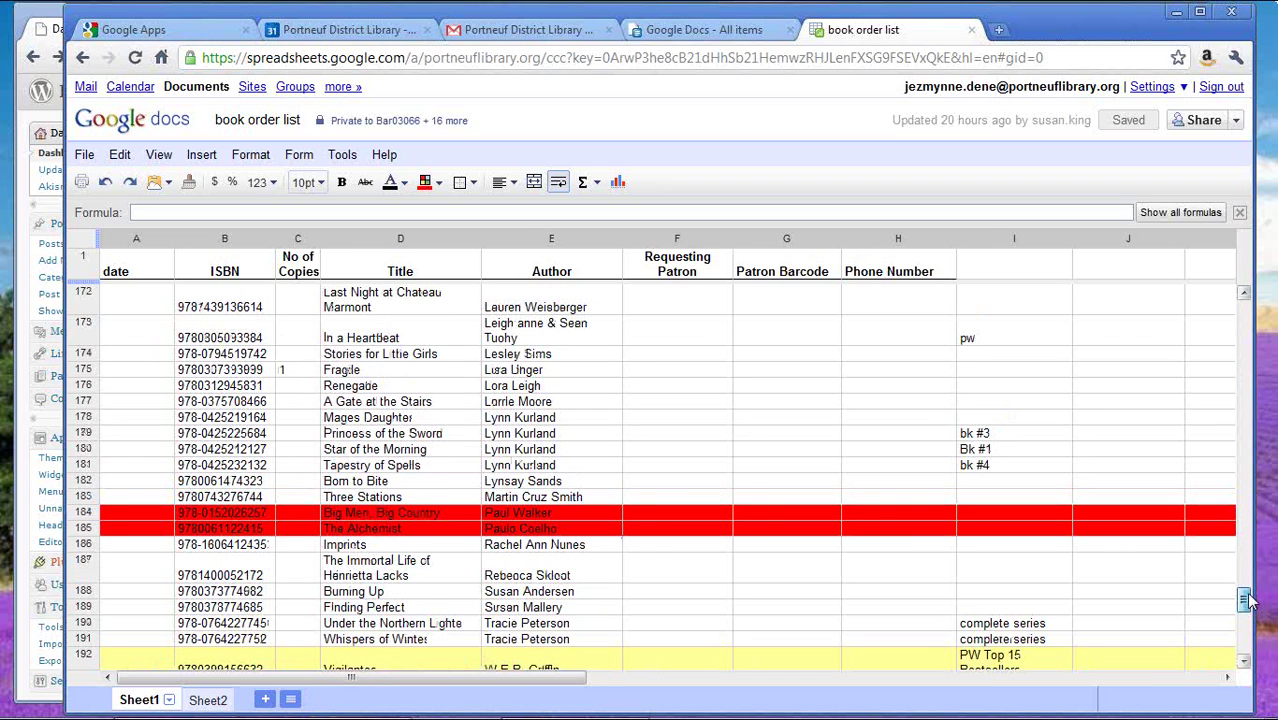
pyautogui.moveTo(1246, 600); pyautogui.dragTo(1250, 480)
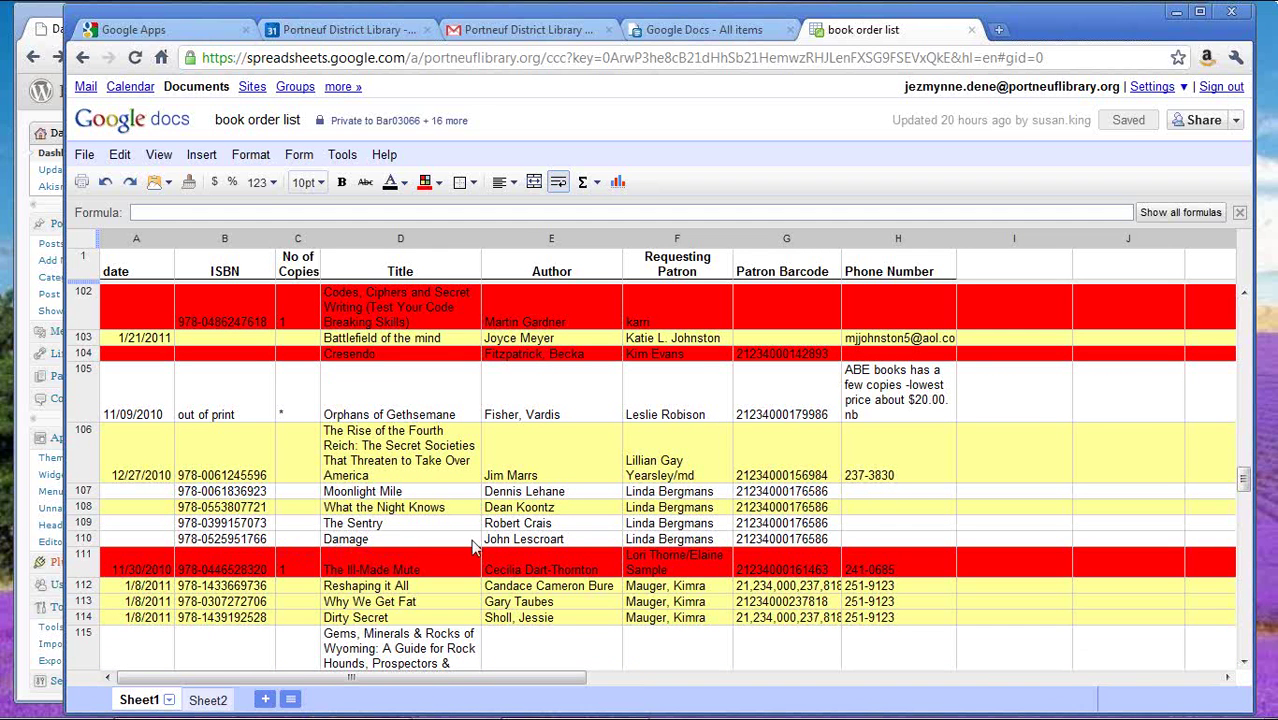
pyautogui.click(404, 539)
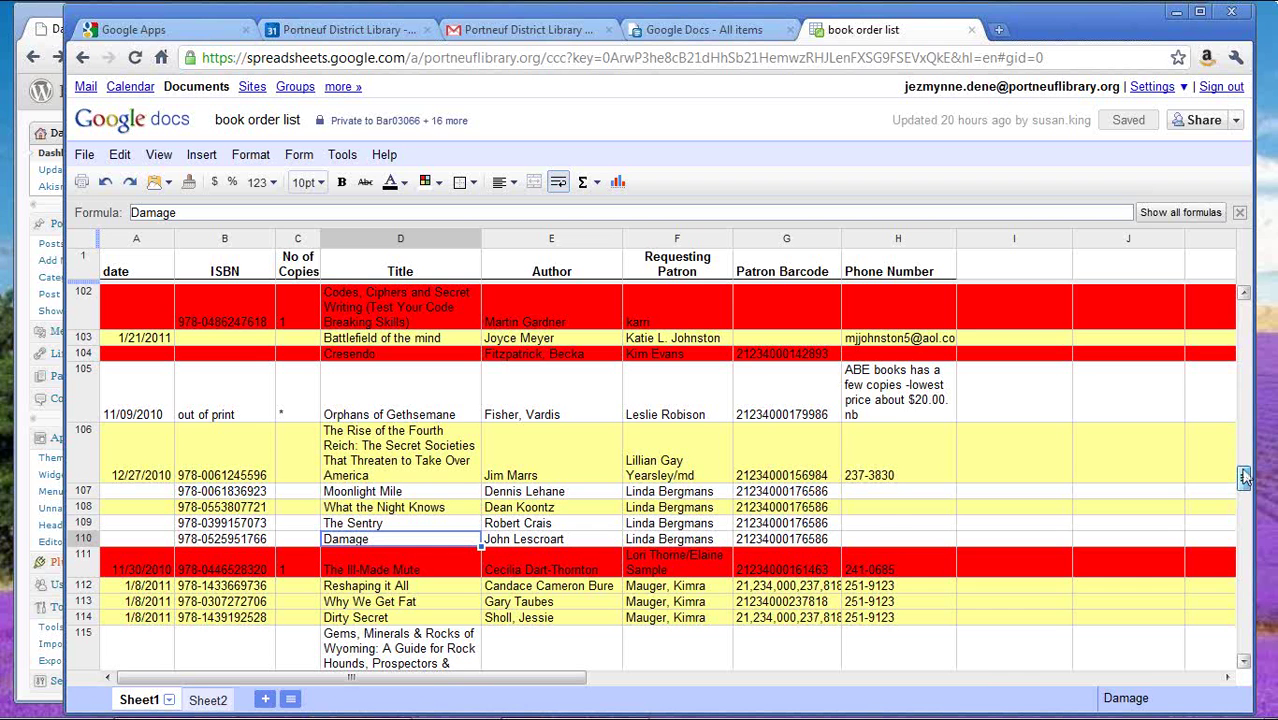
pyautogui.scroll(1, 1244, 477)
pyautogui.moveTo(1244, 477); pyautogui.dragTo(1244, 421)
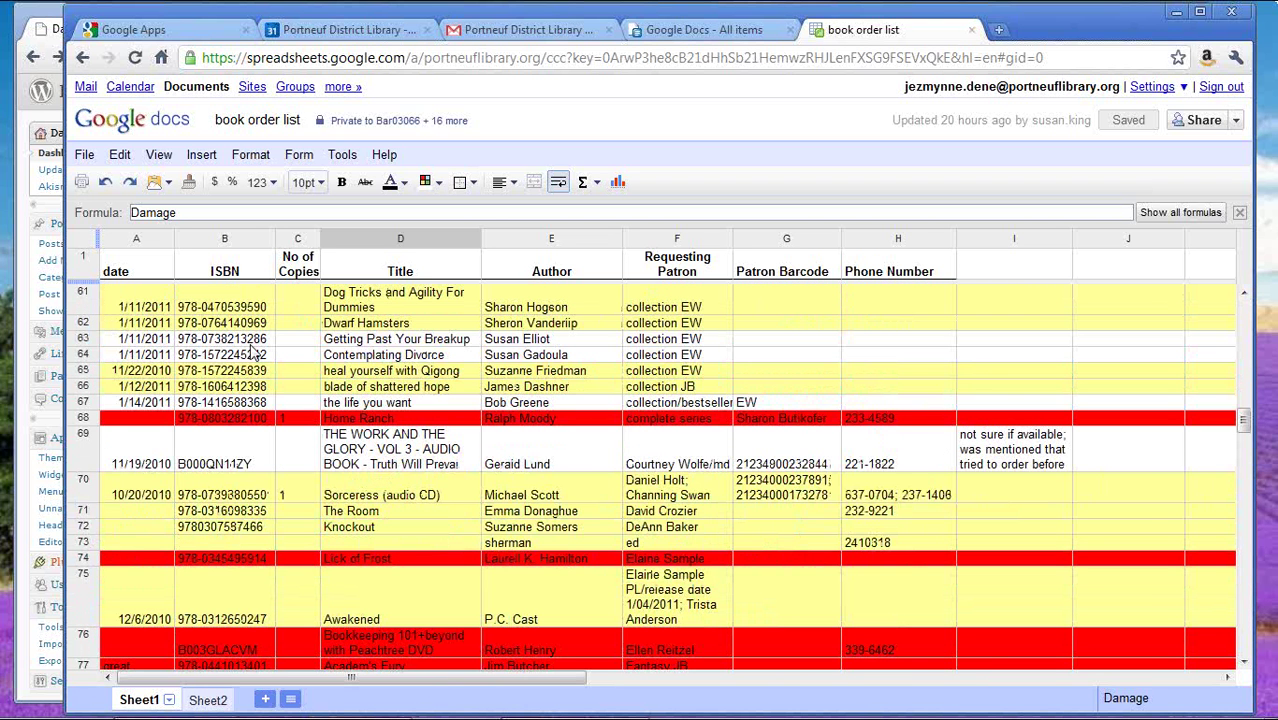
# - Close the book order list, open the Have a Question? spreadsheet and read the submitted questions down to row 15
pyautogui.hotkey('ctrl', 'w')
pyautogui.click(420, 425)
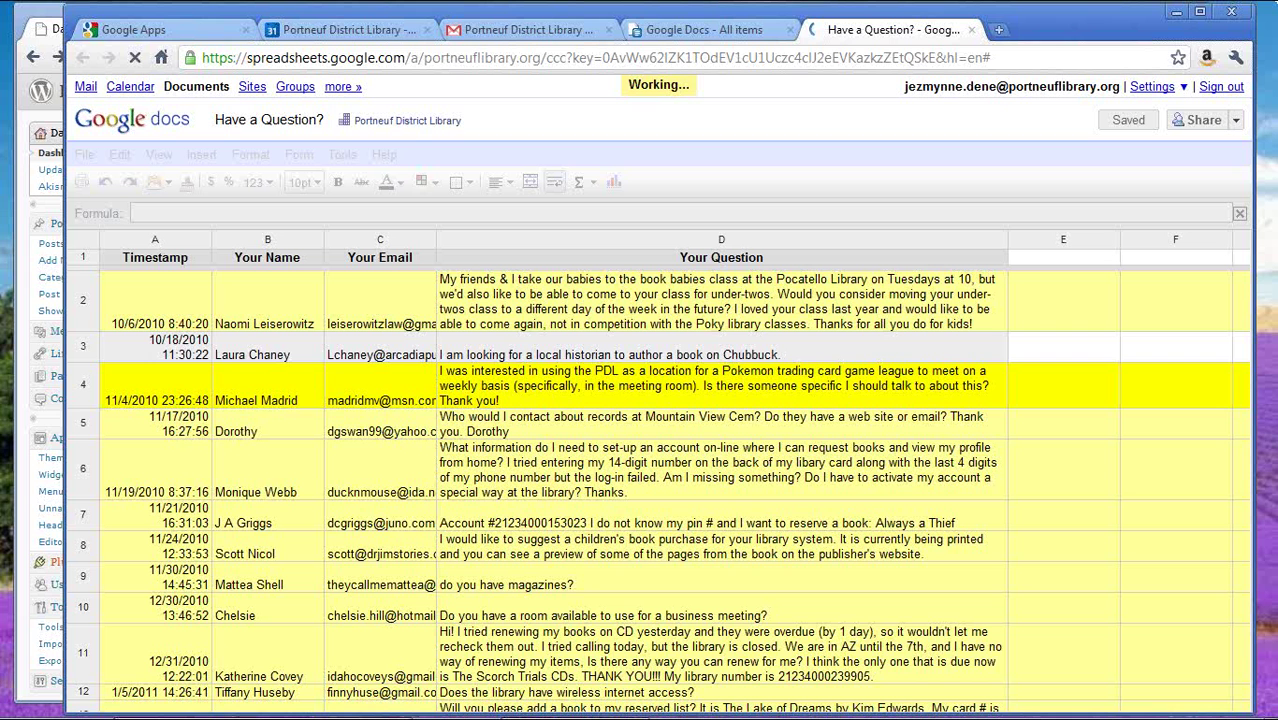
pyautogui.scroll(-2, 1255, 390)
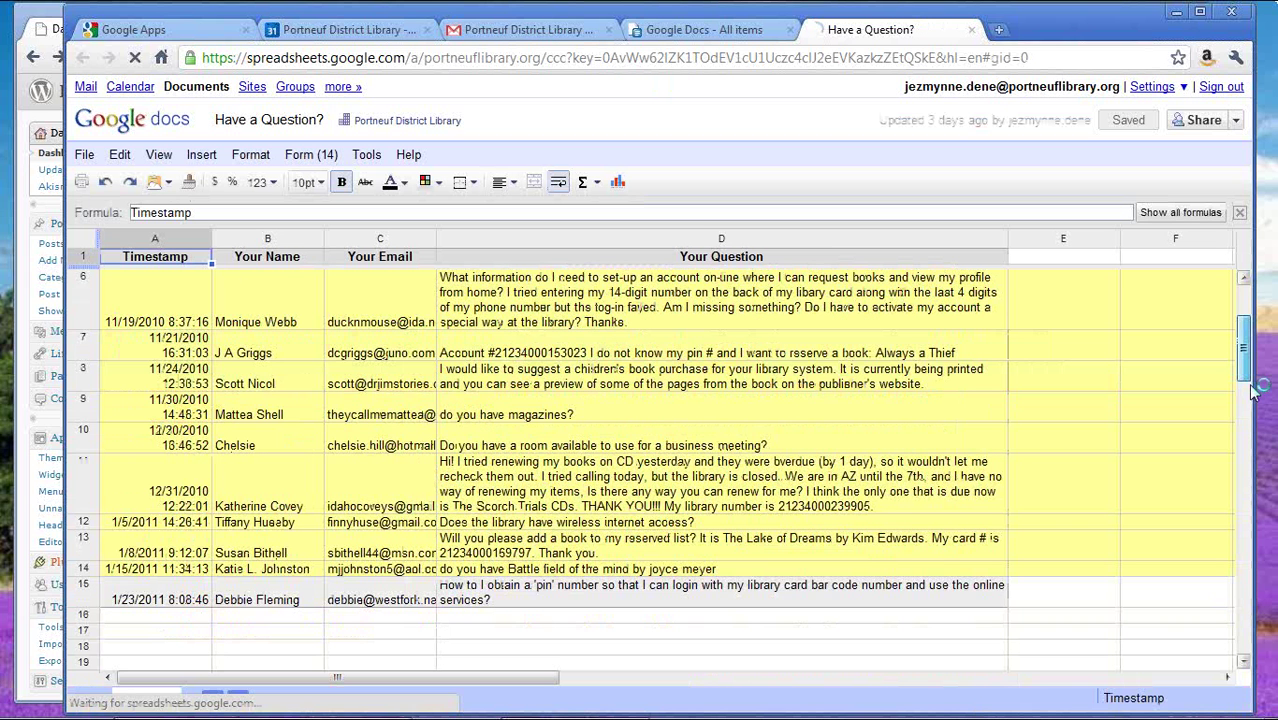
pyautogui.scroll(-1, 1255, 390)
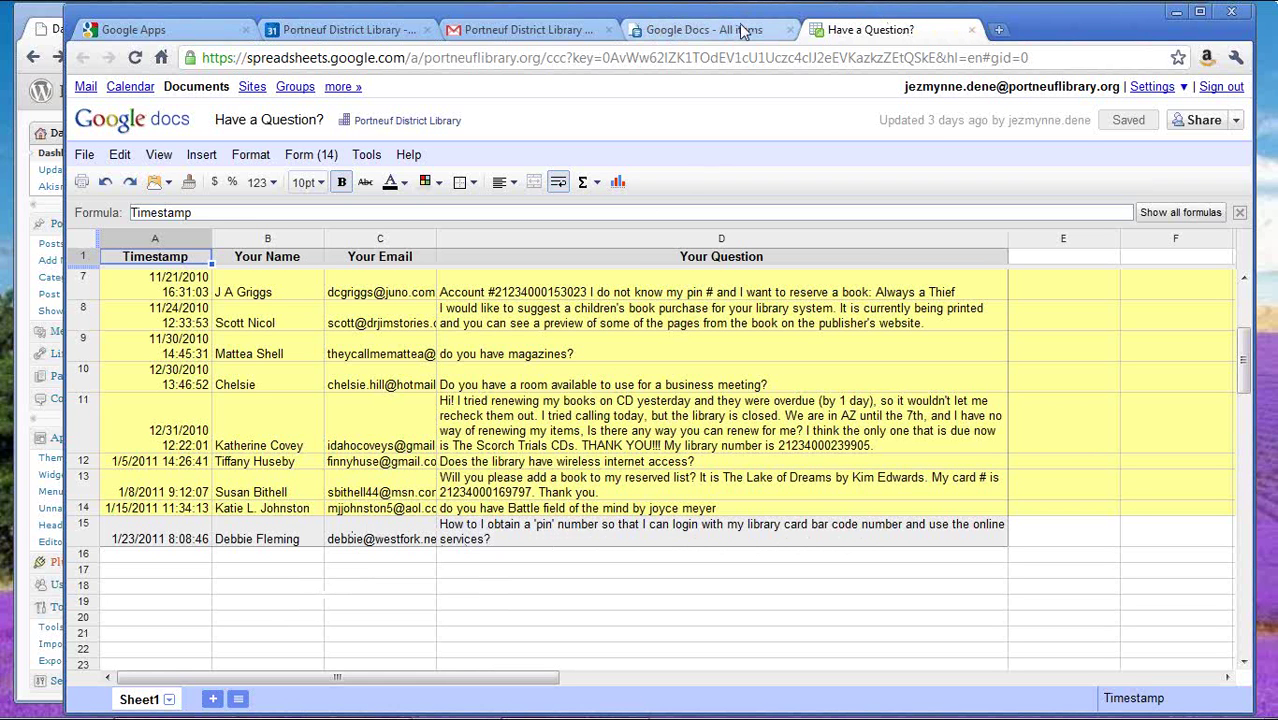
# - View a new untitled form in the form editor, then close both the form and the Have a Question? spreadsheet
pyautogui.click(76, 160)
pyautogui.moveTo(260, 182)
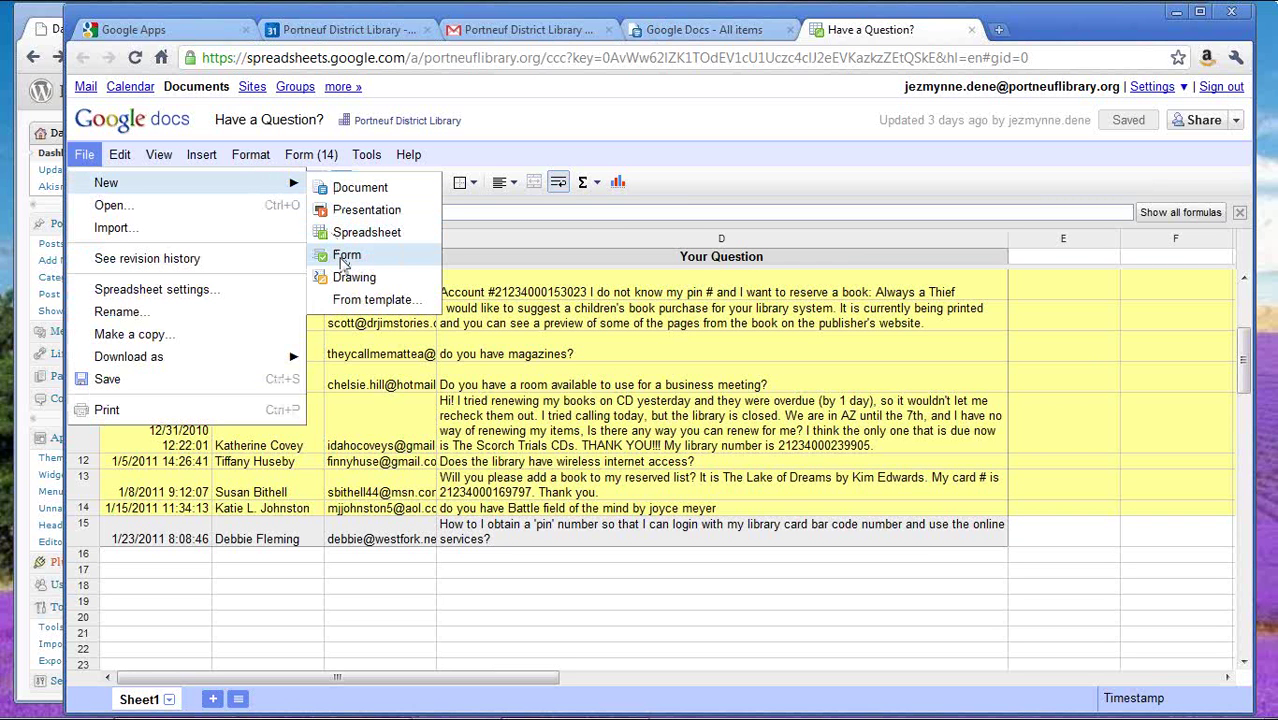
pyautogui.click(344, 258)
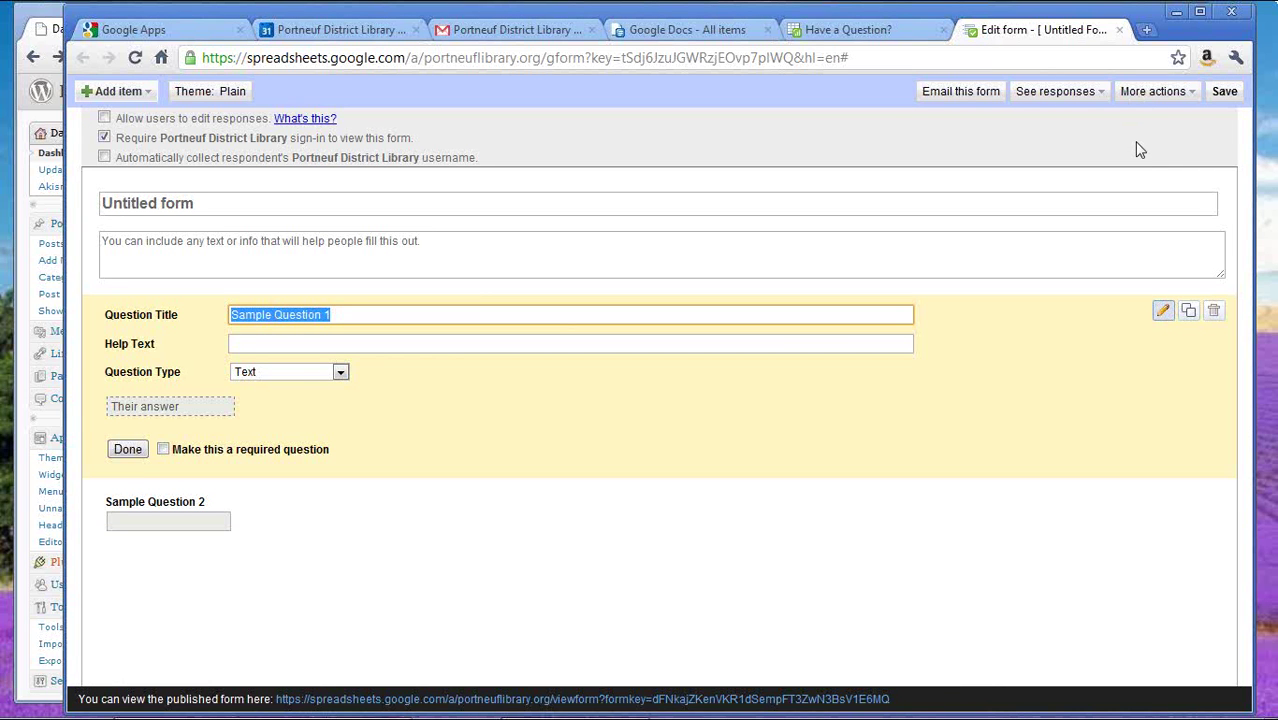
pyautogui.click(1121, 31)
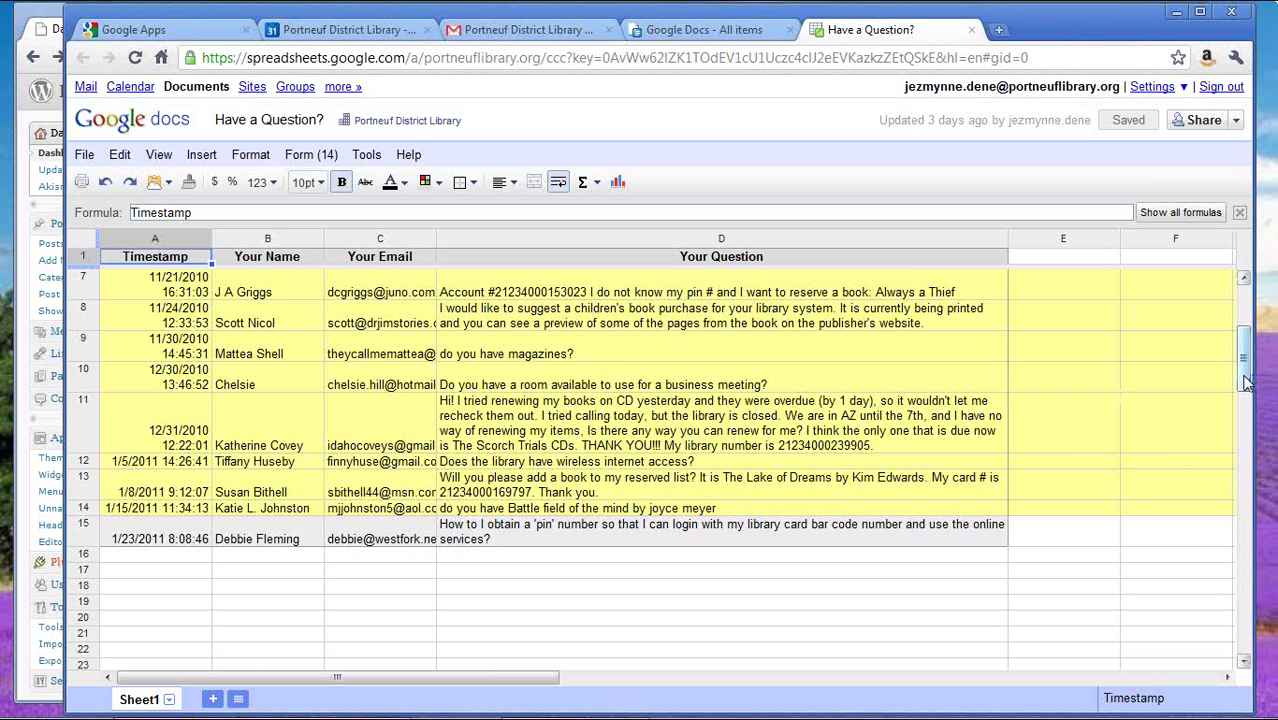
pyautogui.moveTo(1247, 383); pyautogui.dragTo(1240, 368)
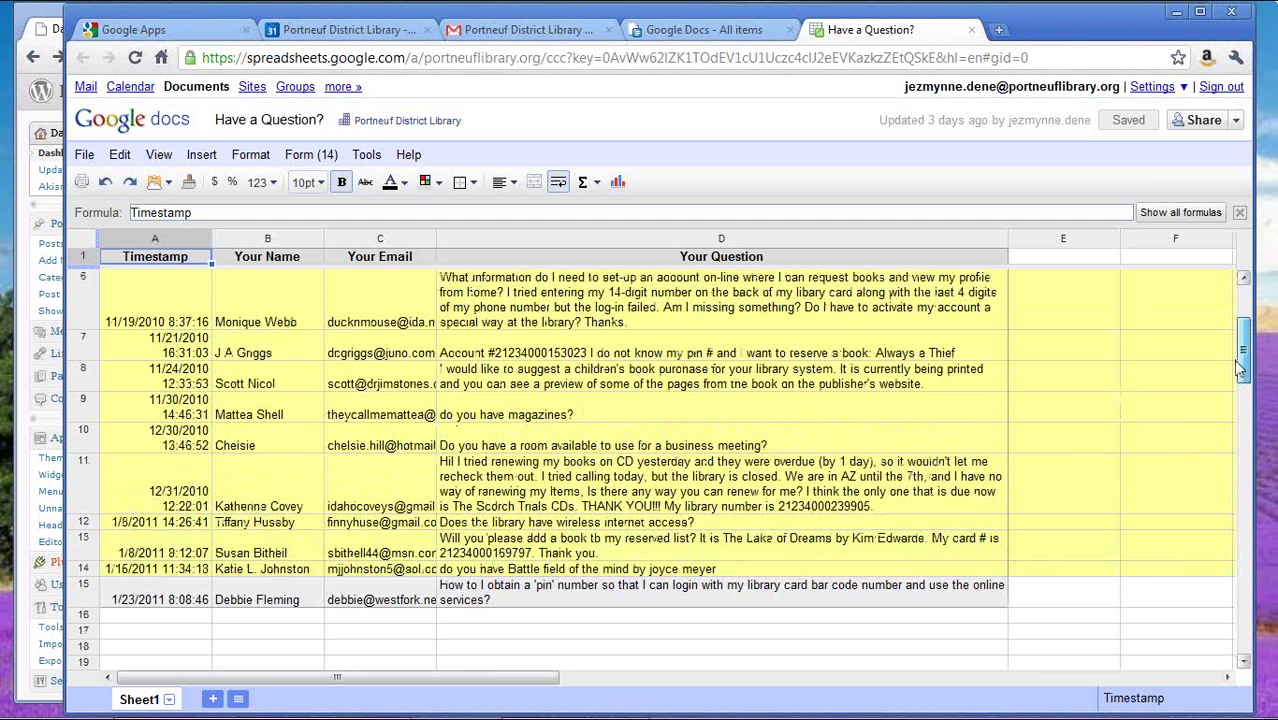
pyautogui.click(971, 29)
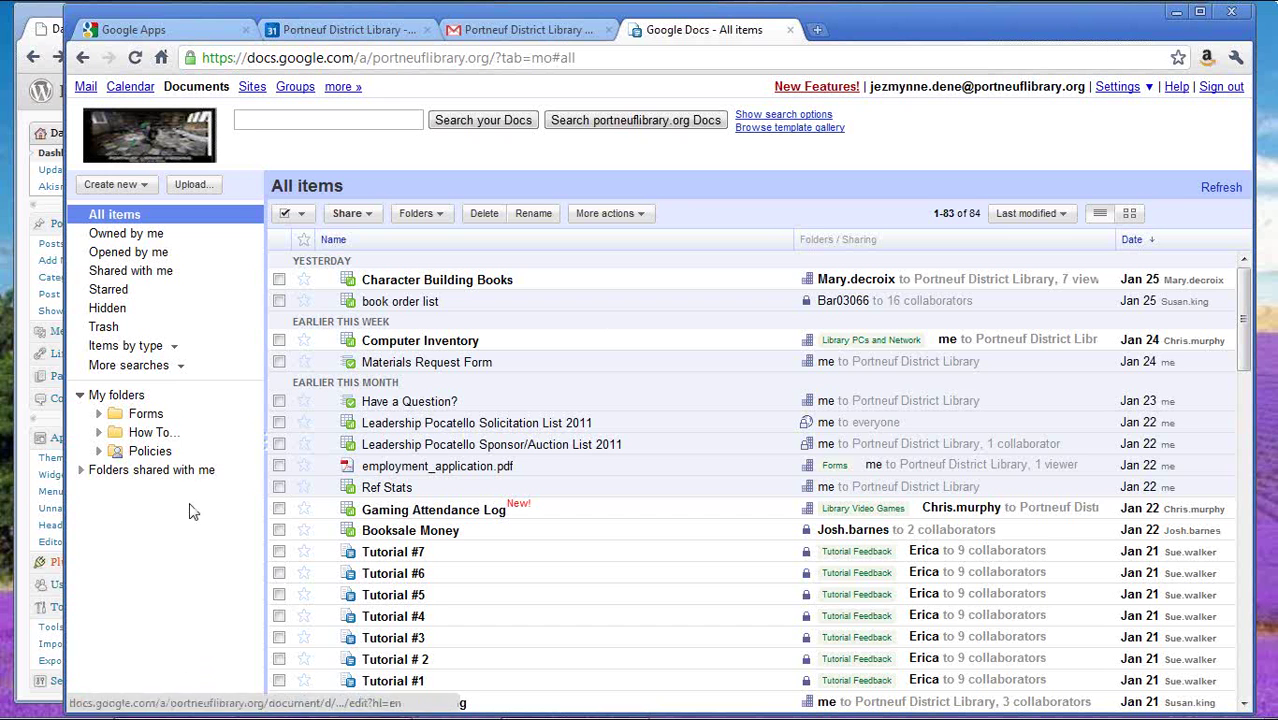
# - Open the Claims Return Policy document from the Policies folder and set the All Staff group's permission to Can view, saving the change
pyautogui.click(150, 452)
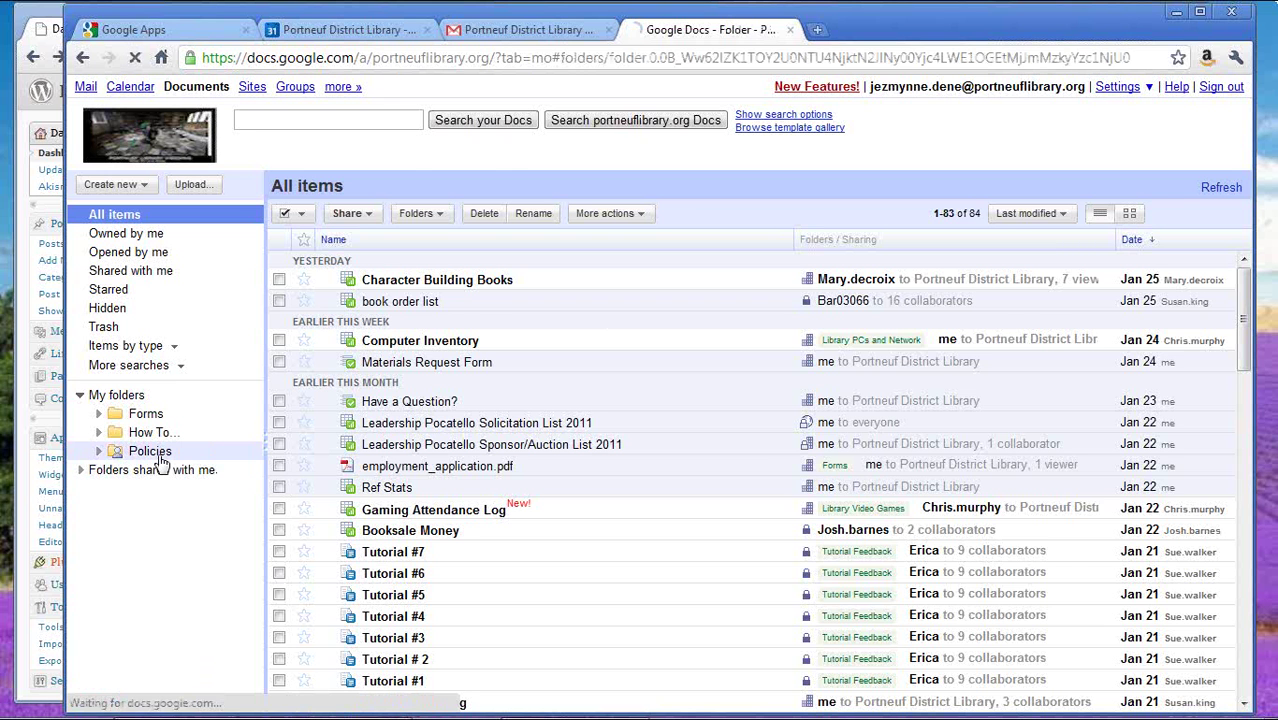
pyautogui.click(400, 377)
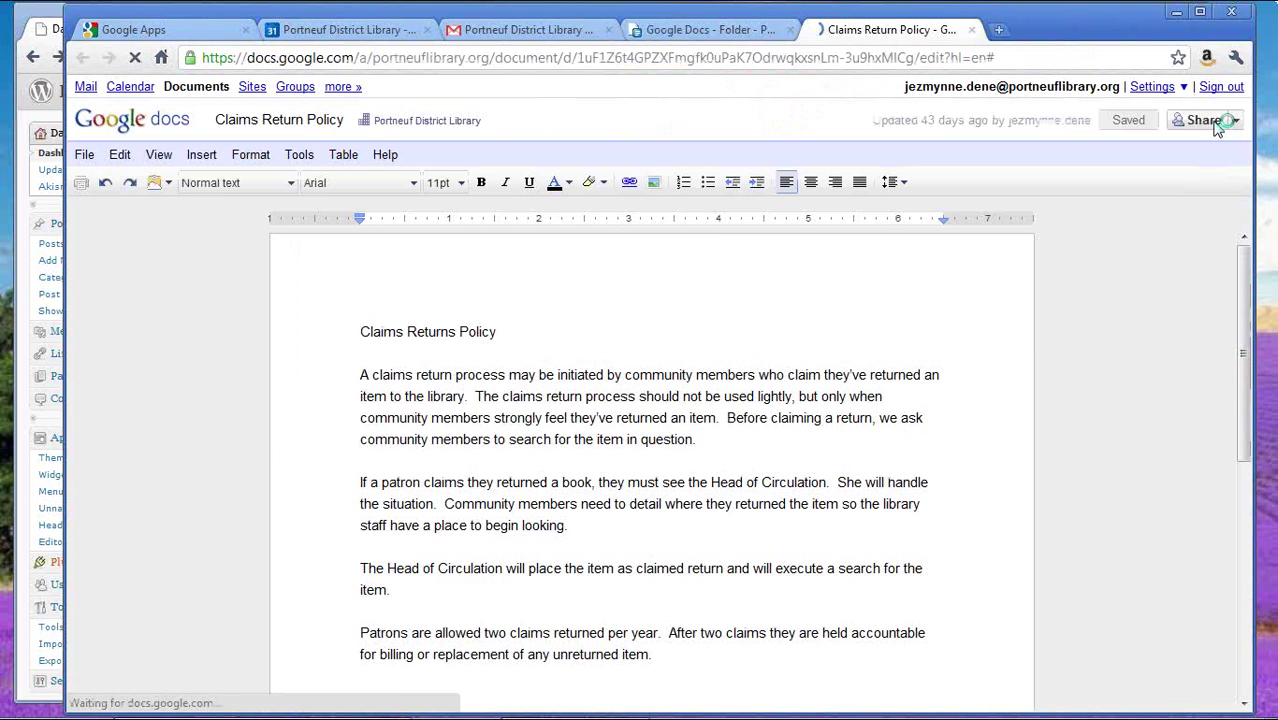
pyautogui.click(1210, 122)
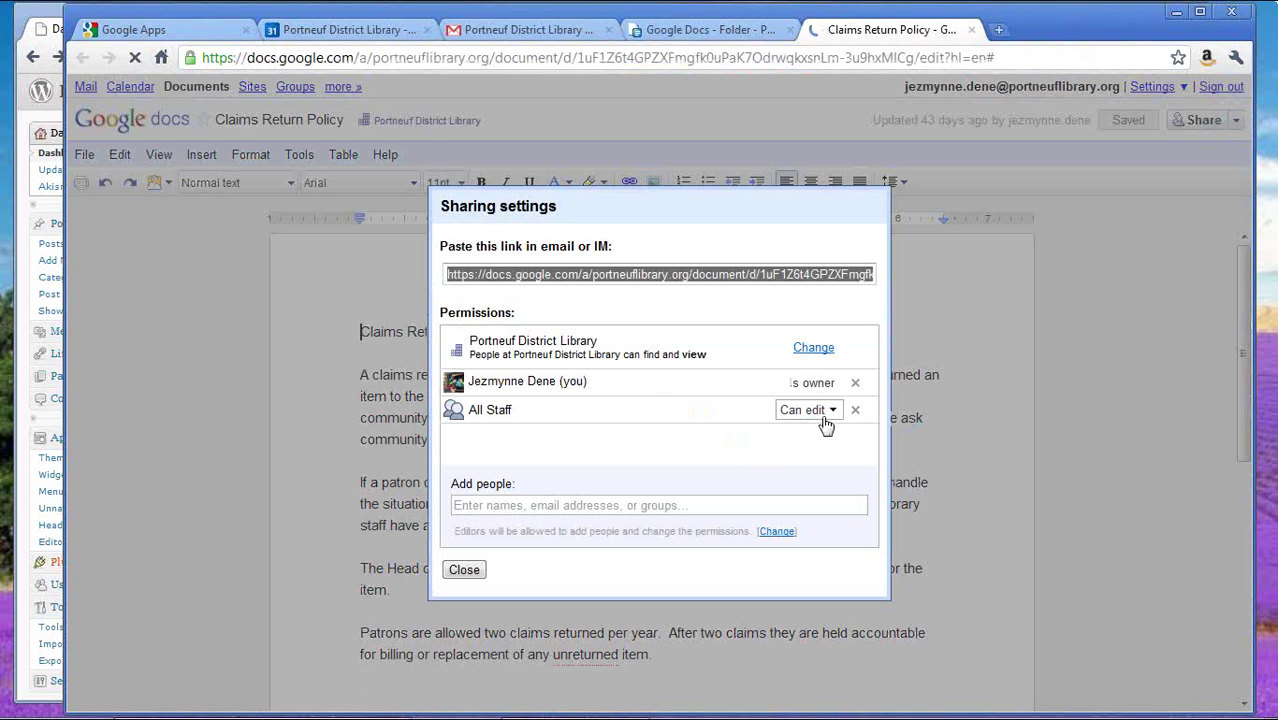
pyautogui.click(829, 414)
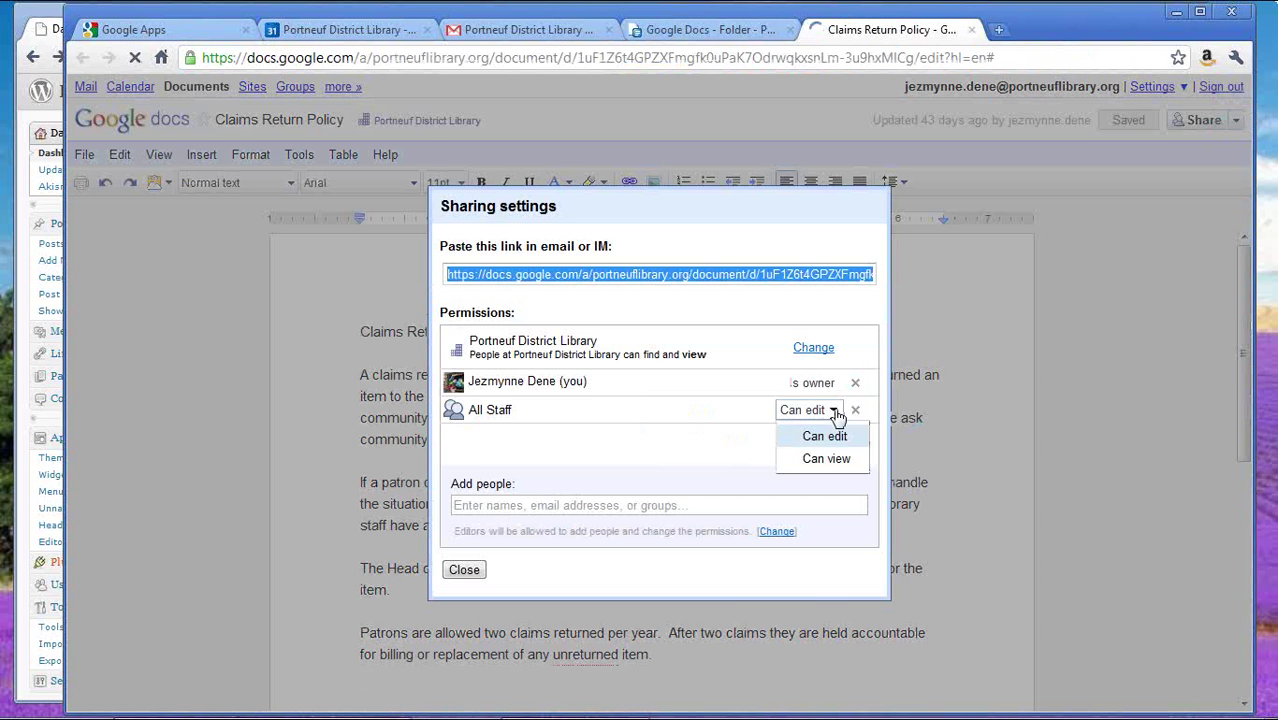
pyautogui.click(837, 462)
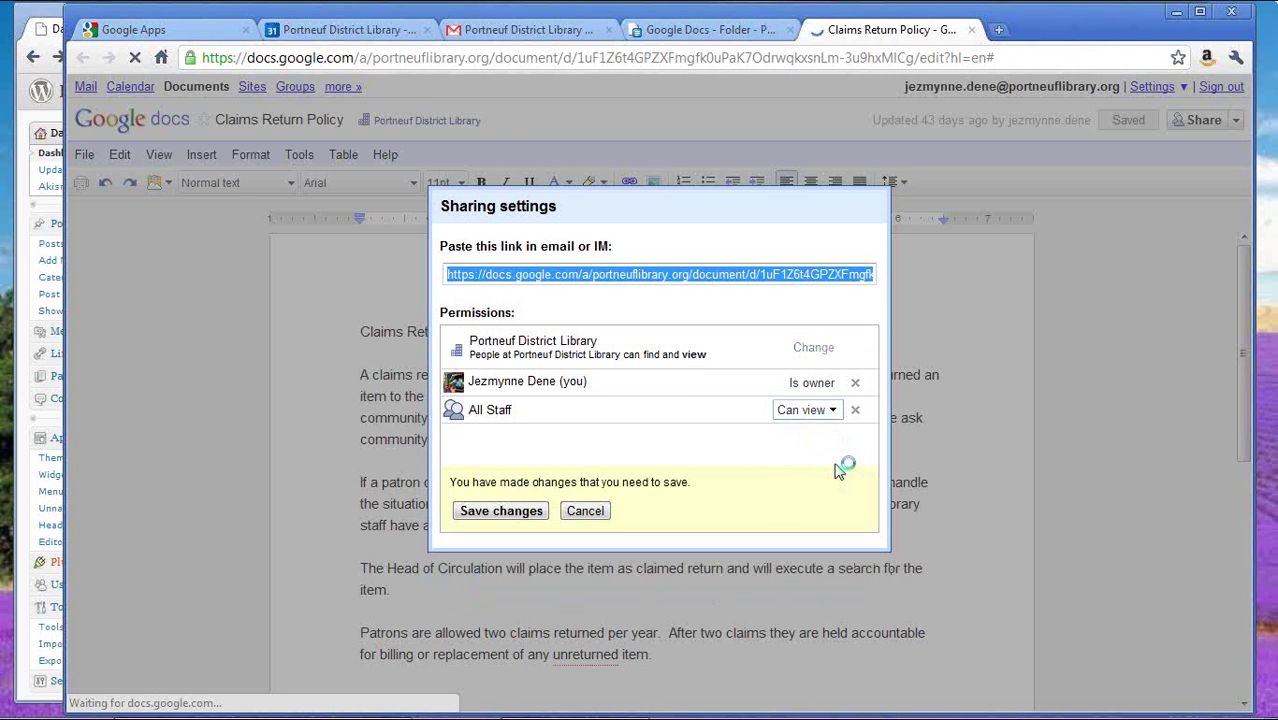
pyautogui.click(483, 512)
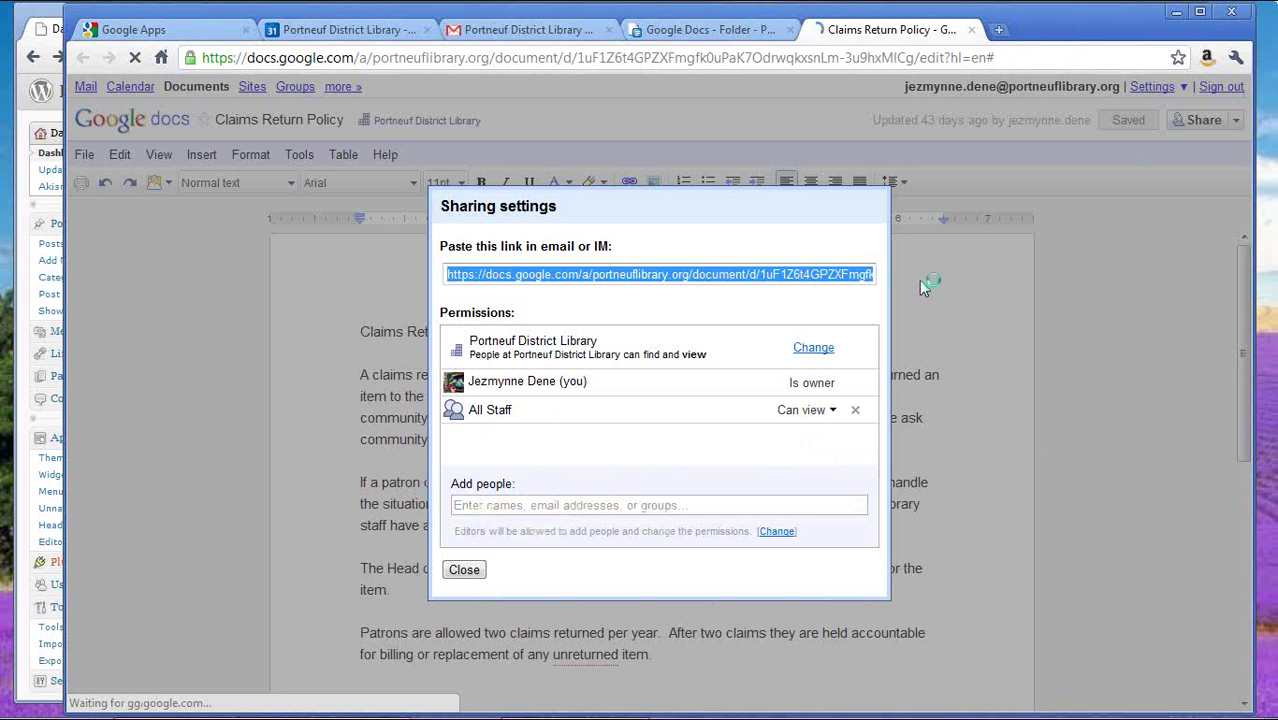
pyautogui.click(464, 569)
# - Copy the published document link from the policy's Publish to the Web settings and close the settings
pyautogui.click(1237, 120)
pyautogui.click(1210, 232)
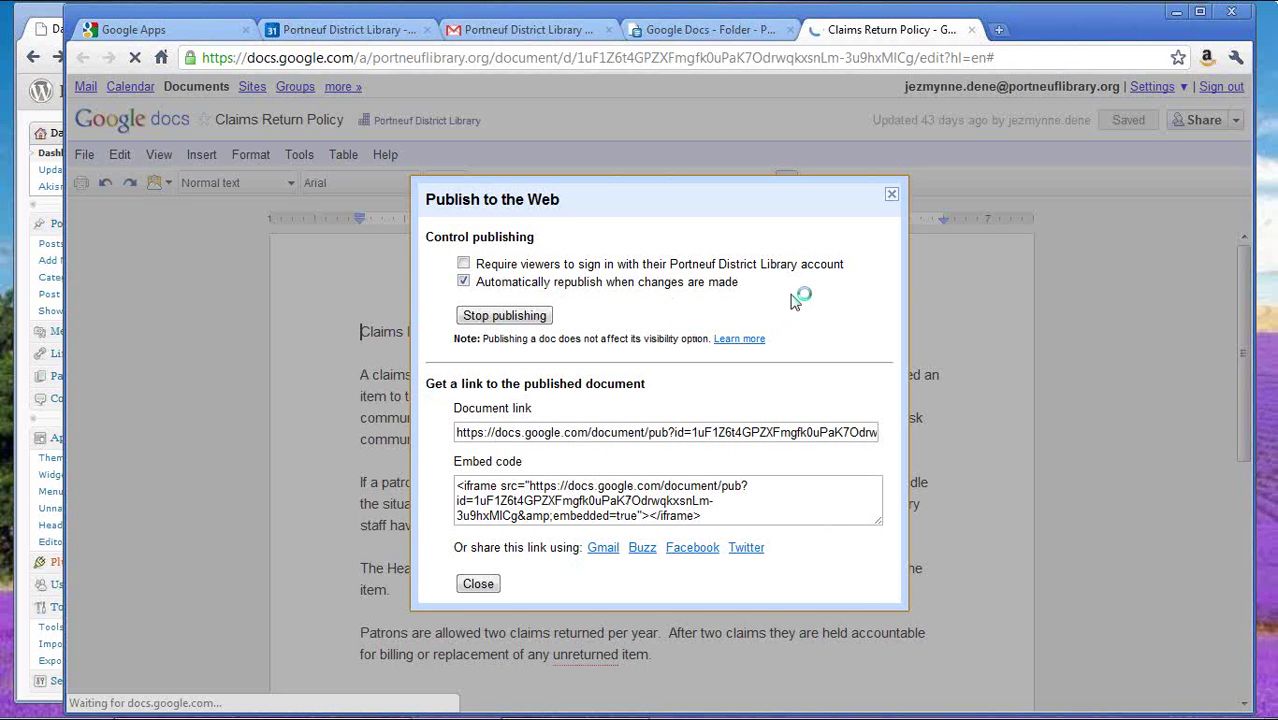
pyautogui.click(803, 441)
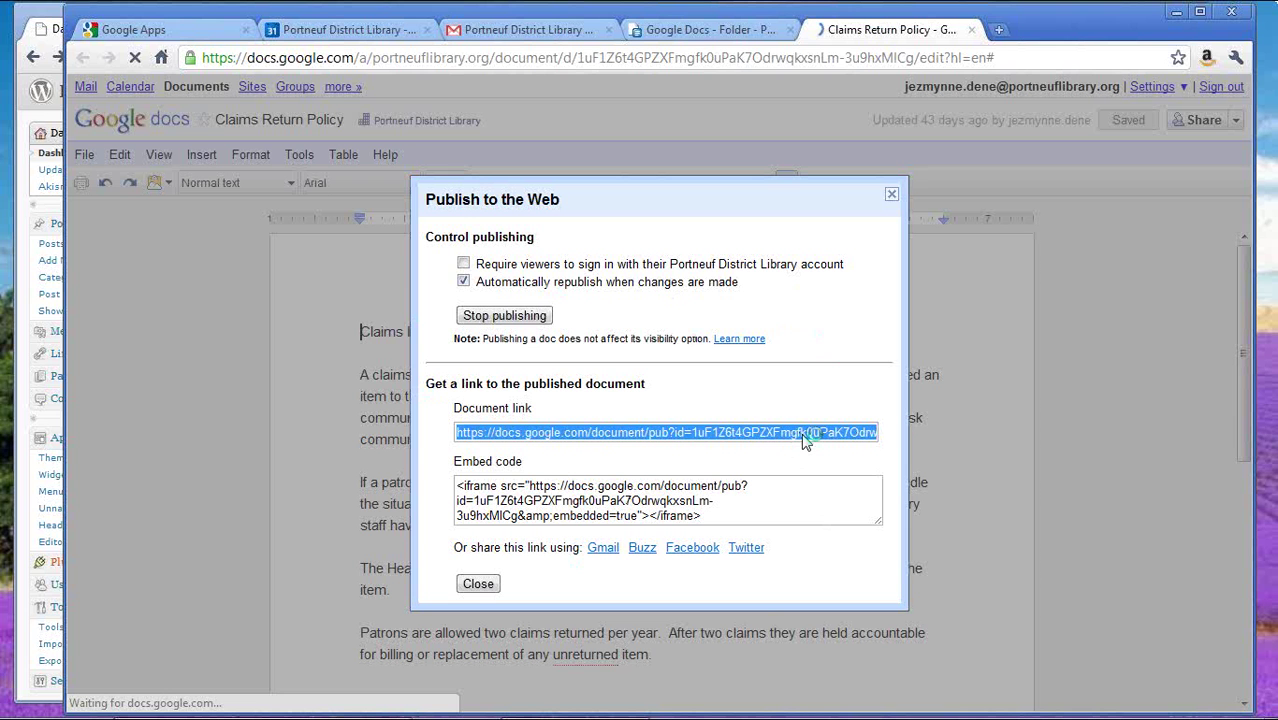
pyautogui.click(478, 586)
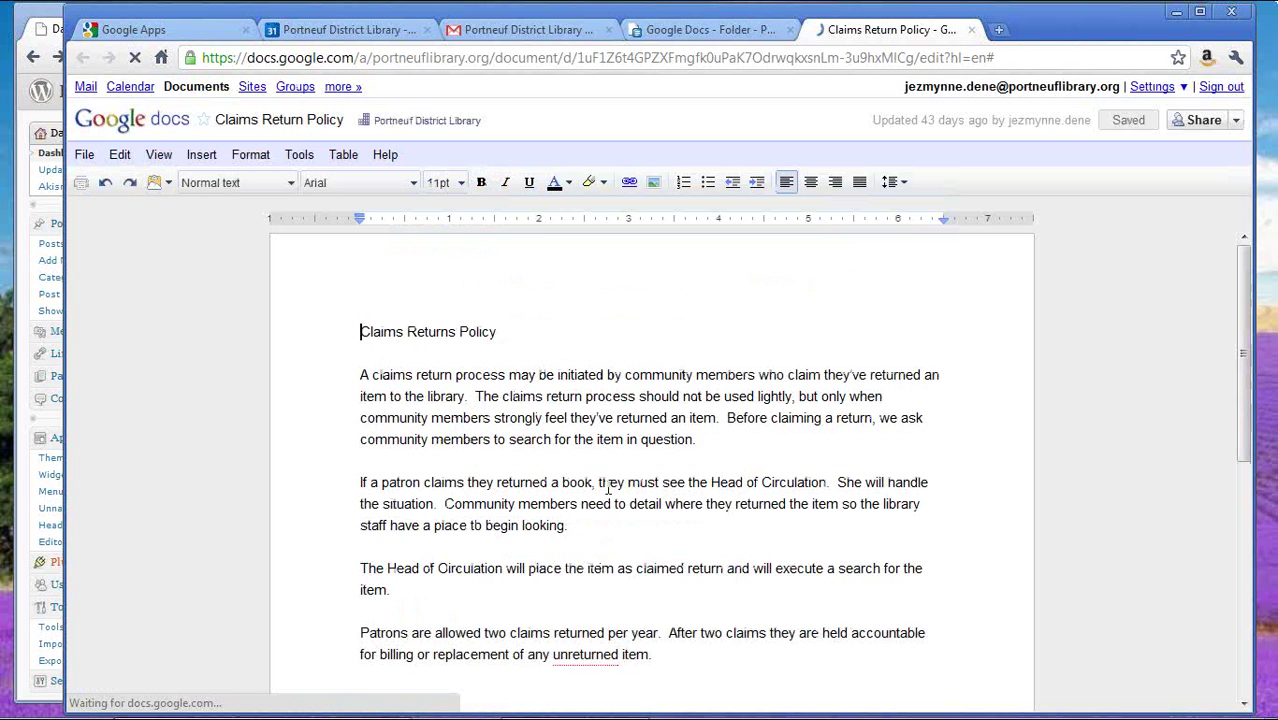
# - Open the copied published link in a new browser tab and examine the policy text on the published page
pyautogui.click(997, 33)
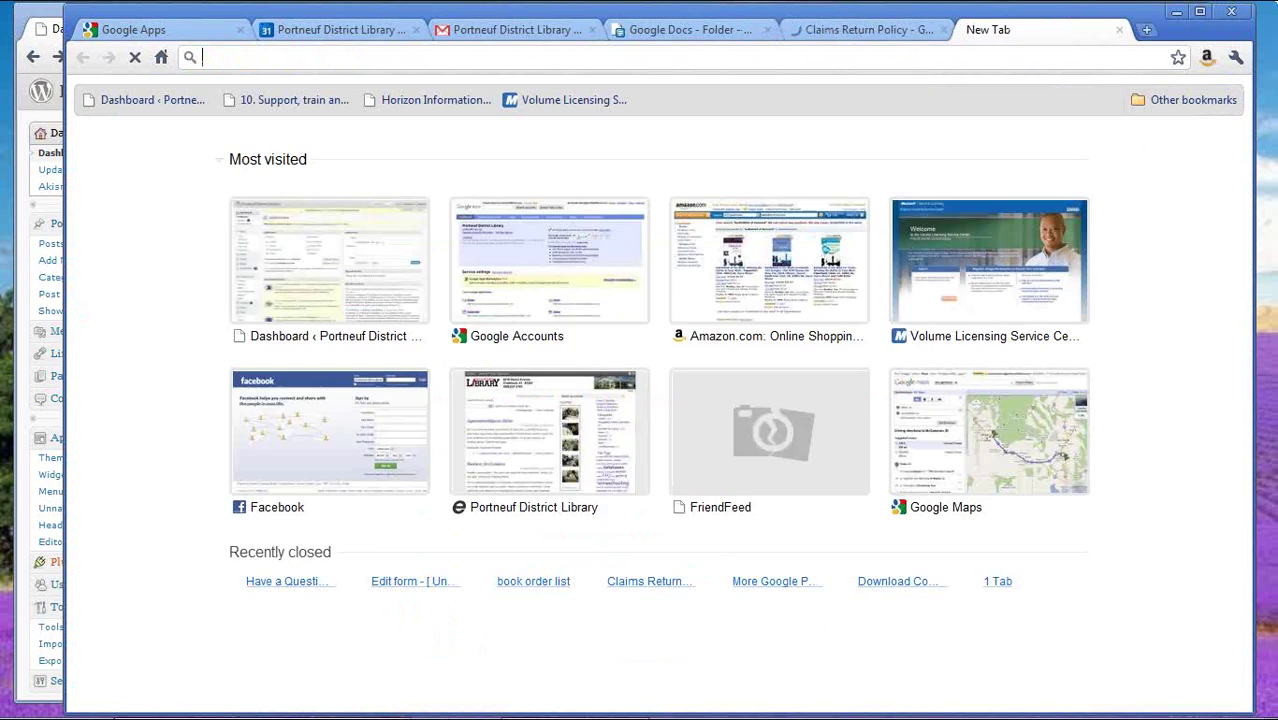
pyautogui.write('https://docs.google.com/document/pub?id=1uF1Z6t4GPZXFmgfk0uPaK7OdrwqkxsnLm-3u9hxMICg')
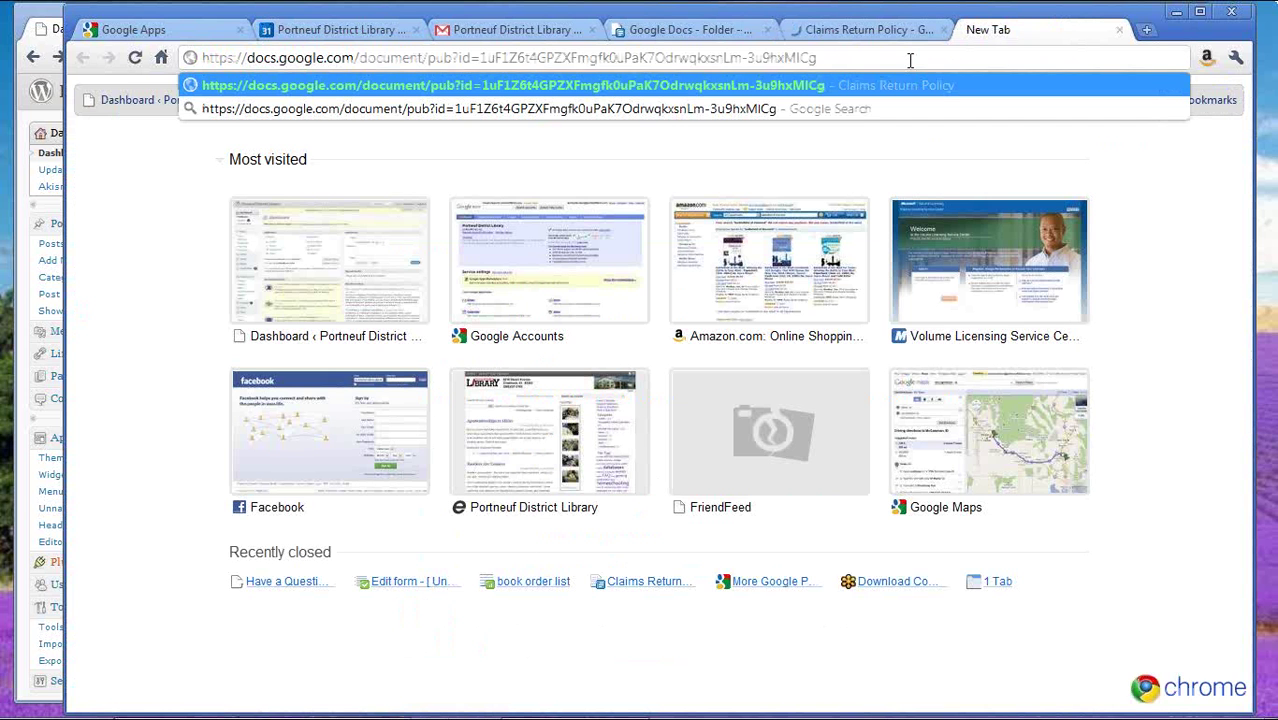
pyautogui.press('Return')
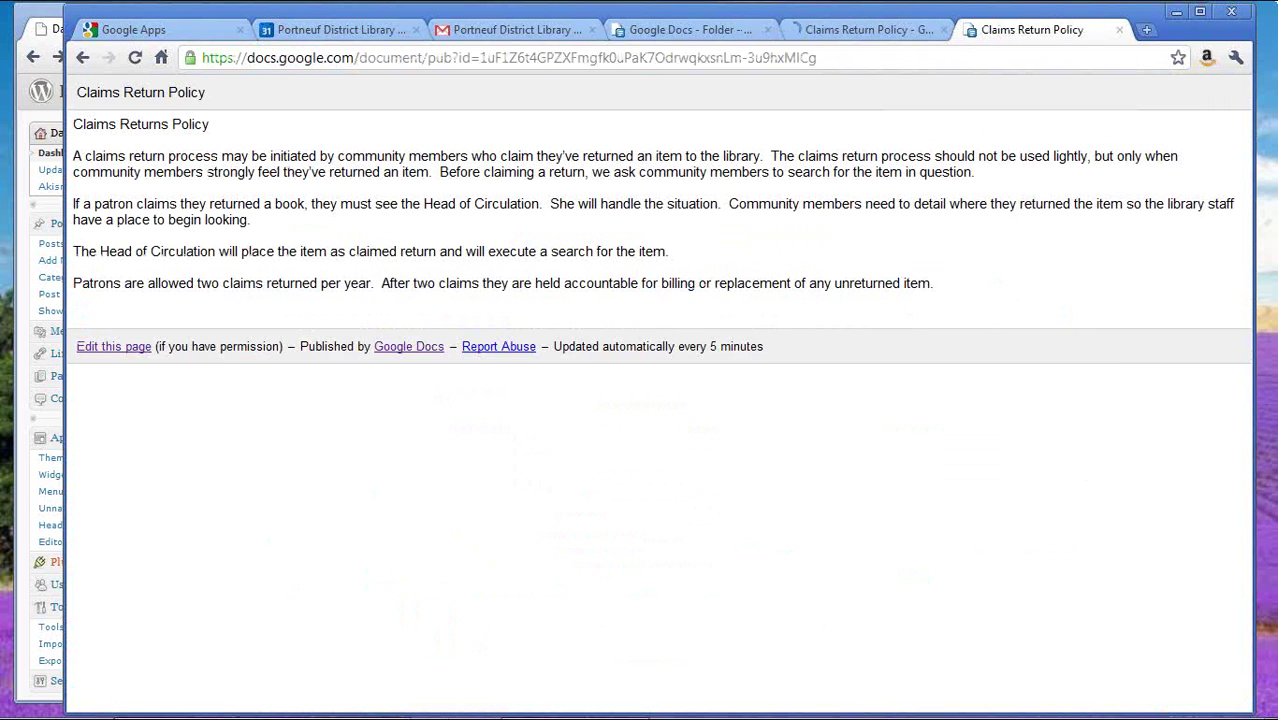
pyautogui.moveTo(958, 282); pyautogui.dragTo(73, 124)
pyautogui.click(852, 250)
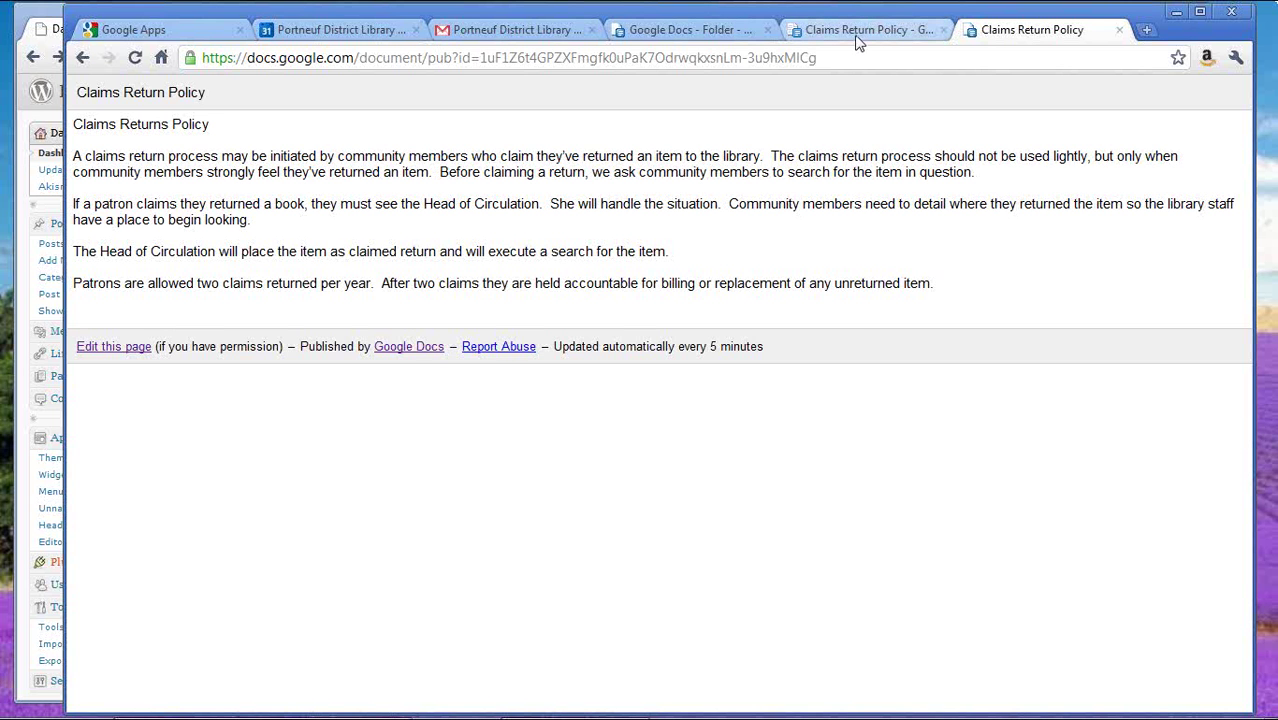
# - Return to the editable Claims Return Policy and share it with a staff member from the contact suggestions with Can edit permission
pyautogui.click(856, 36)
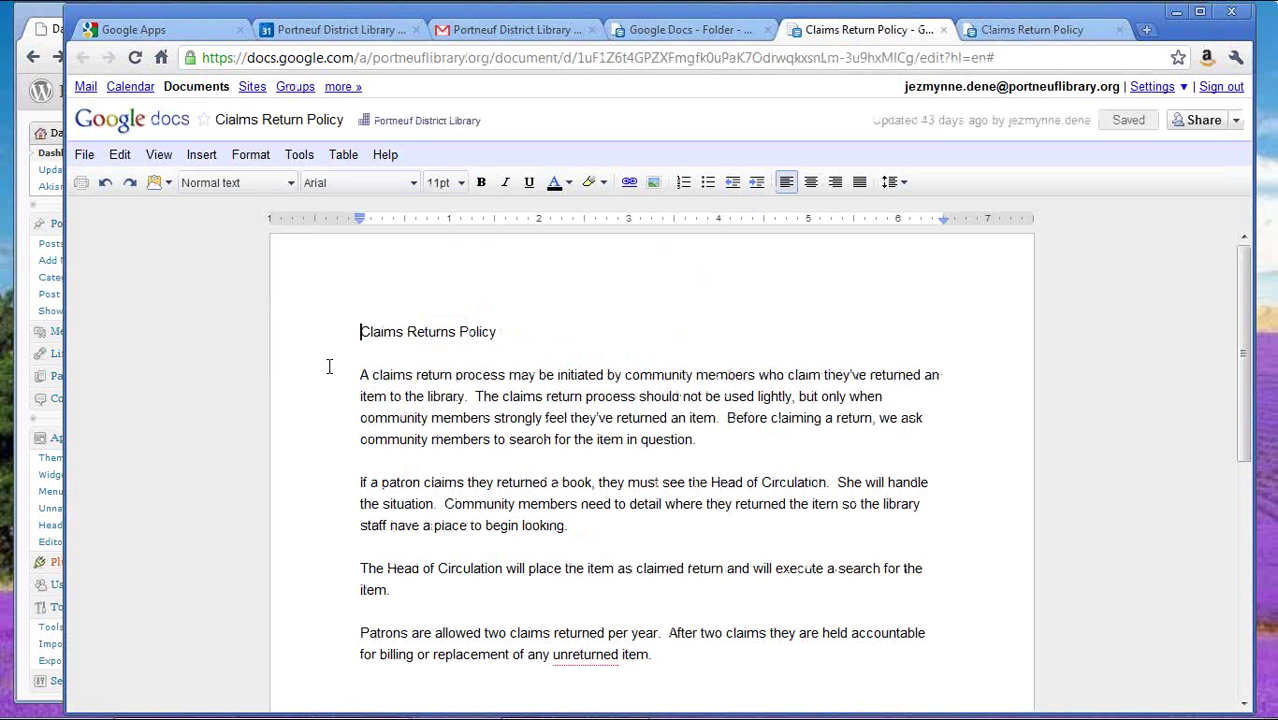
pyautogui.moveTo(301, 332); pyautogui.dragTo(616, 337)
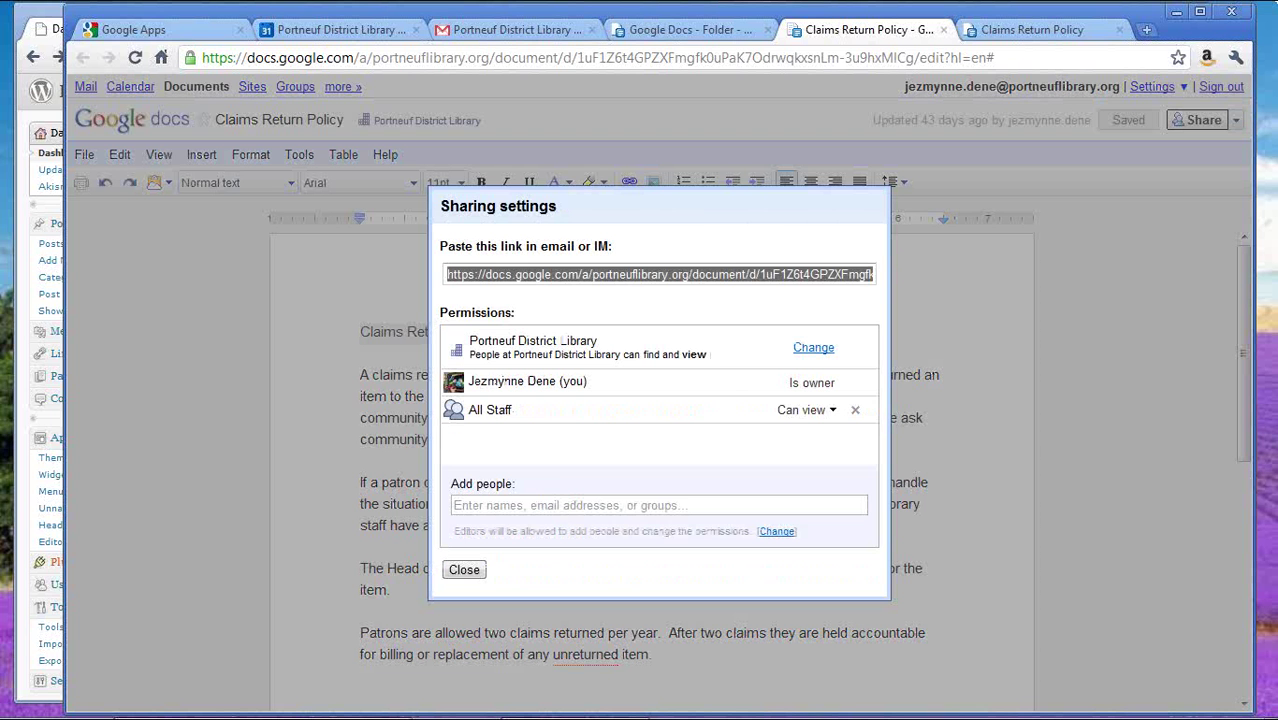
pyautogui.click(538, 500)
pyautogui.write('susa')
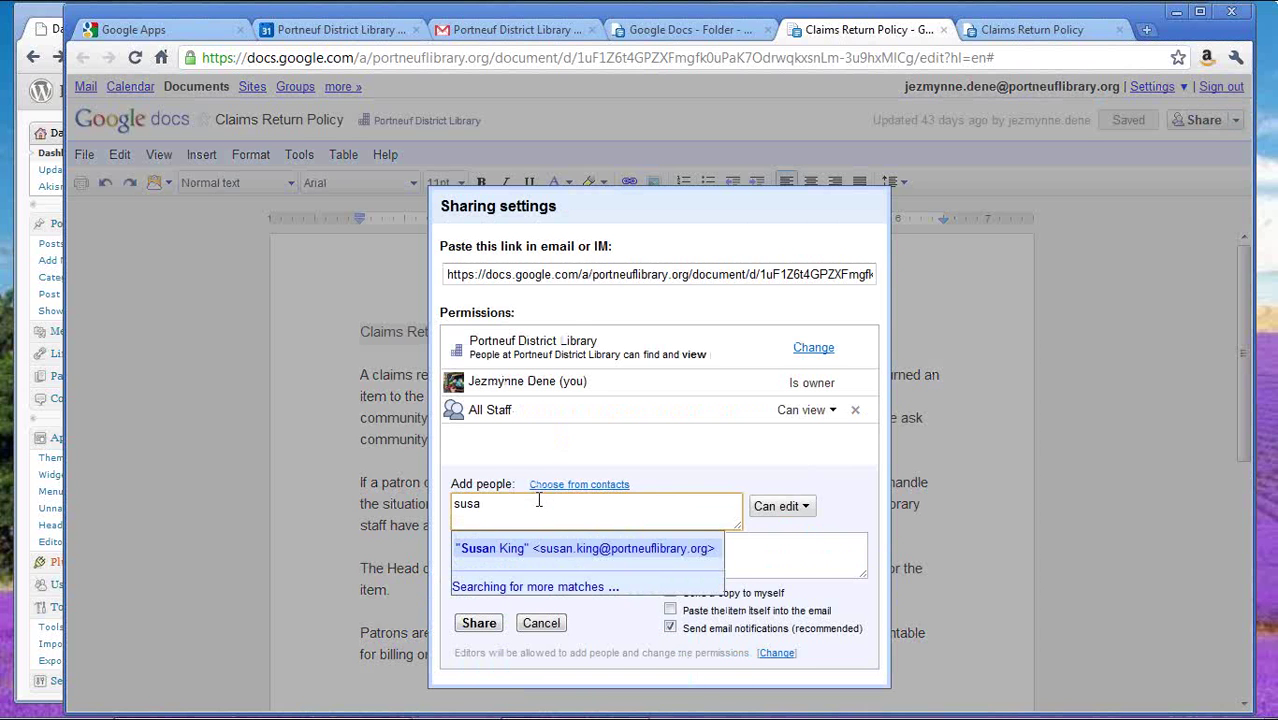
pyautogui.click(572, 548)
pyautogui.click(805, 507)
pyautogui.click(807, 532)
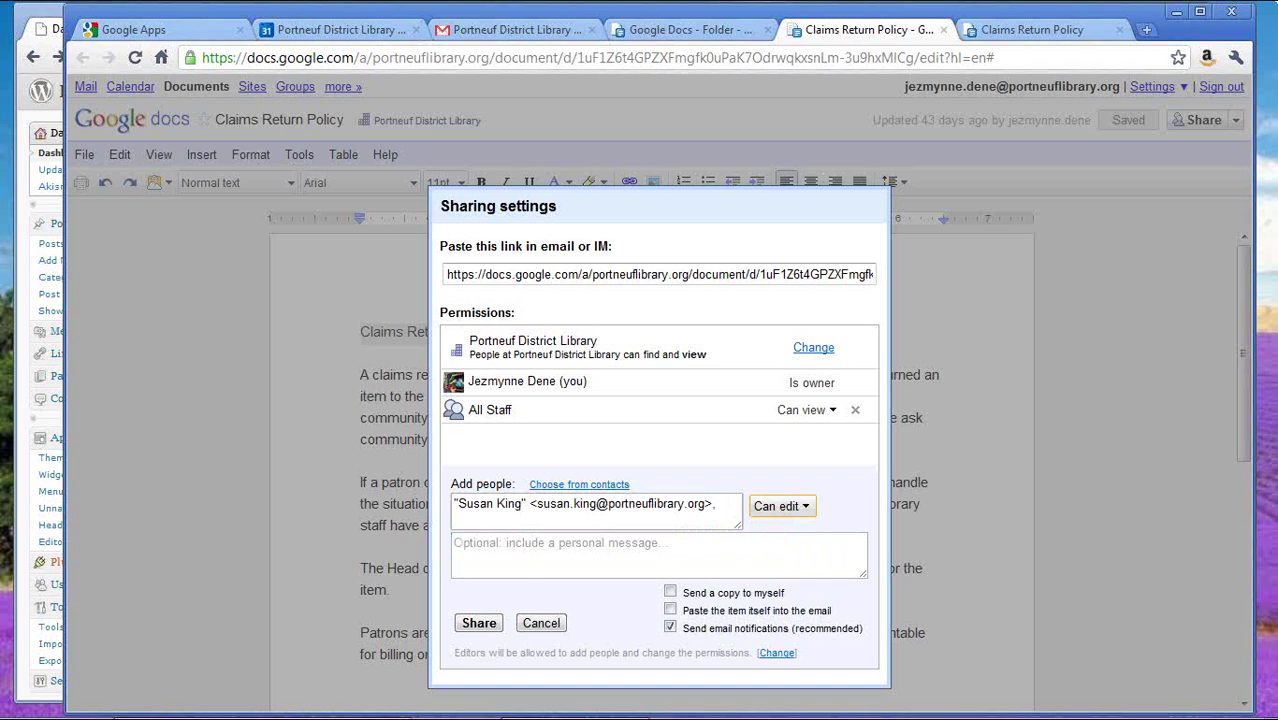
pyautogui.click(479, 624)
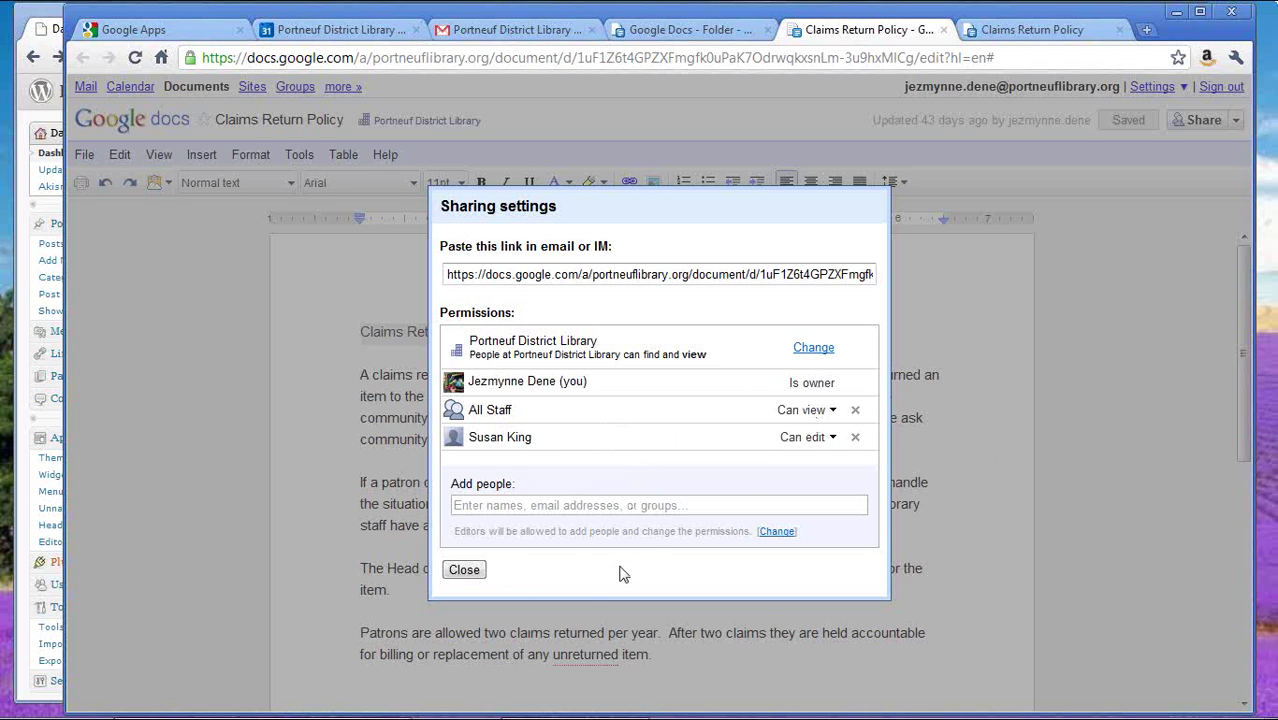
# - Share the policy with a second staff member with Can edit permission, review the permissions list and close the sharing settings
pyautogui.click(568, 506)
pyautogui.write('e')
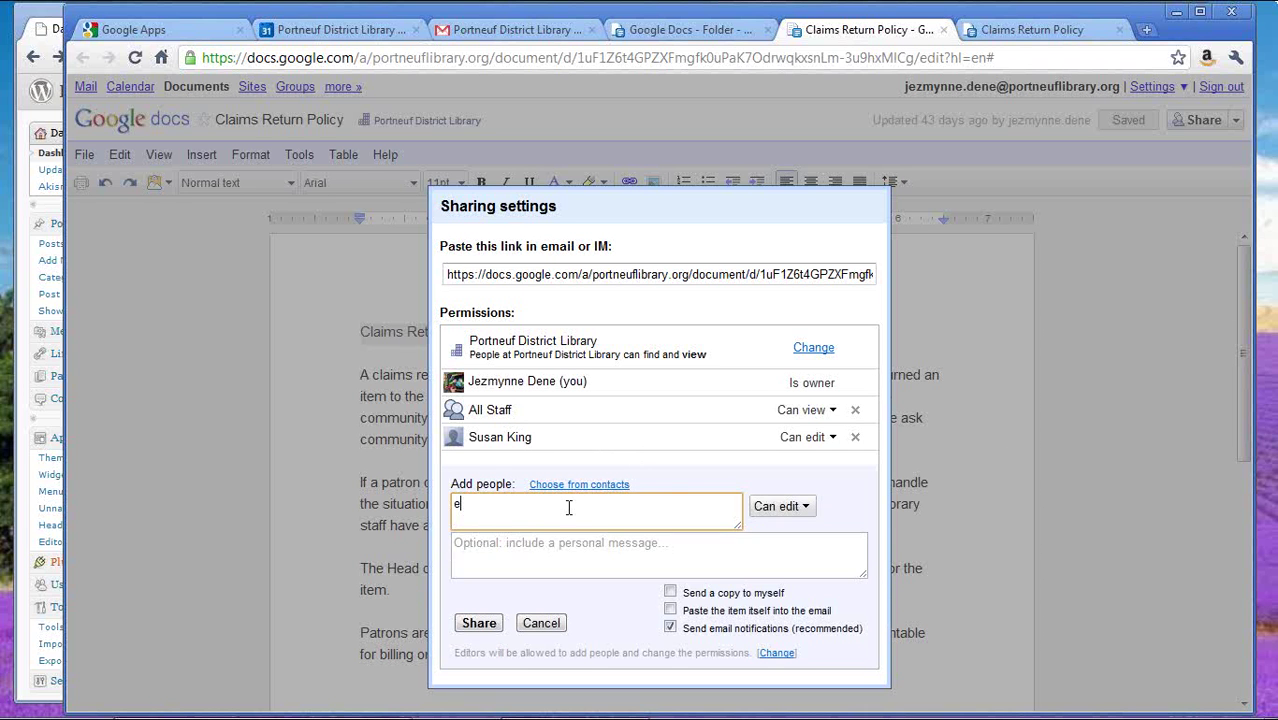
pyautogui.write('ve')
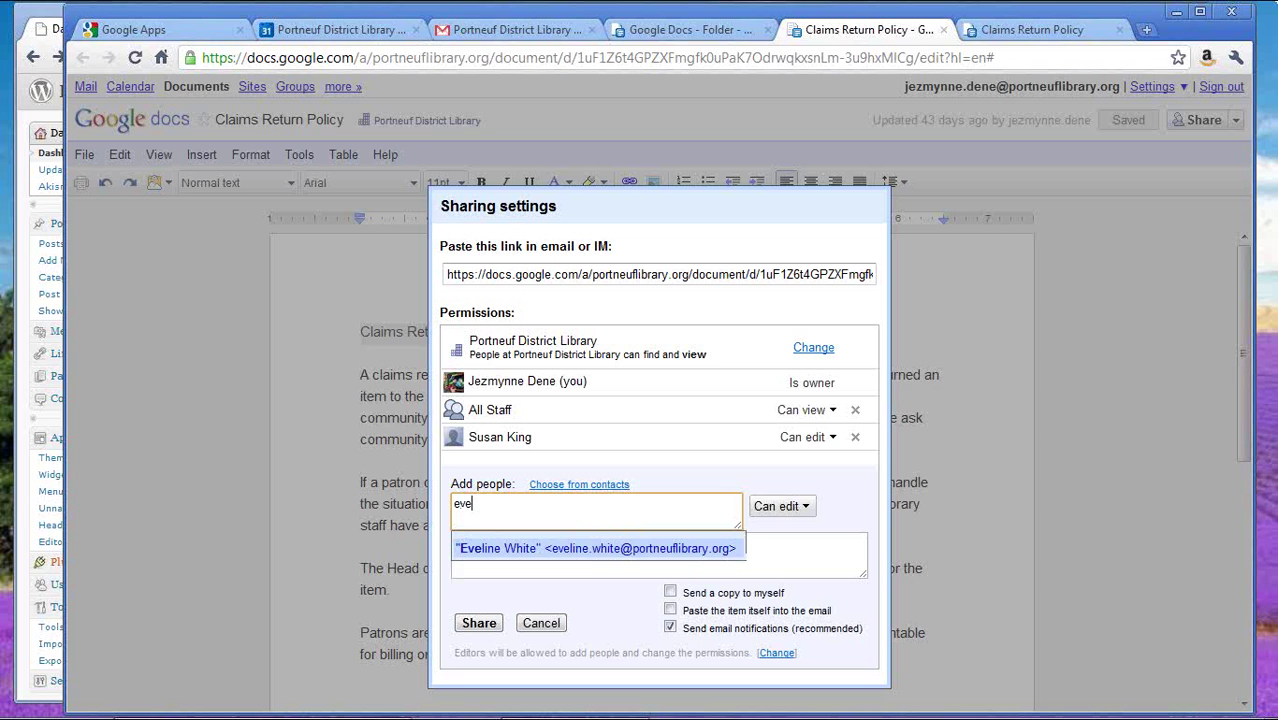
pyautogui.press('Return')
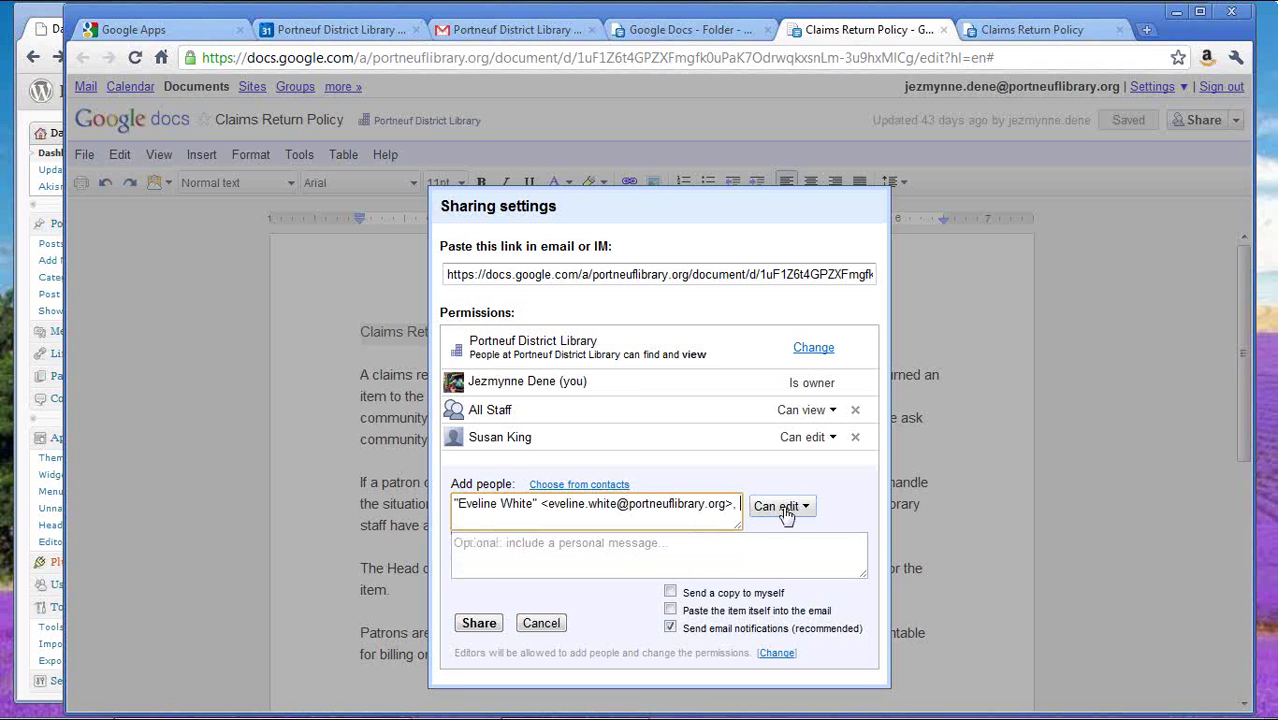
pyautogui.click(479, 624)
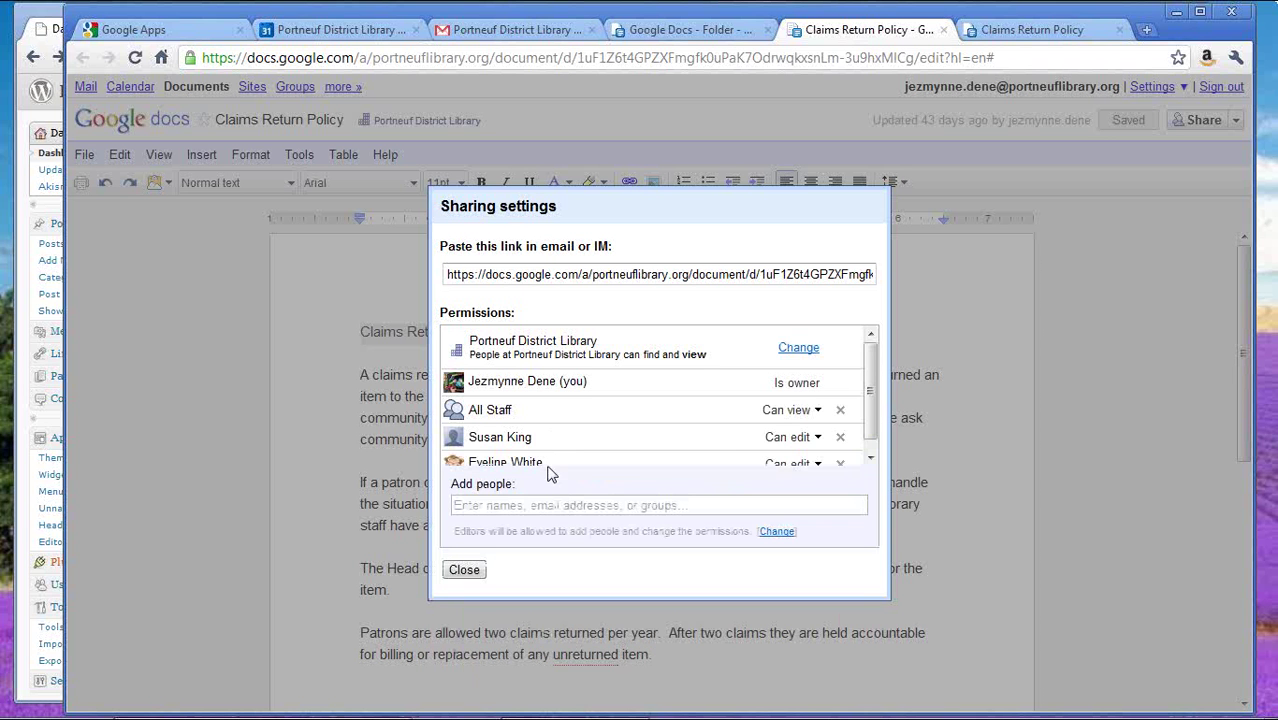
pyautogui.scroll(-1, 873, 406)
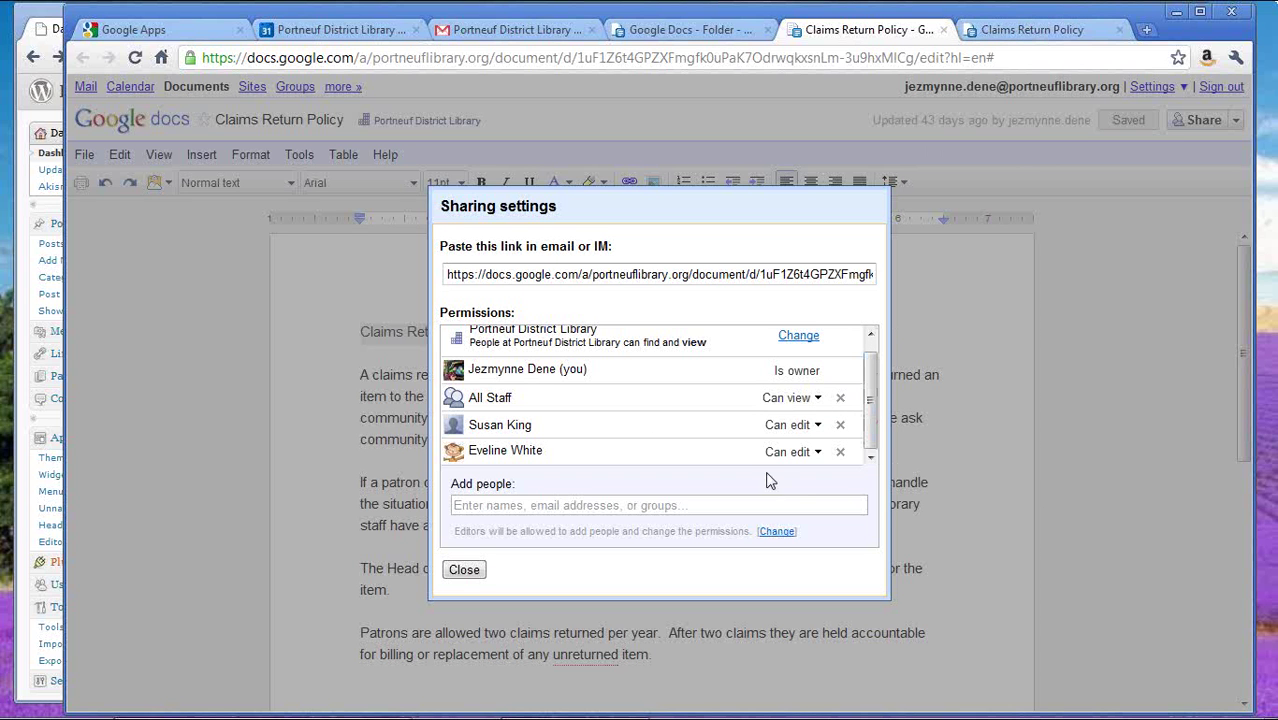
pyautogui.click(468, 570)
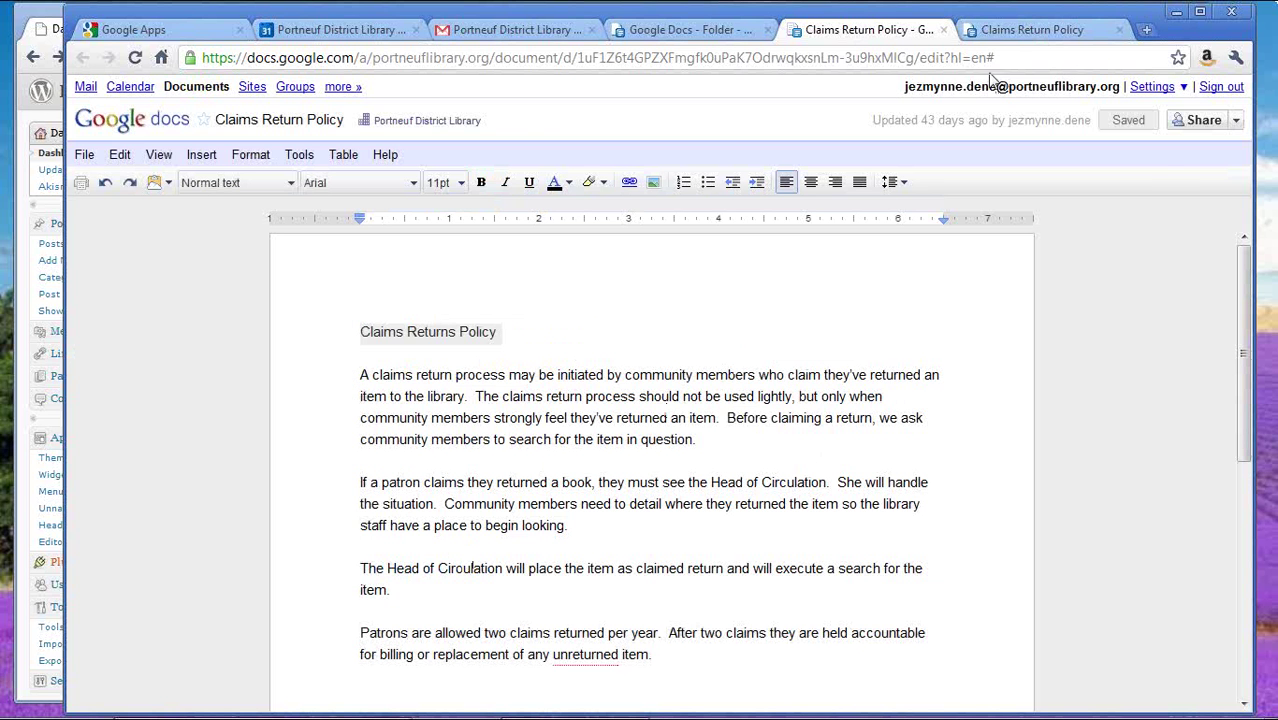
# - Compare the published page with the editable policy, then make its Claims Returns Policy heading bold at 14pt and save the document
pyautogui.click(1017, 38)
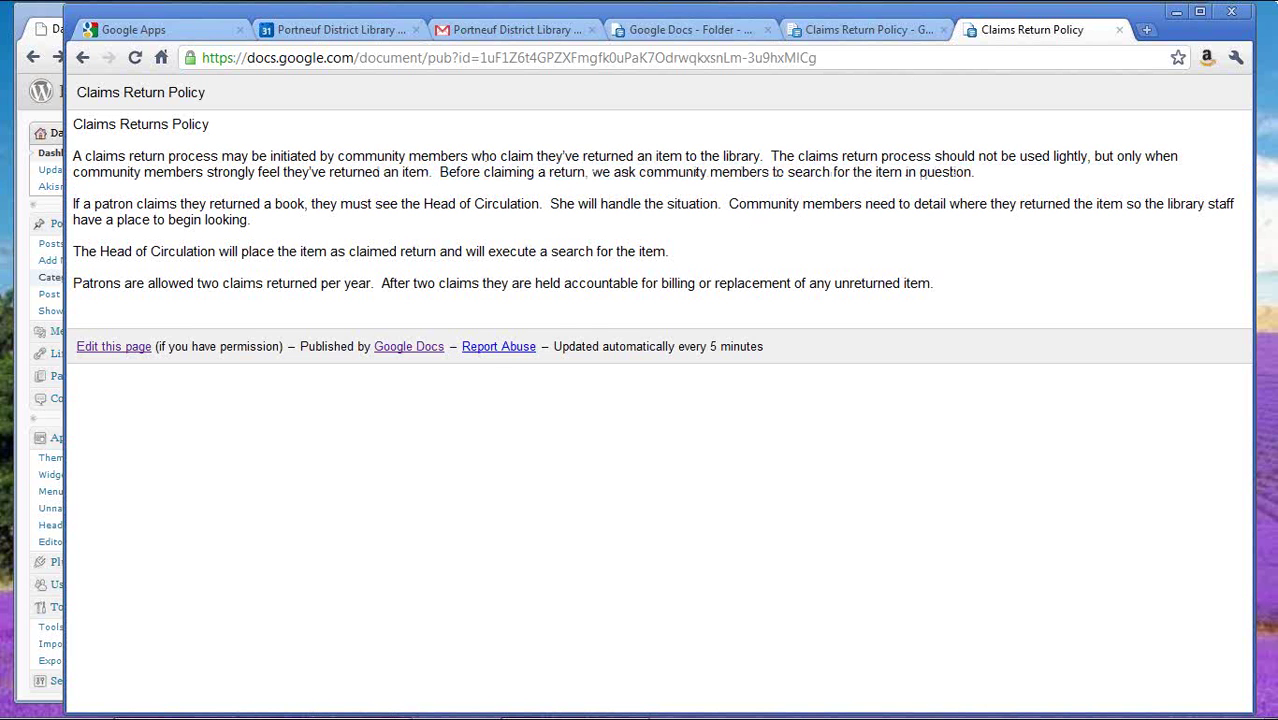
pyautogui.click(862, 29)
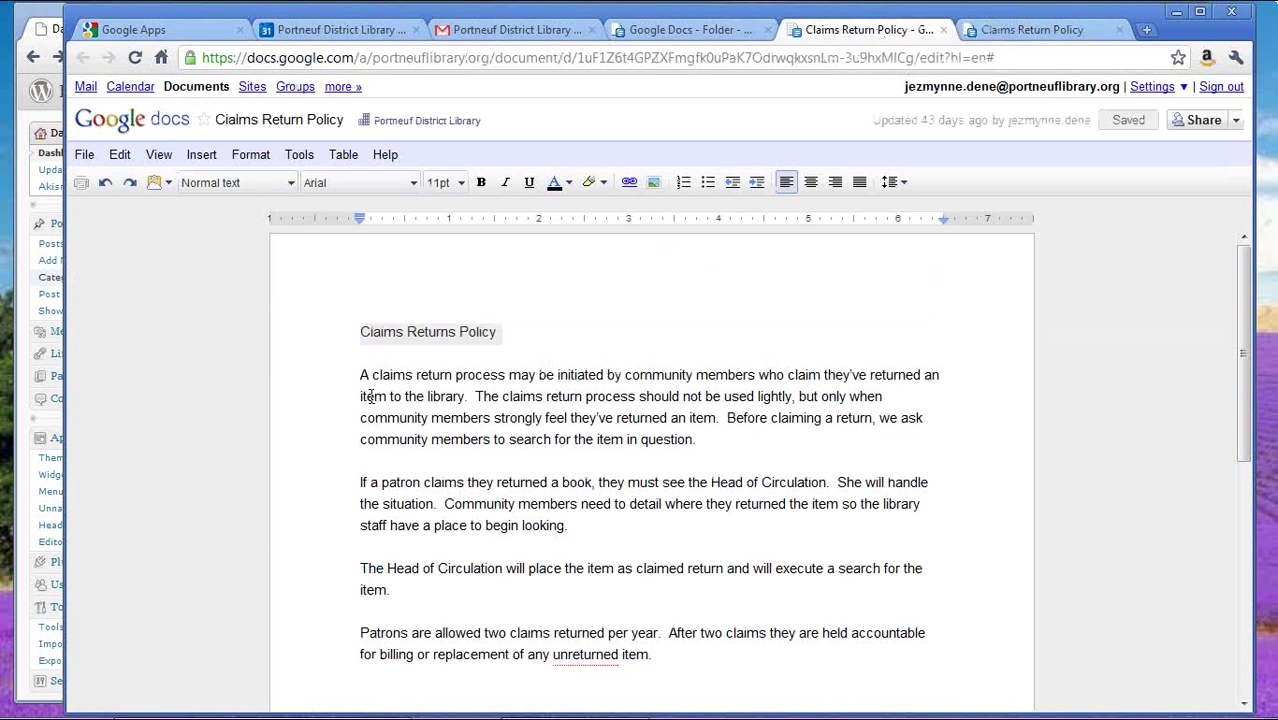
pyautogui.click(333, 339)
pyautogui.moveTo(333, 339); pyautogui.dragTo(562, 331)
pyautogui.click(483, 184)
pyautogui.click(445, 182)
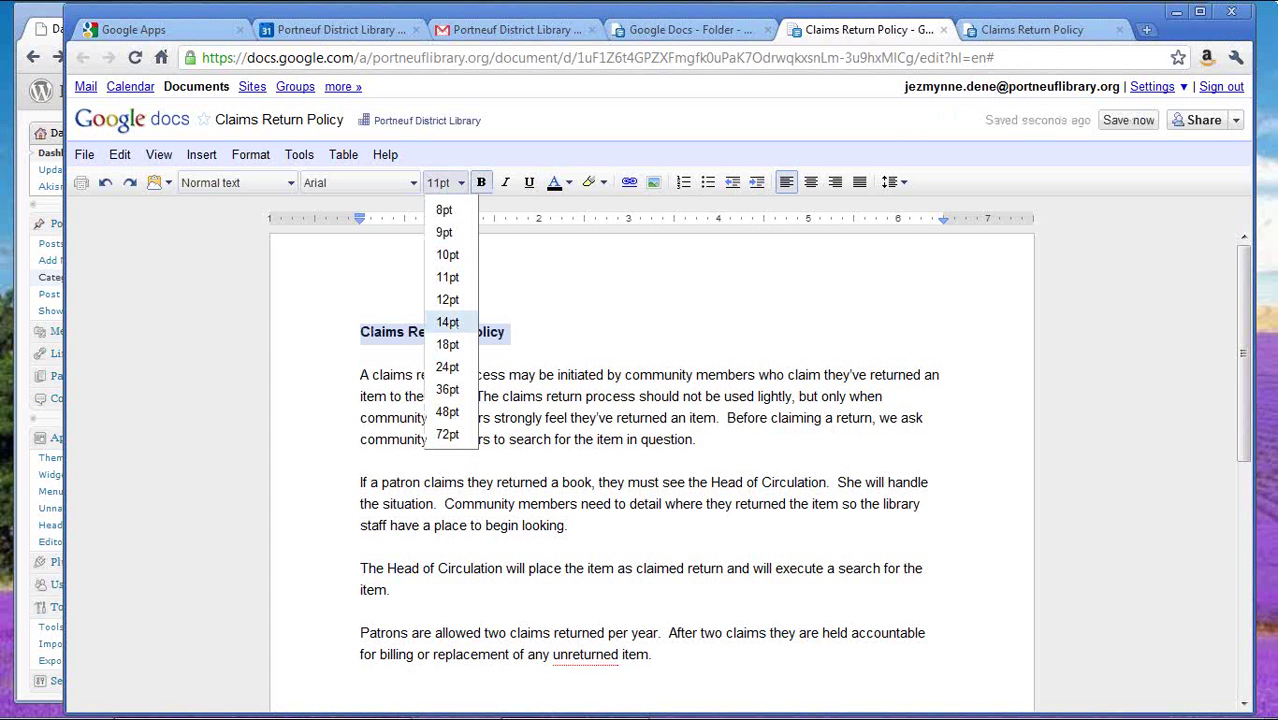
pyautogui.click(447, 322)
pyautogui.click(903, 378)
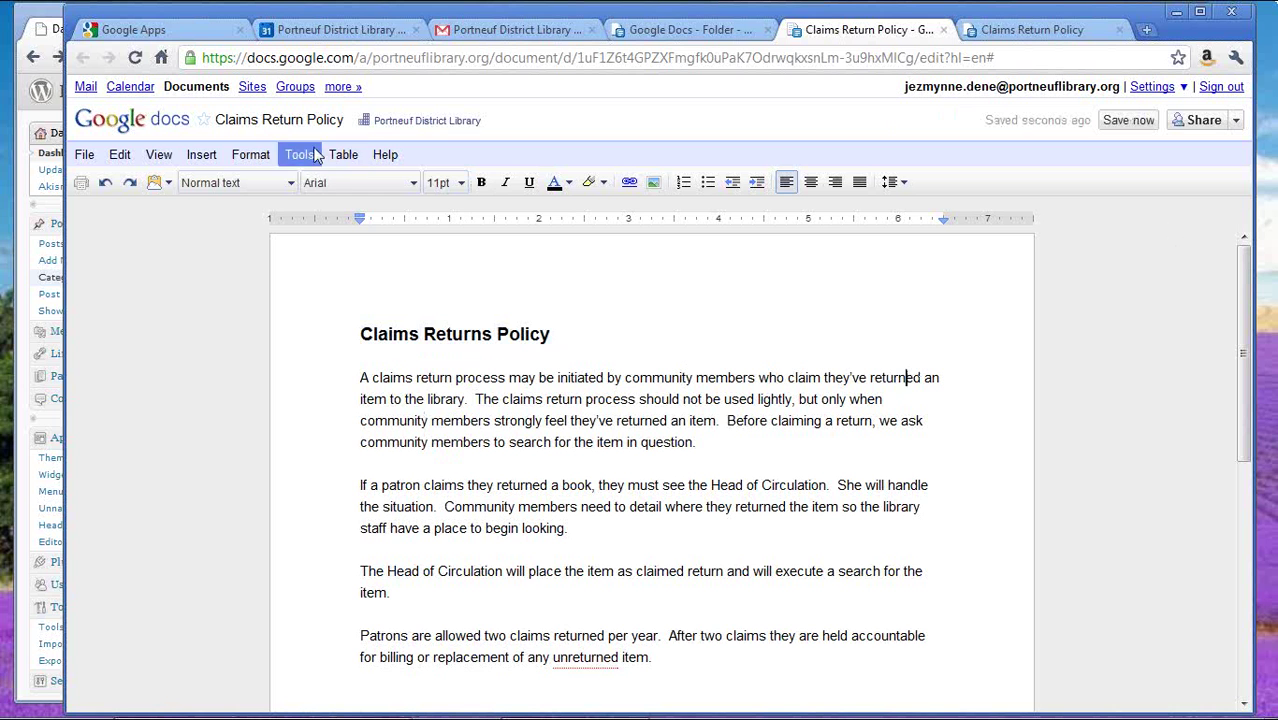
pyautogui.click(1130, 120)
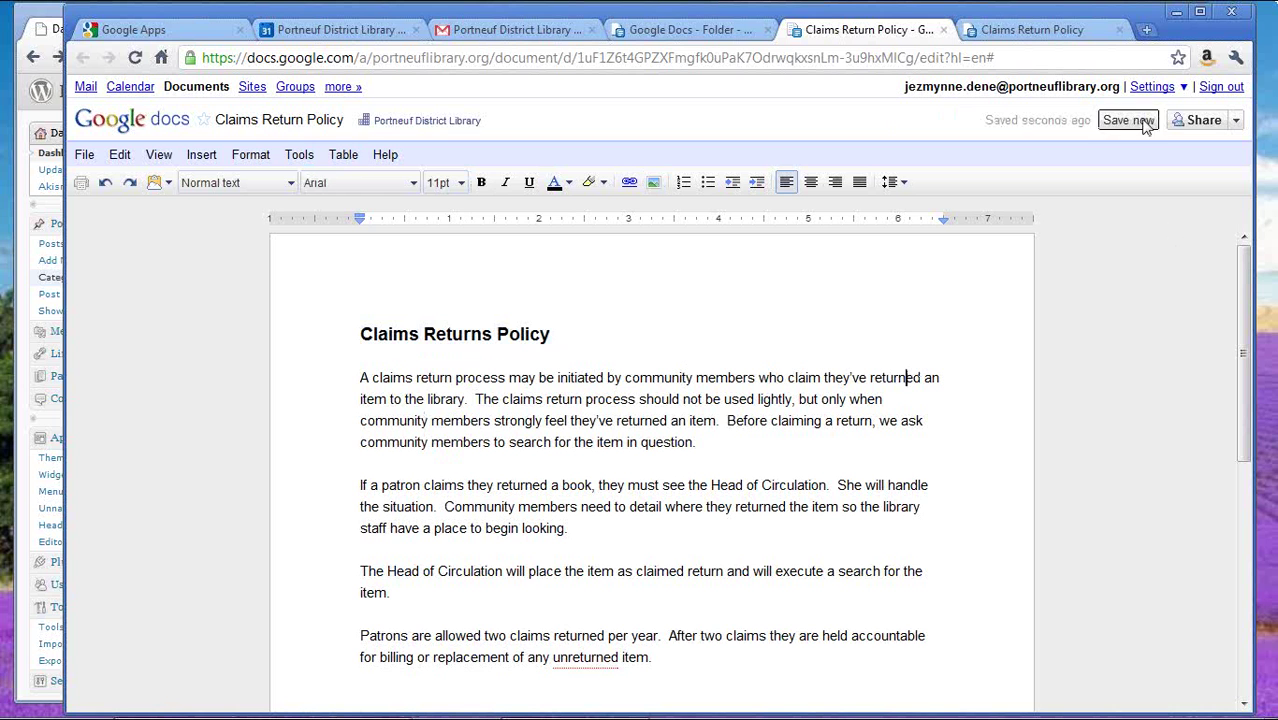
# - Reload the published policy page and check how its Claims Returns Policy heading is formatted
pyautogui.click(1065, 38)
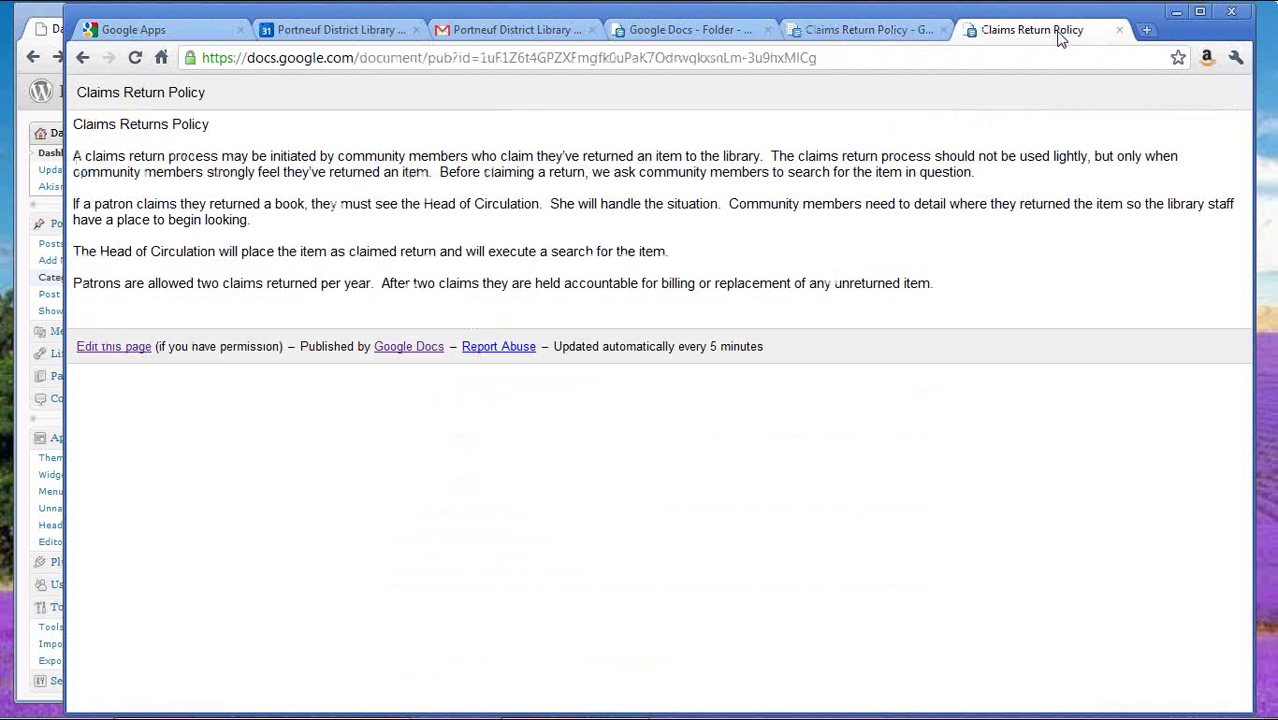
pyautogui.click(138, 62)
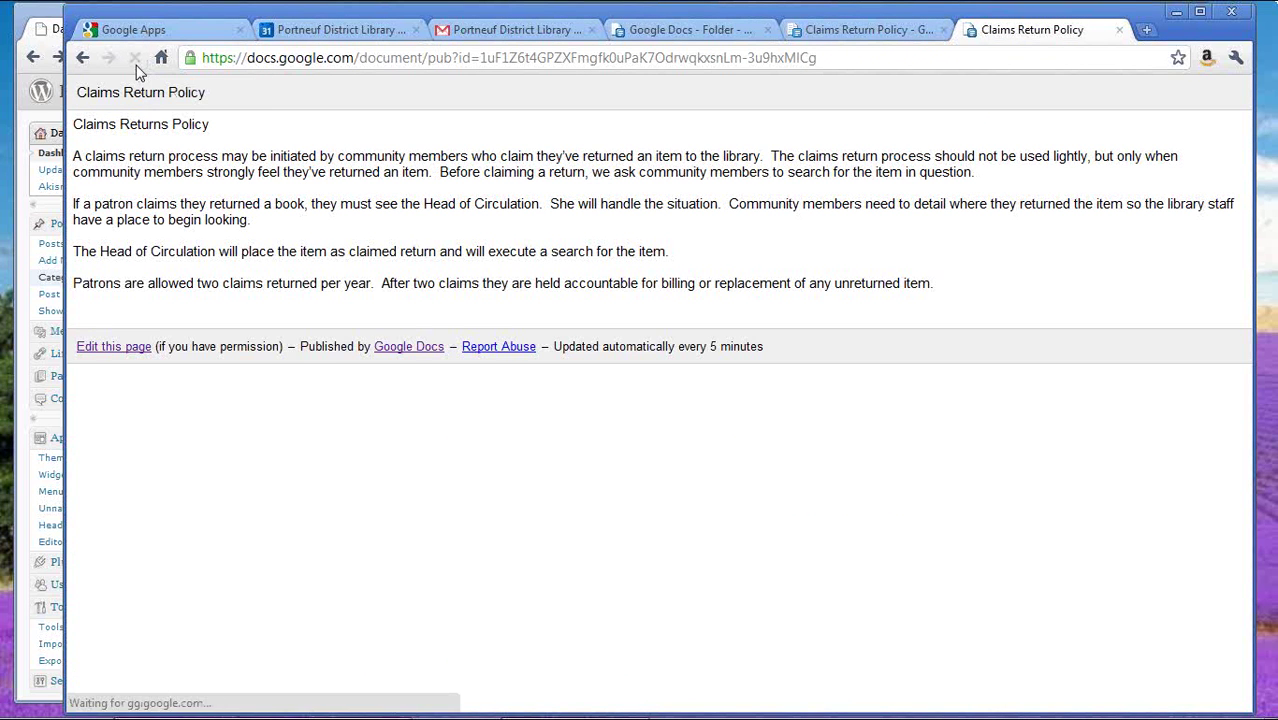
pyautogui.tripleClick(74, 128)
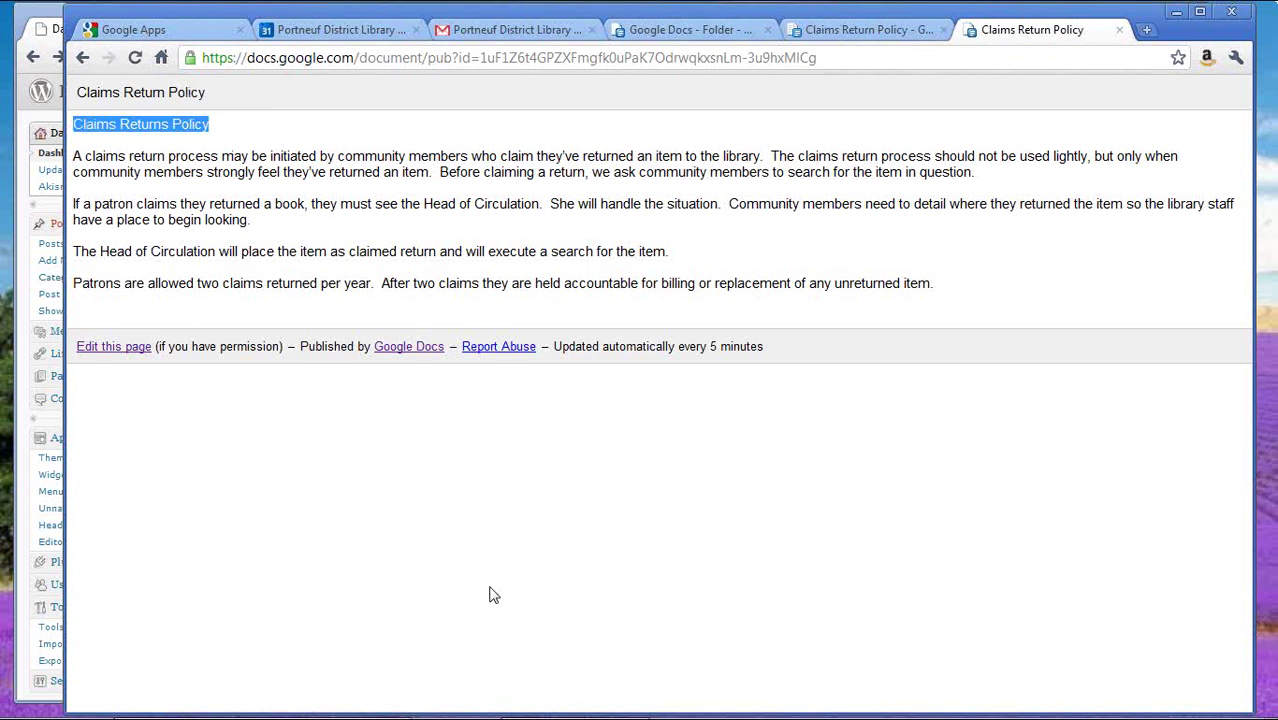
pyautogui.click(135, 57)
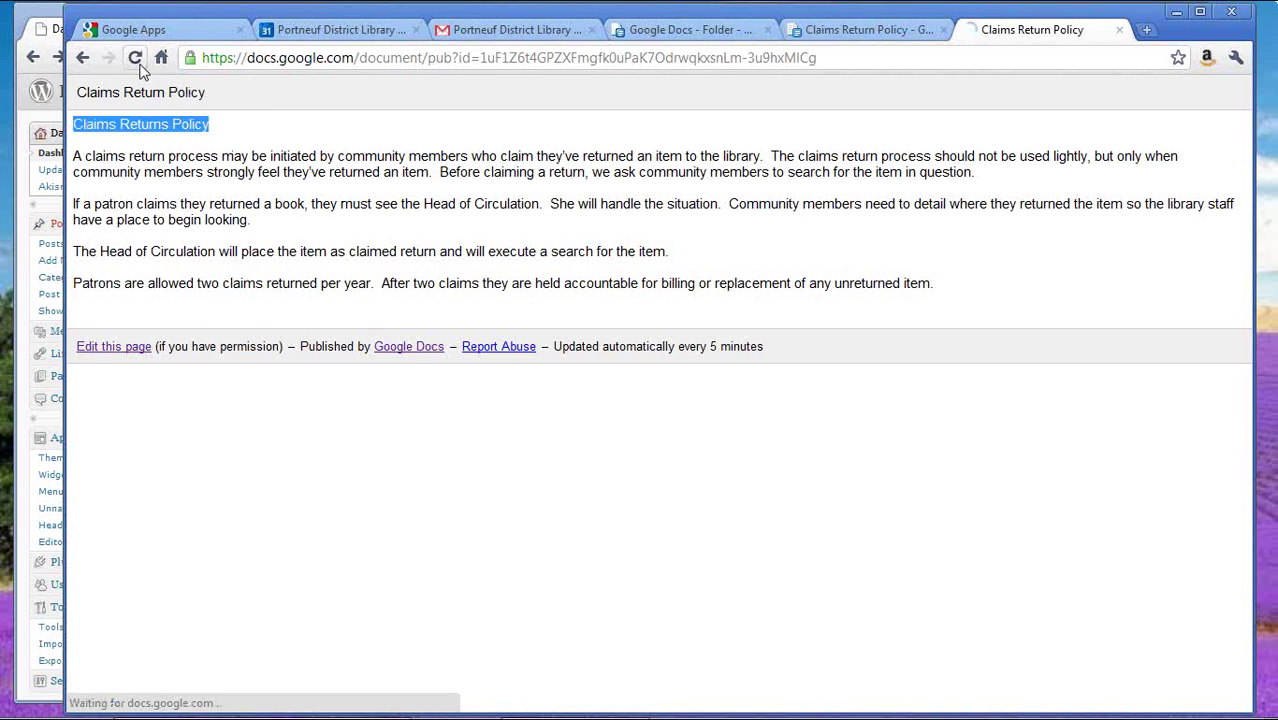
pyautogui.click(930, 57)
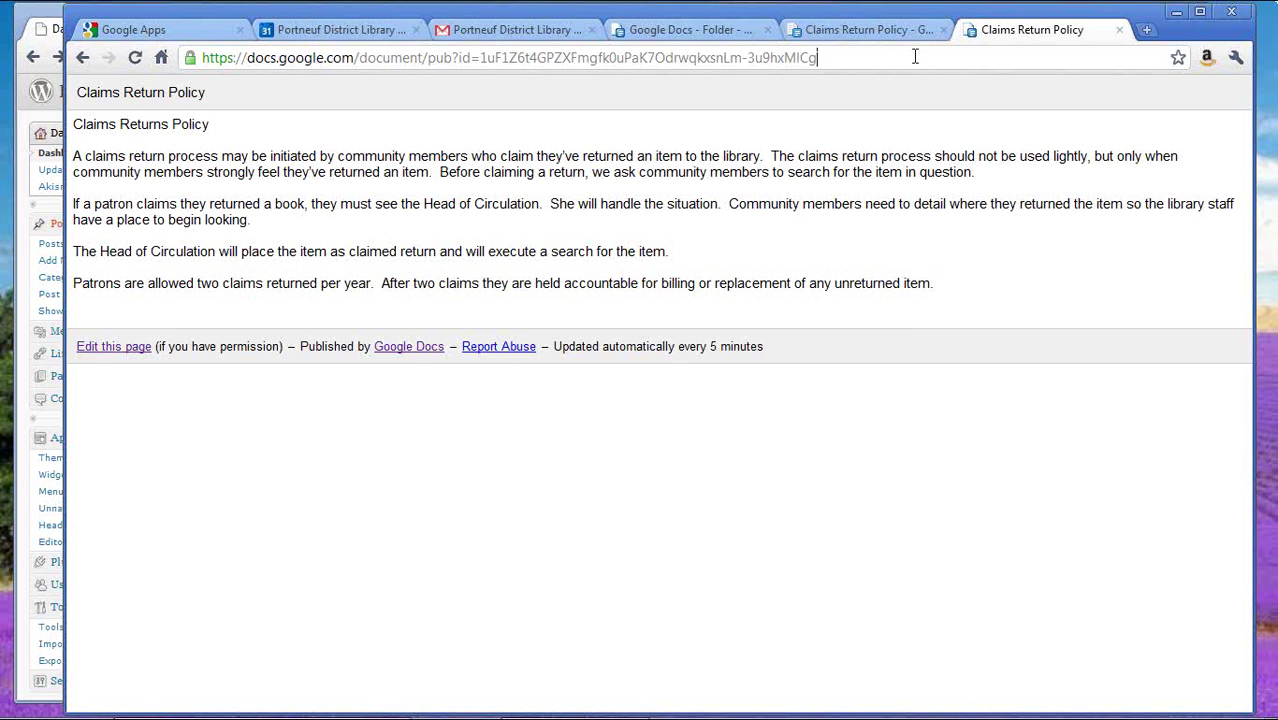
# - Return to the editable policy and look through the document down to its end
pyautogui.click(893, 32)
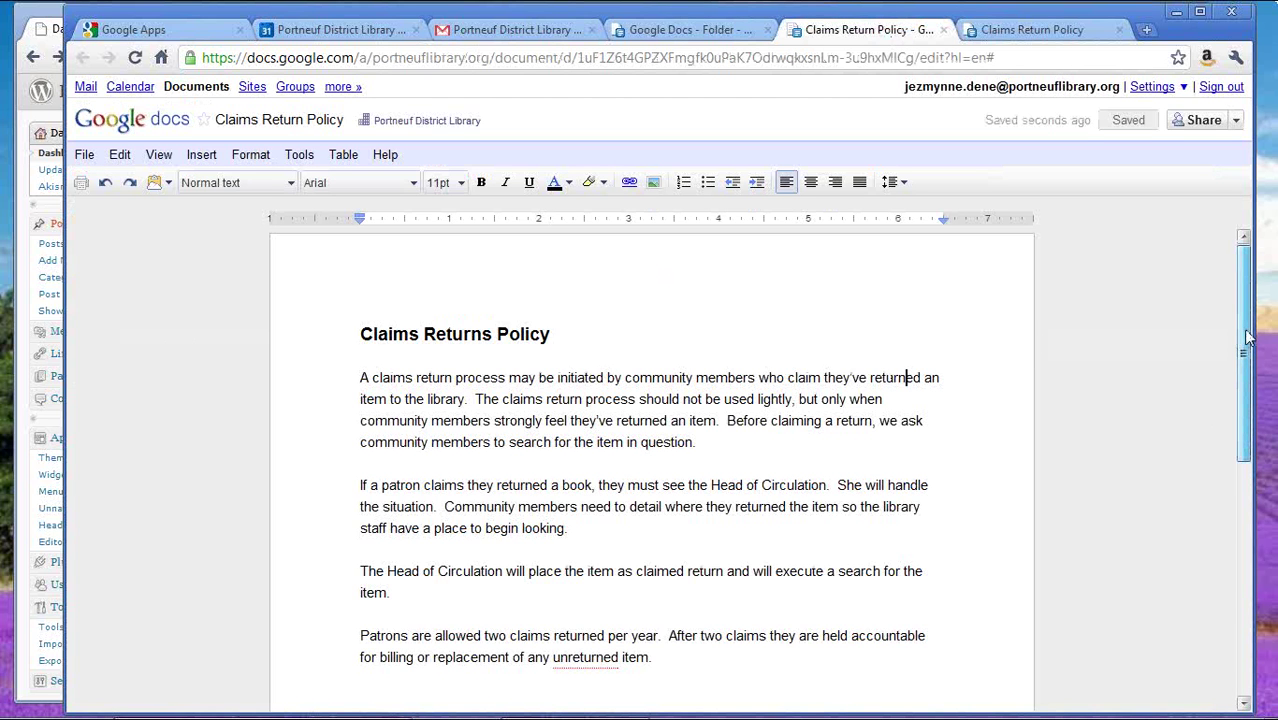
pyautogui.moveTo(1247, 338); pyautogui.dragTo(515, 496)
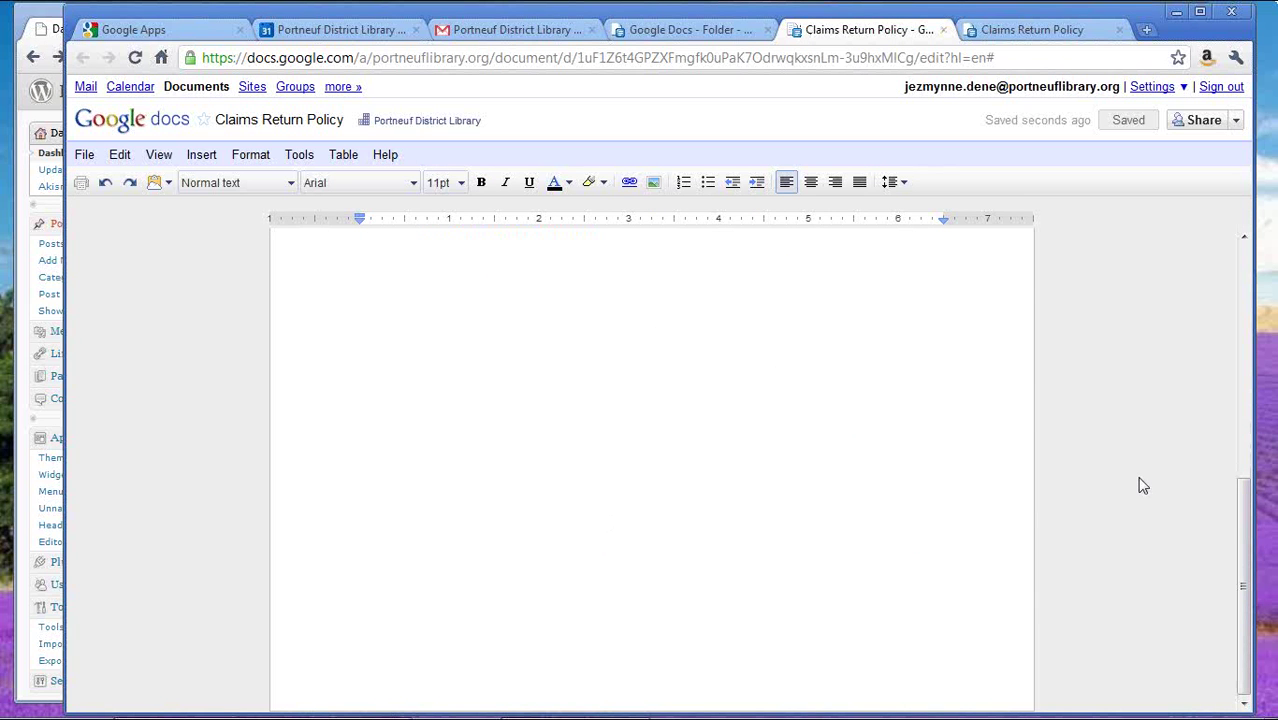
pyautogui.moveTo(1240, 485); pyautogui.dragTo(1236, 381)
# - Minimize the Google Docs window, bring up the library website and view its Events Calendar for January 2011, closing it after viewing
pyautogui.click(1176, 11)
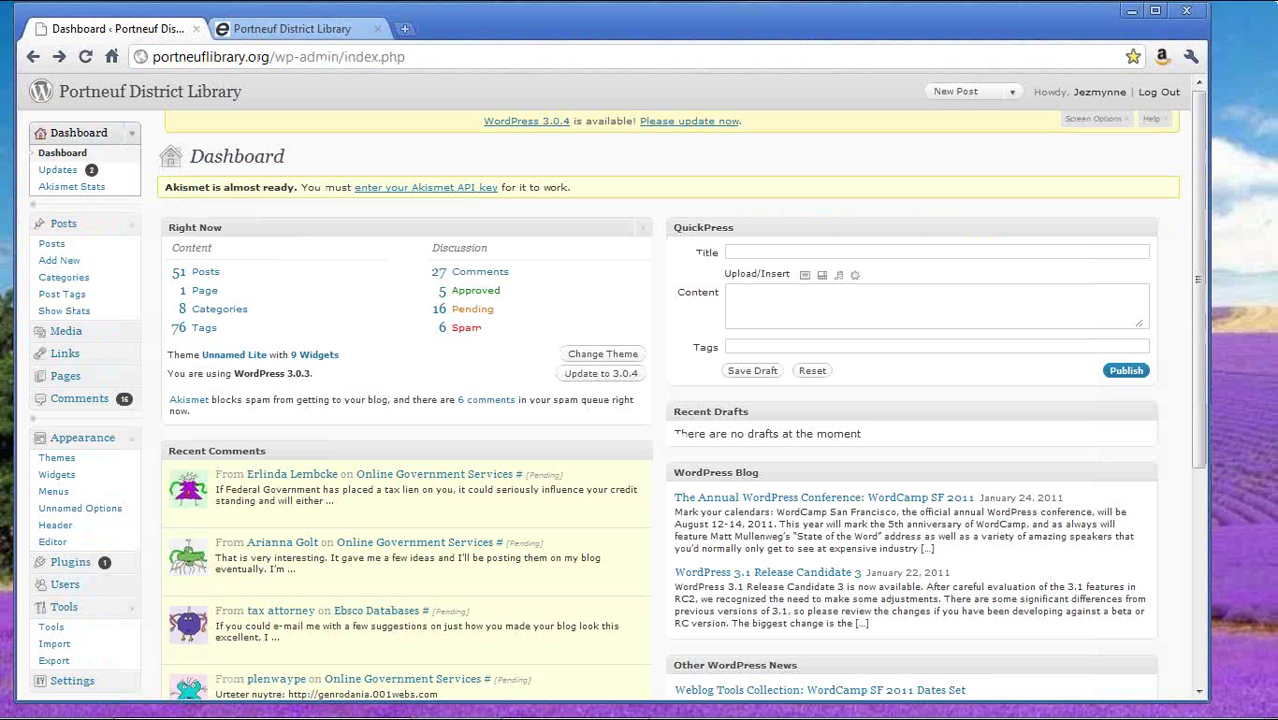
pyautogui.click(290, 28)
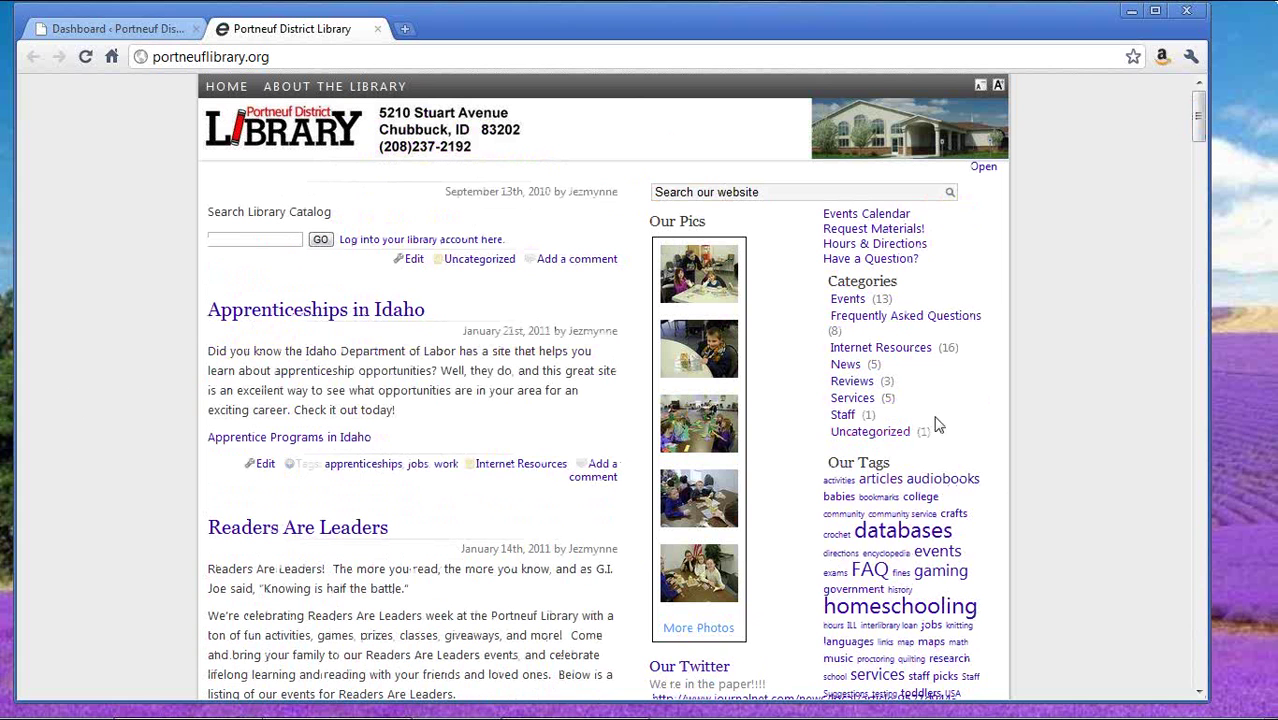
pyautogui.click(857, 215)
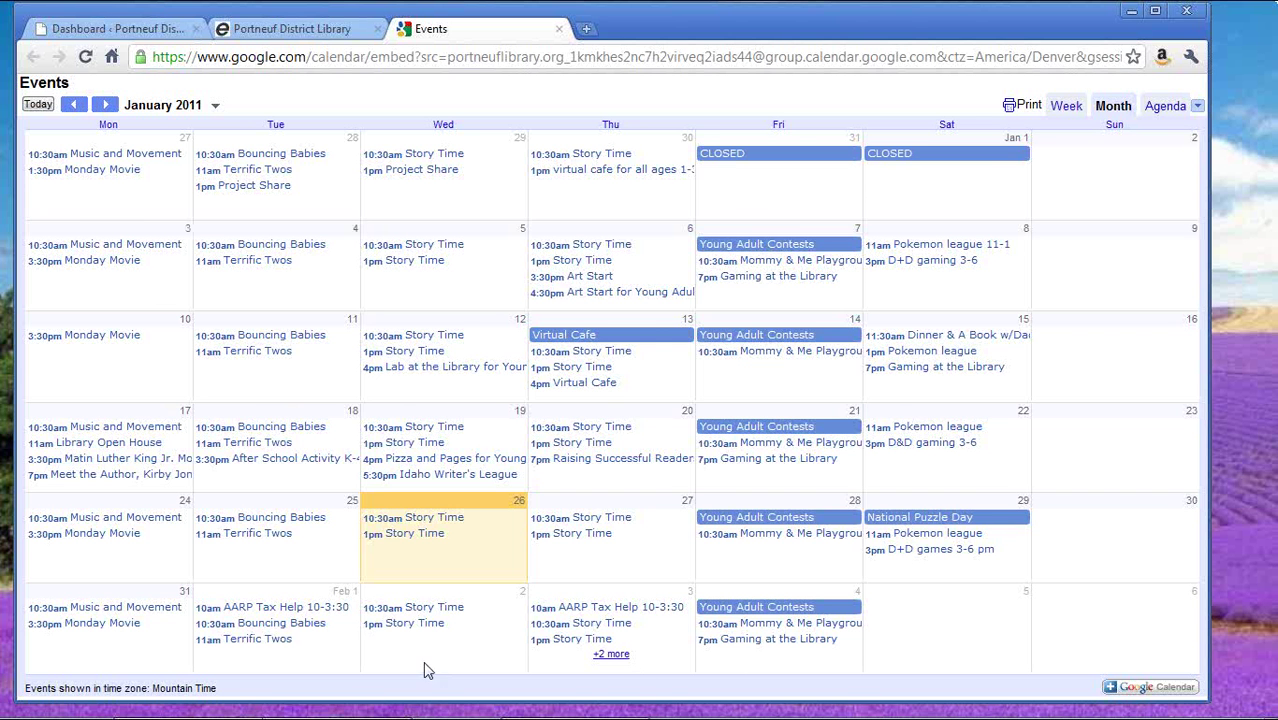
pyautogui.click(559, 28)
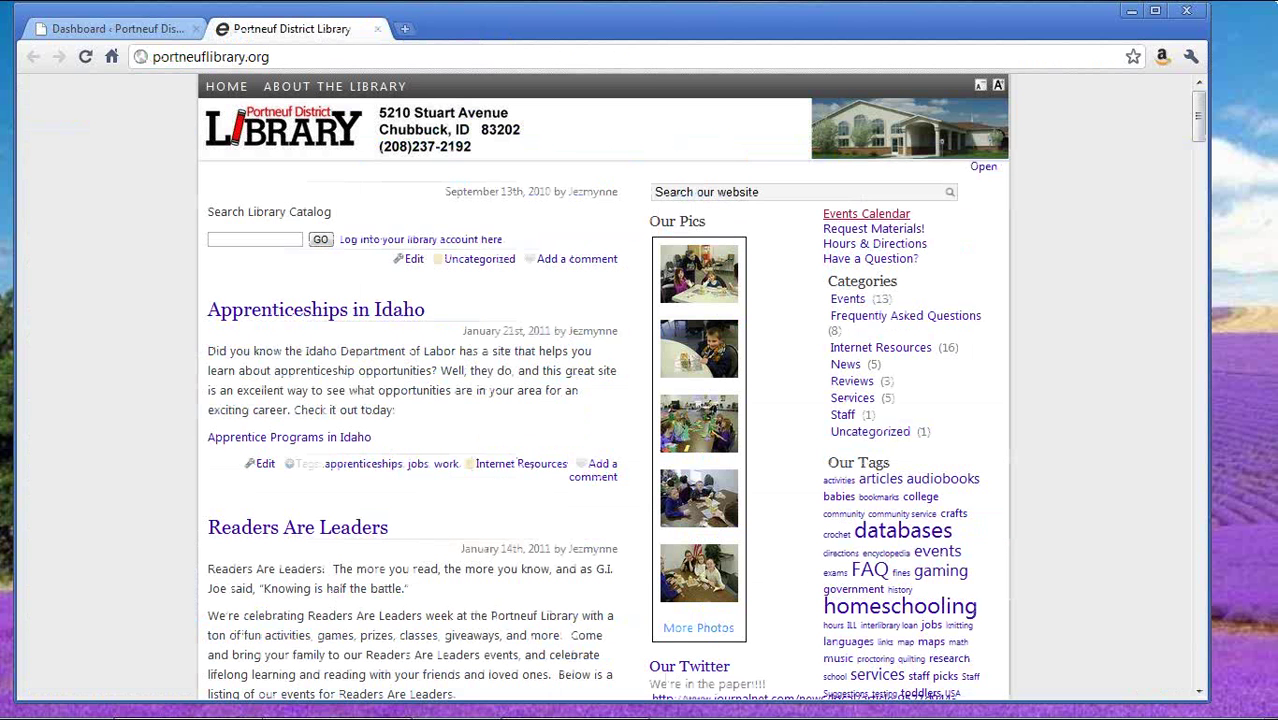
# - Reopen the website's Events Calendar, examine the Pokemon league and D+D games event details, and close the calendar
pyautogui.click(903, 219)
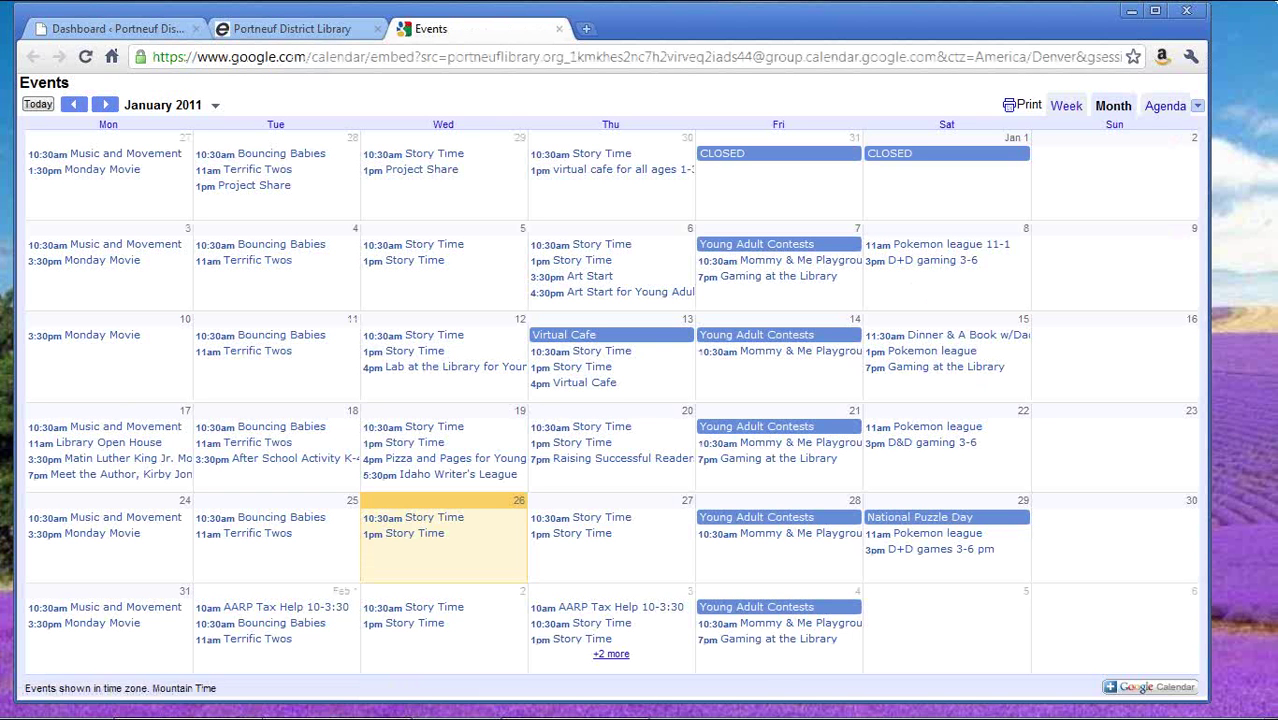
pyautogui.click(925, 355)
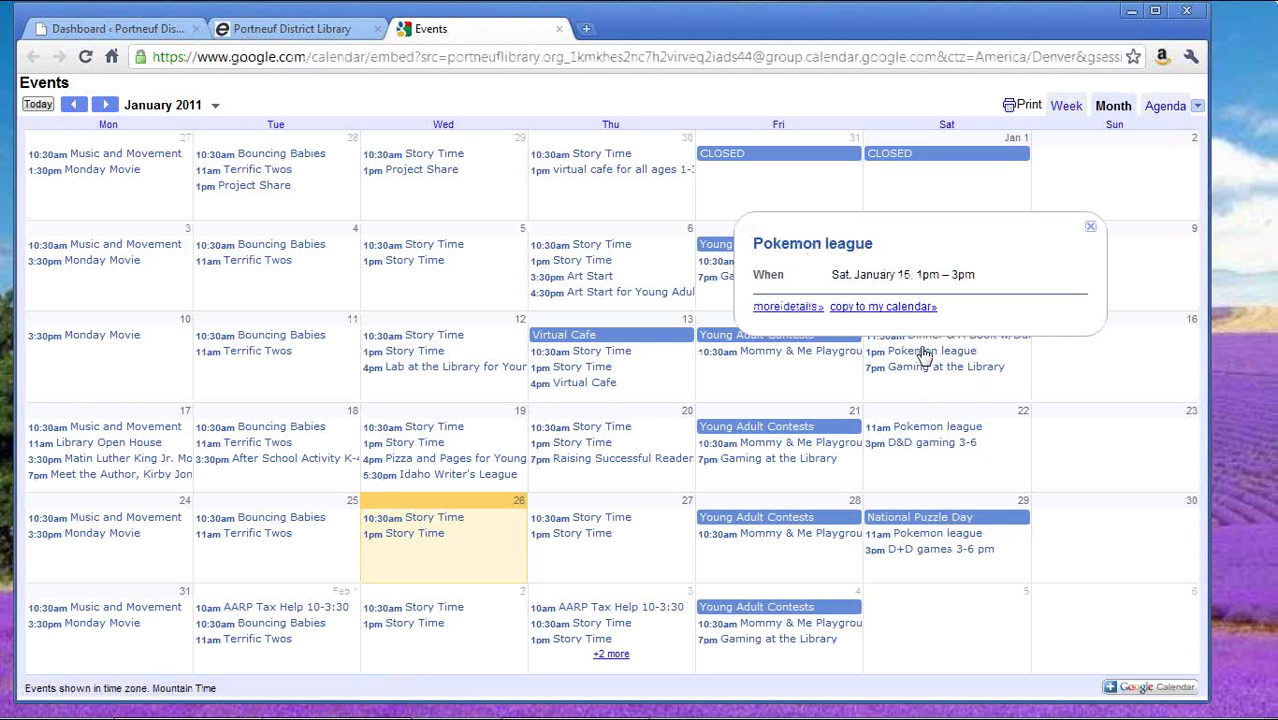
pyautogui.click(947, 540)
pyautogui.click(947, 540)
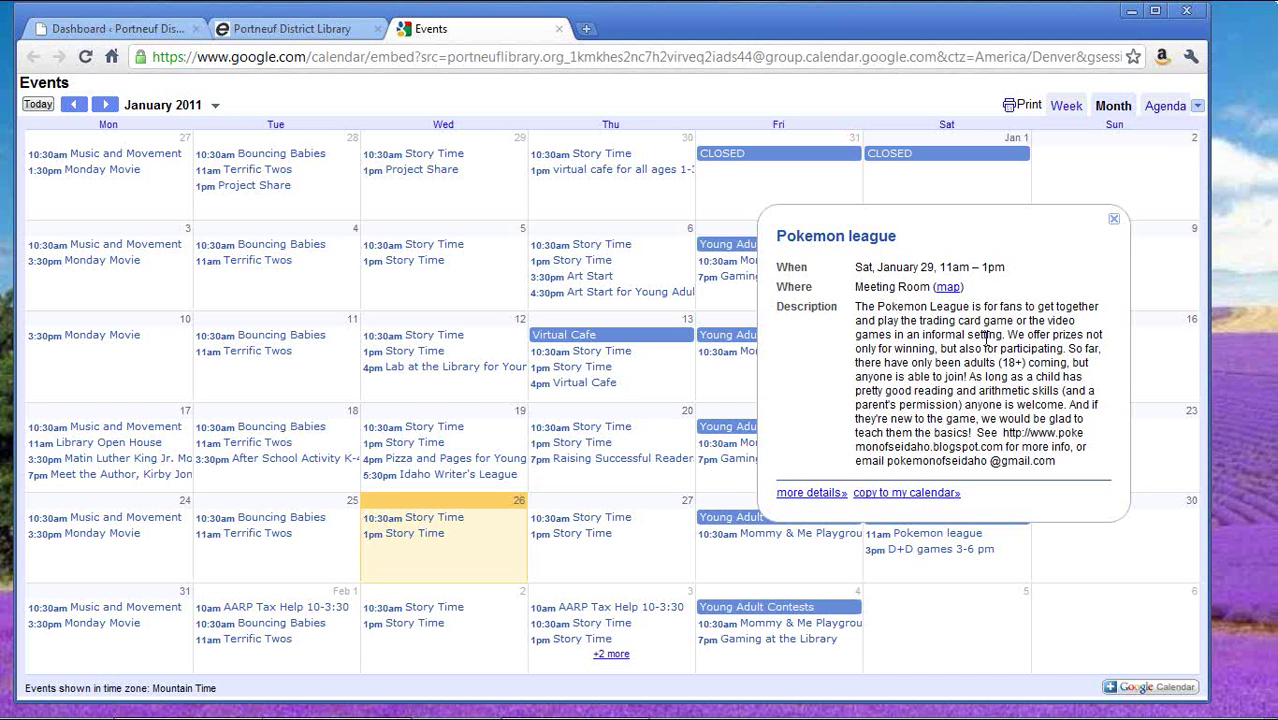
pyautogui.click(1117, 222)
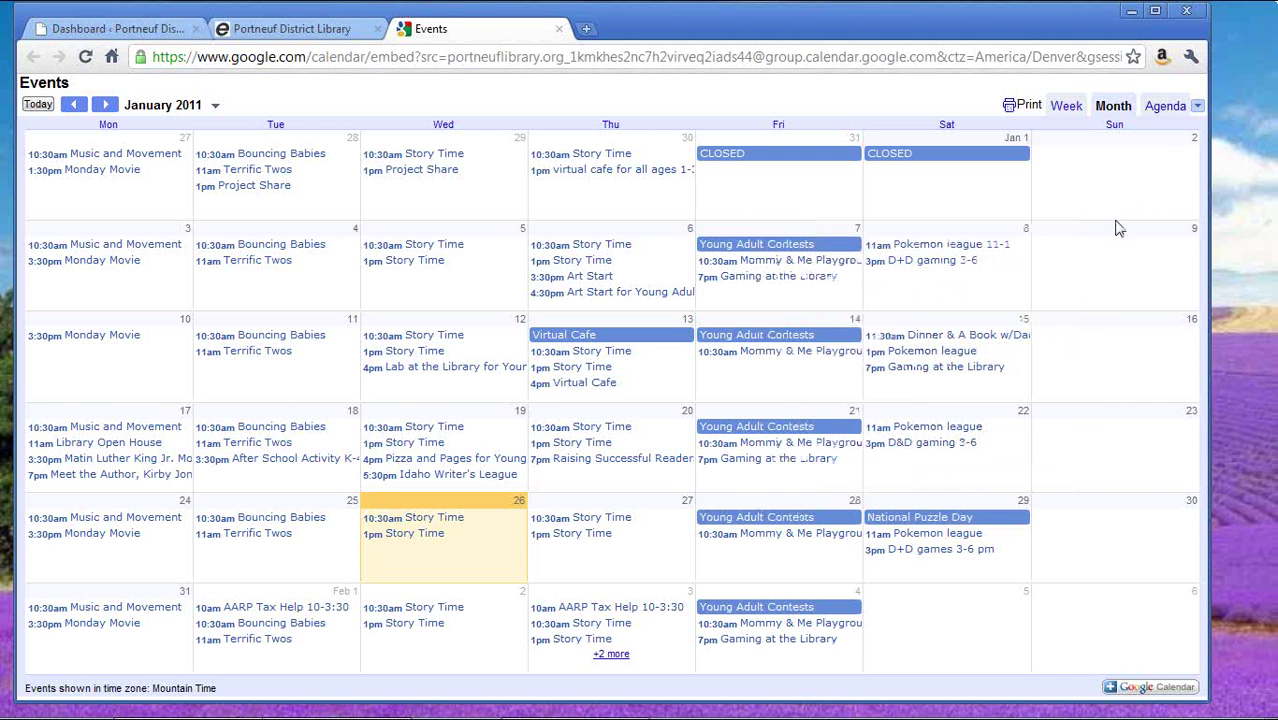
pyautogui.click(960, 551)
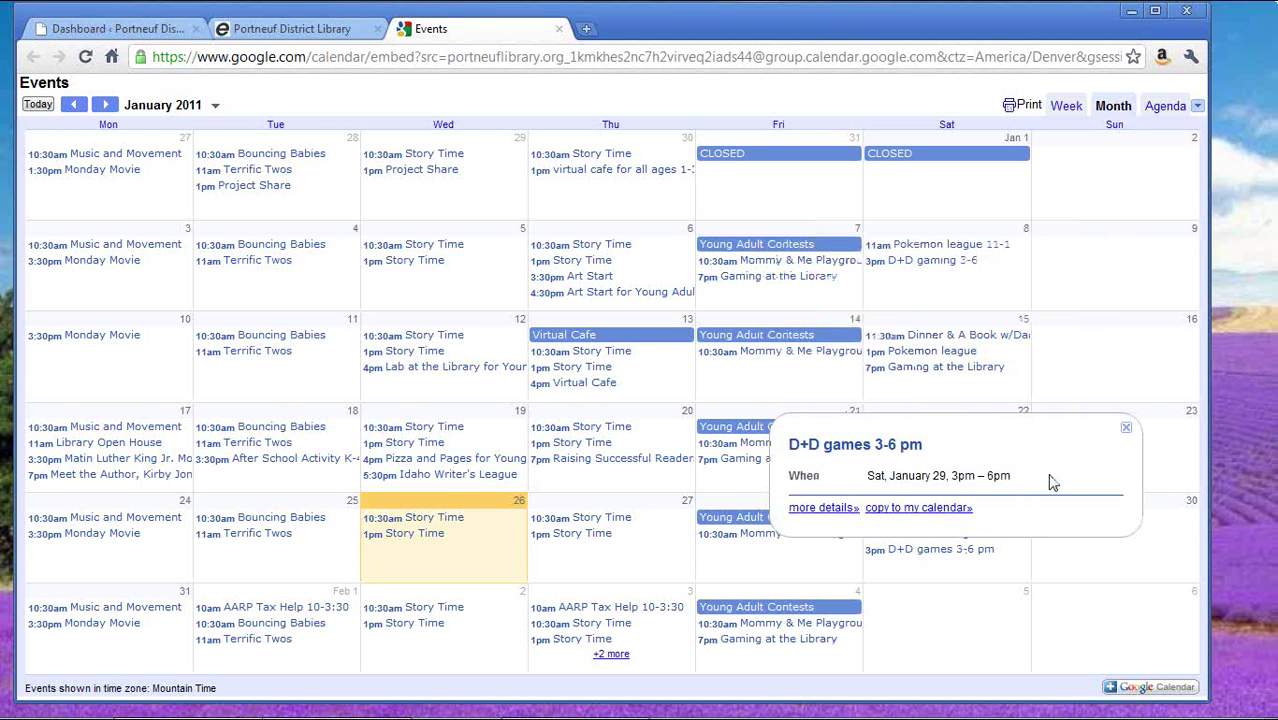
pyautogui.click(1126, 428)
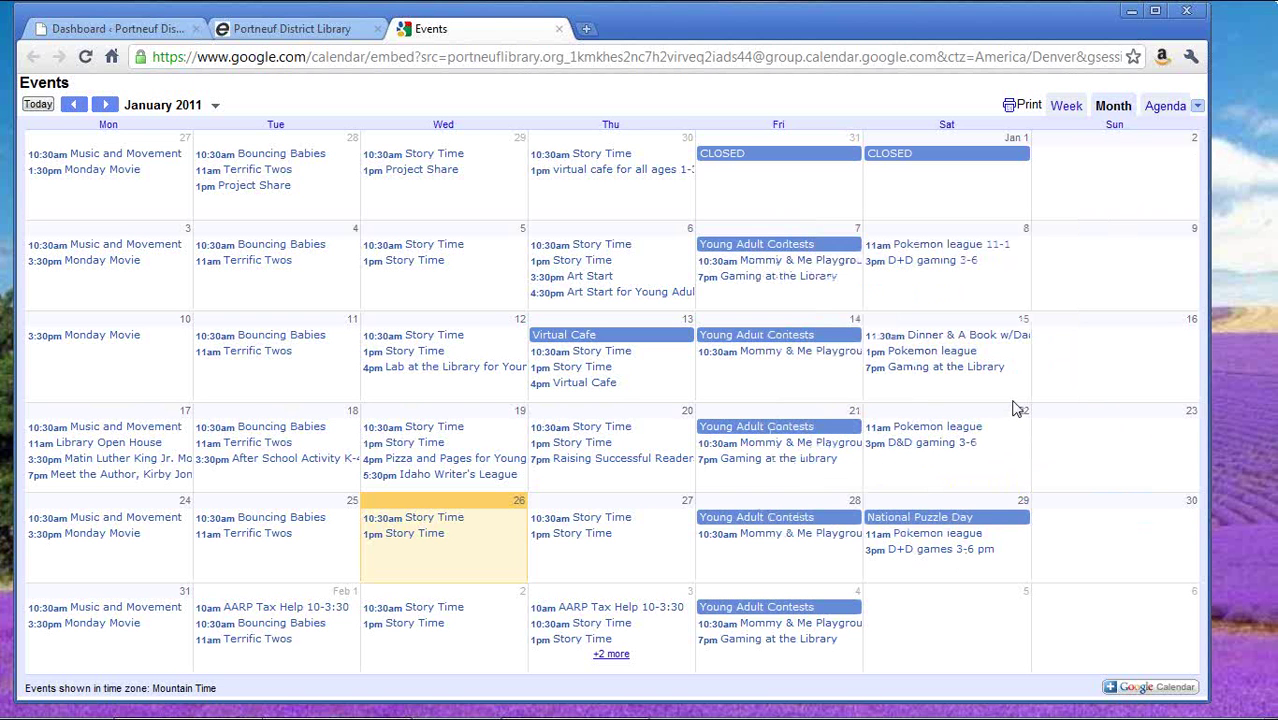
pyautogui.click(559, 29)
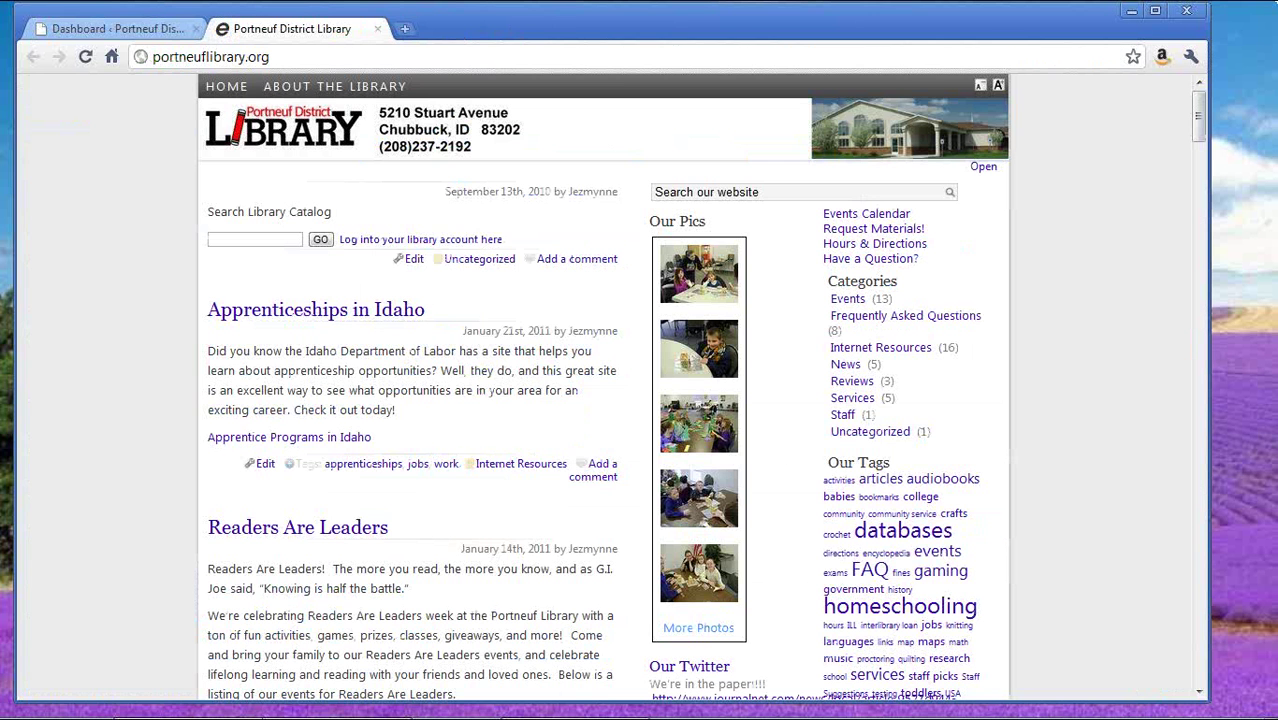
# - Examine the fields of the website's Materials Request Form and Have a Question? form, closing each form after viewing
pyautogui.click(875, 231)
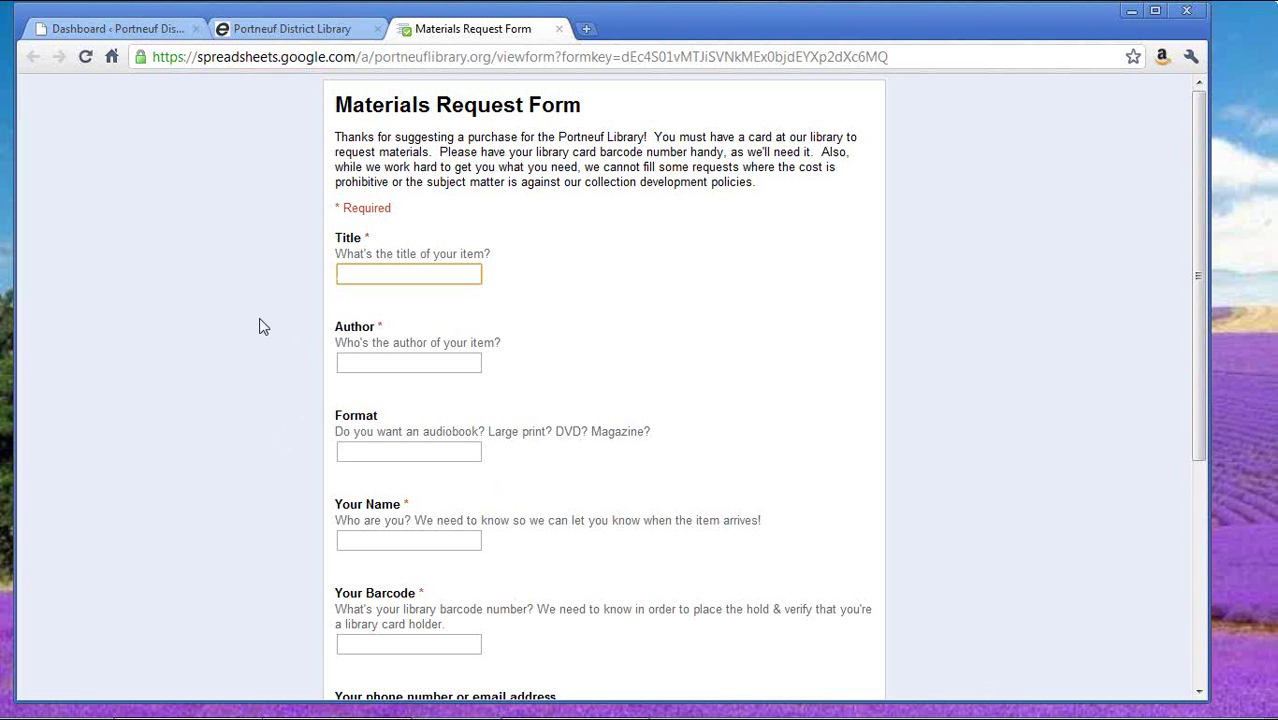
pyautogui.scroll(-2, 259, 327)
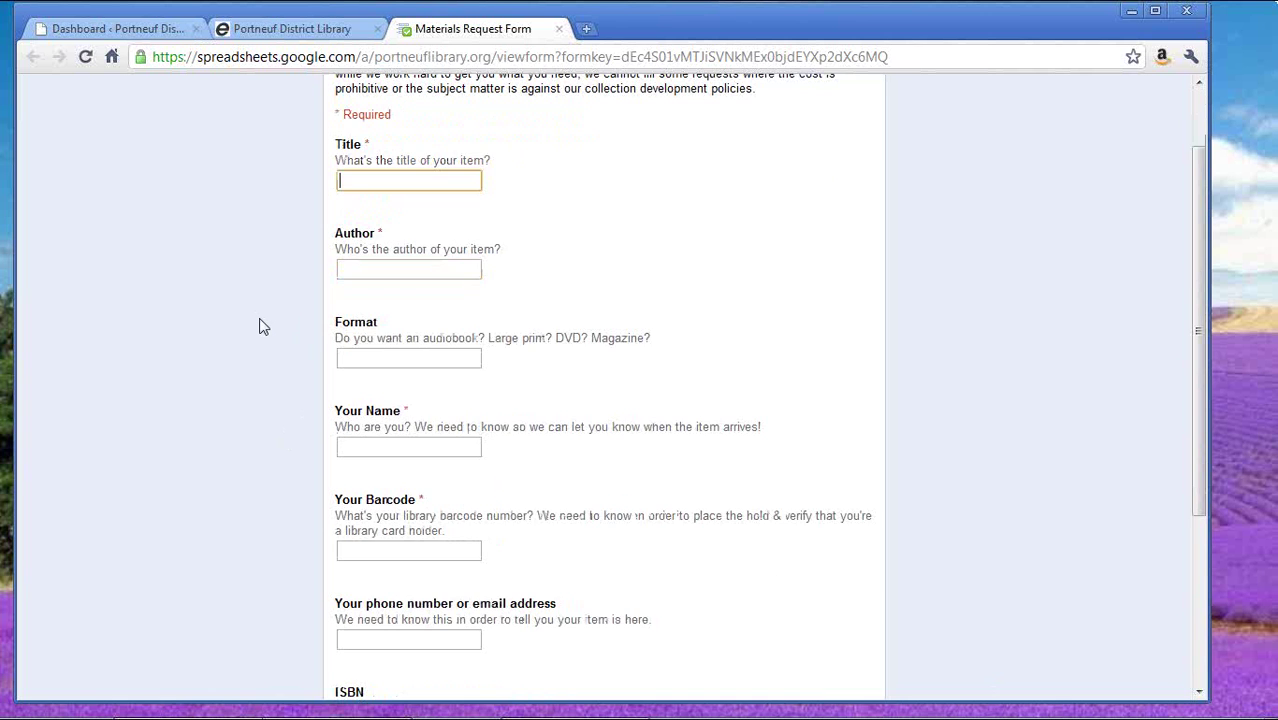
pyautogui.scroll(-6, 259, 327)
pyautogui.scroll(8, 259, 327)
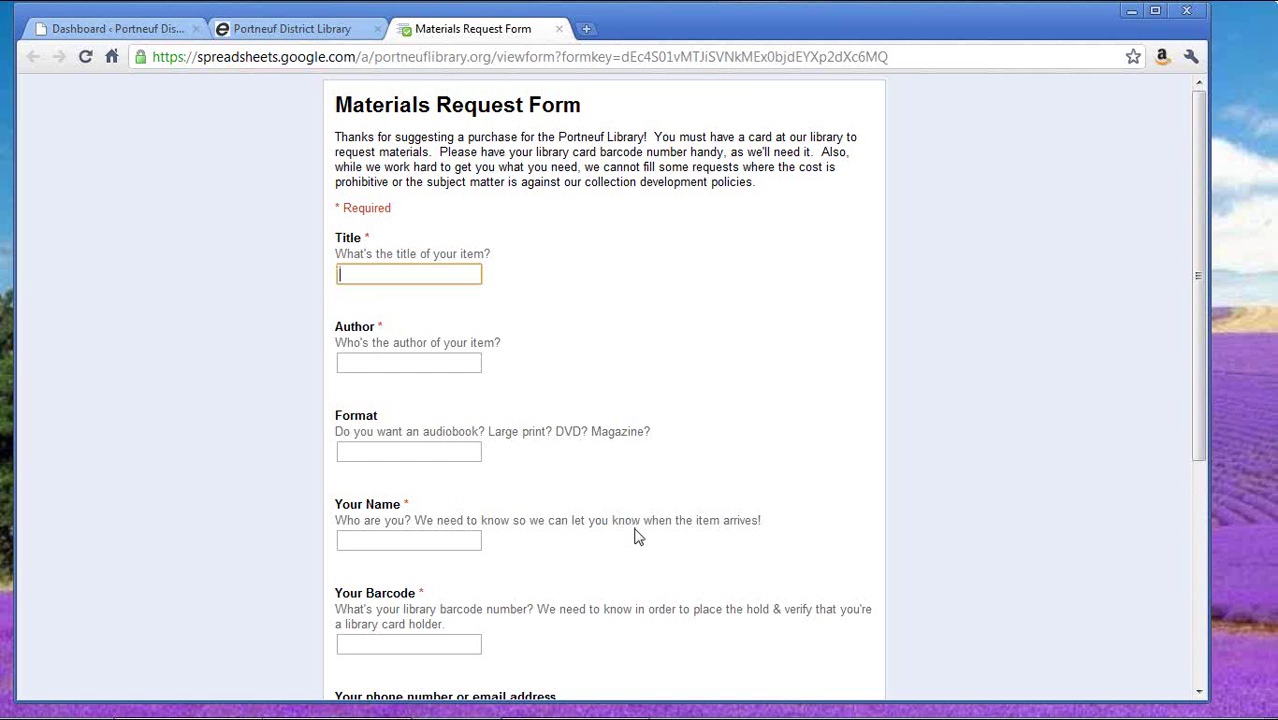
pyautogui.scroll(-1, 632, 534)
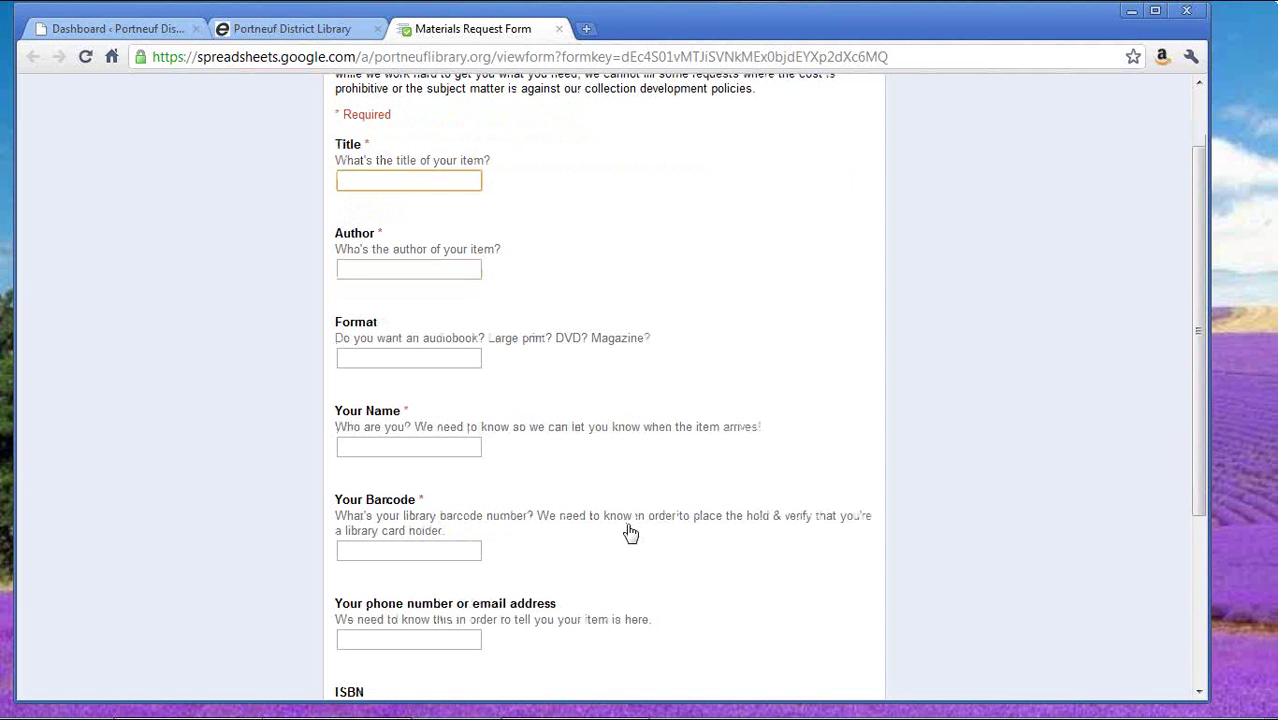
pyautogui.scroll(-1, 630, 534)
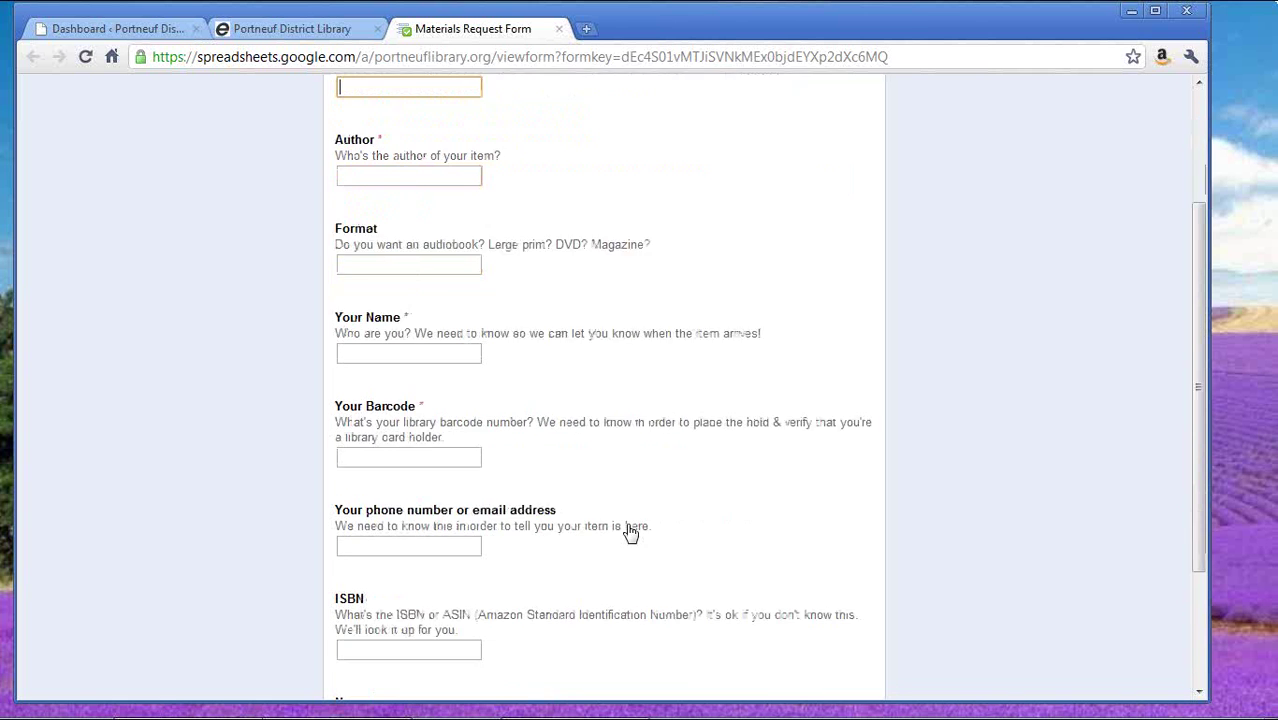
pyautogui.scroll(2, 628, 528)
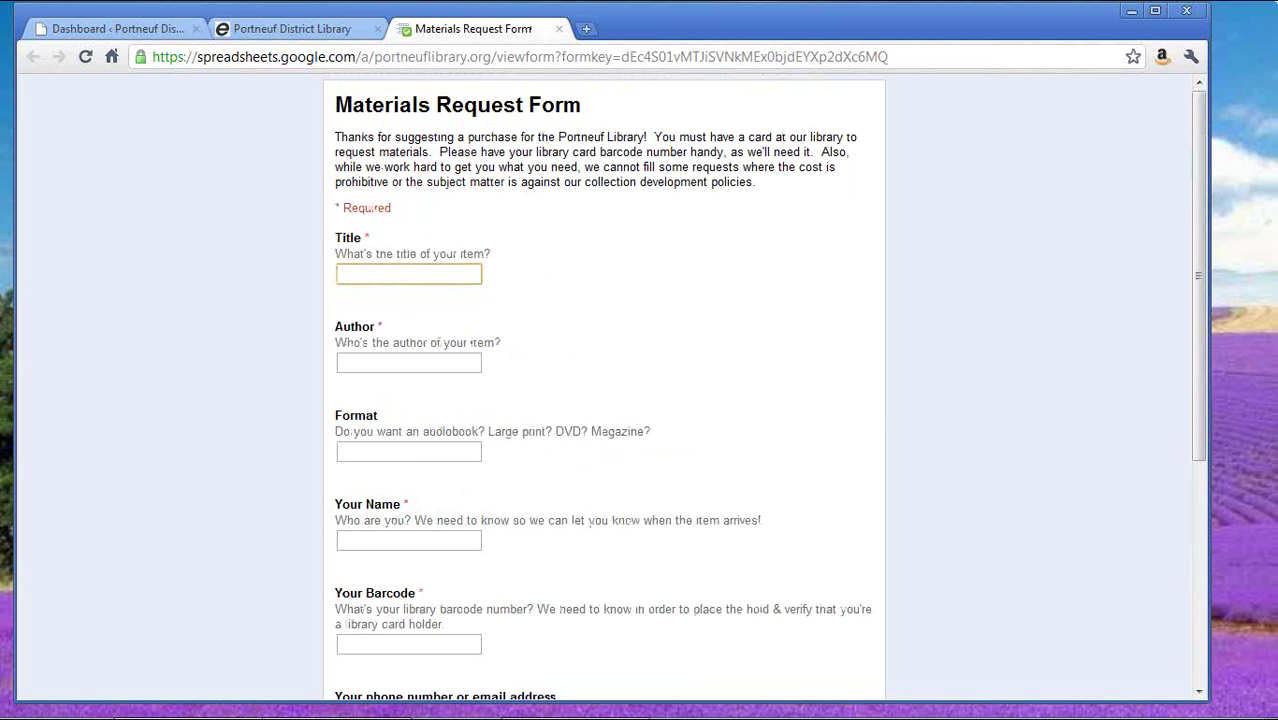
pyautogui.click(560, 32)
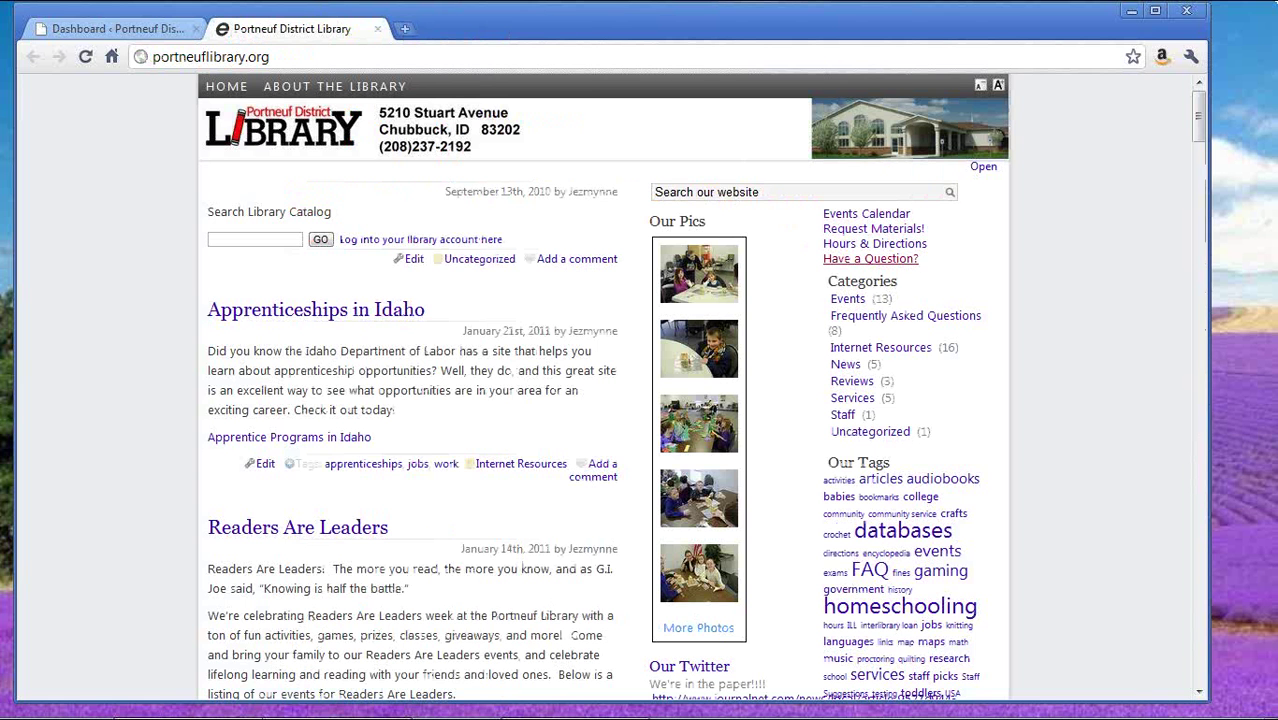
pyautogui.click(899, 258)
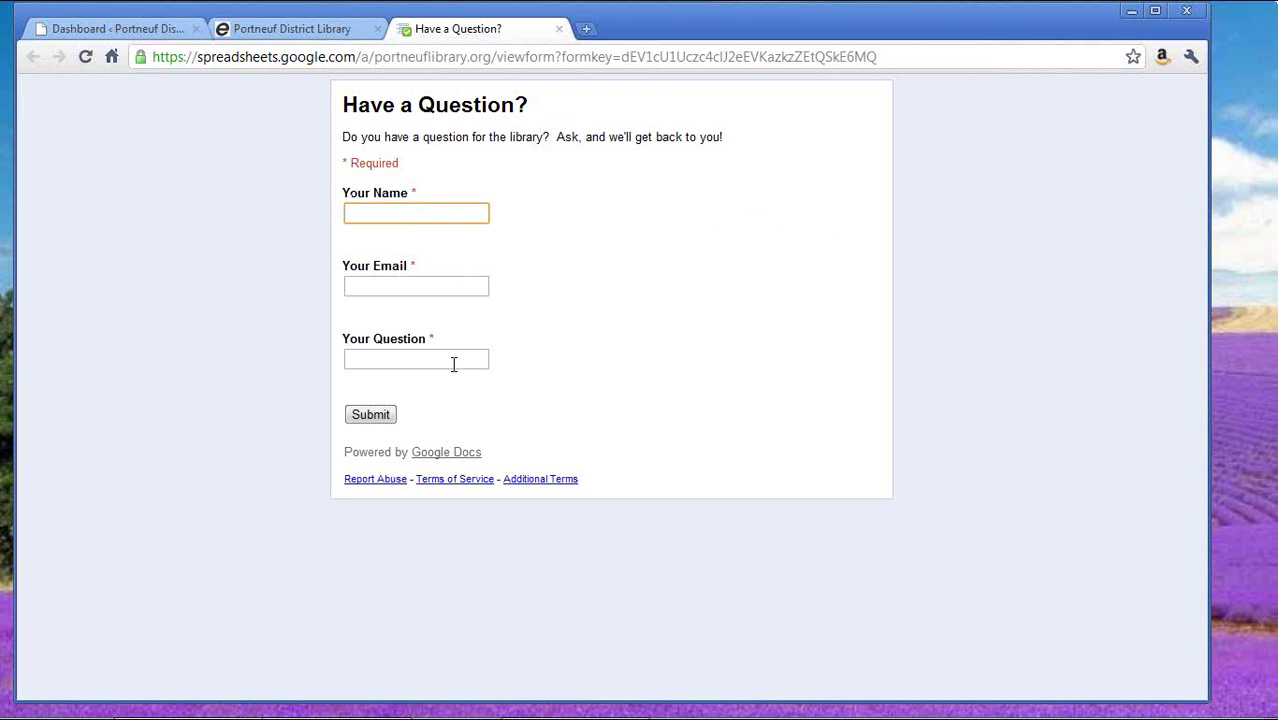
pyautogui.click(558, 29)
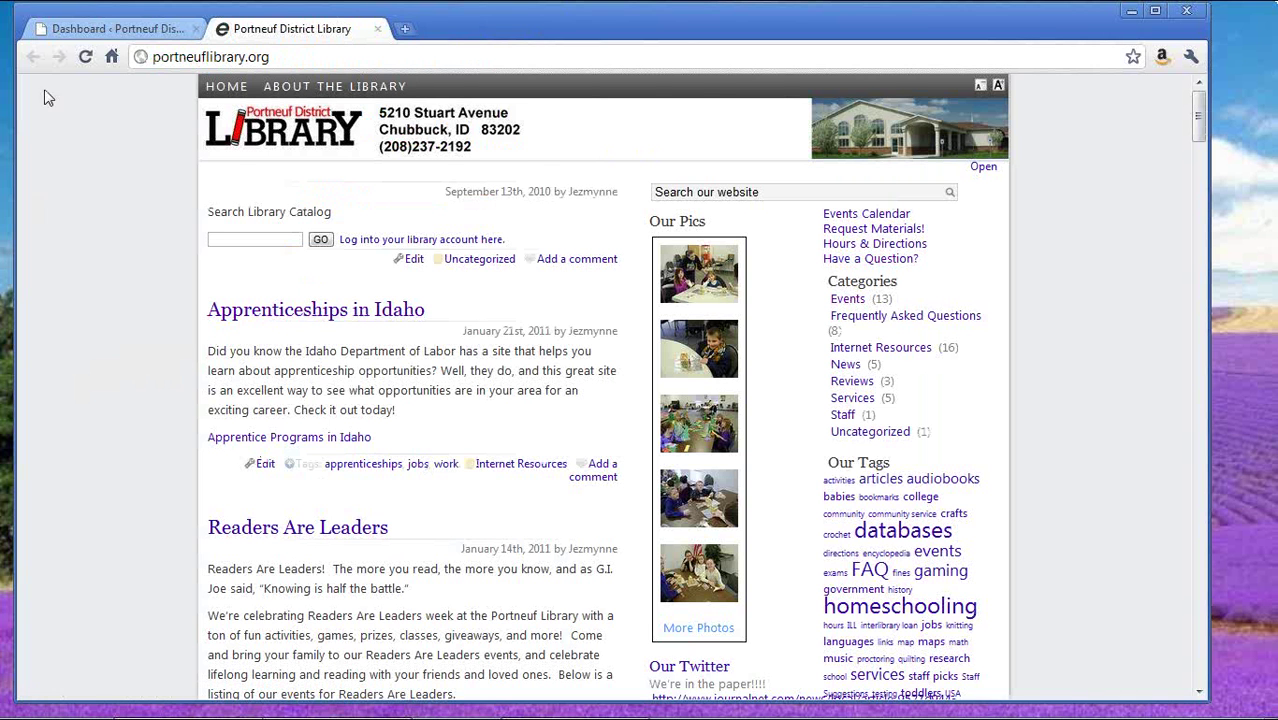
# - Return to the WordPress dashboard and view the site's list of pages and its list of posts
pyautogui.click(71, 32)
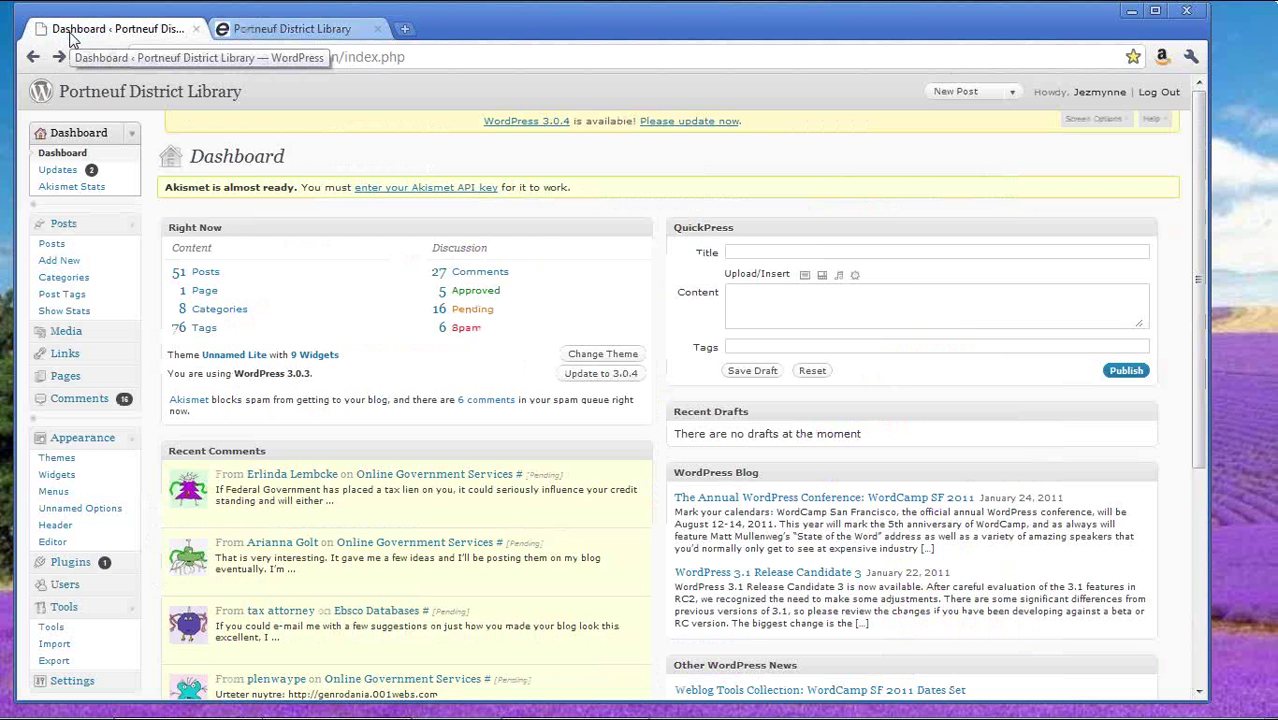
pyautogui.click(206, 291)
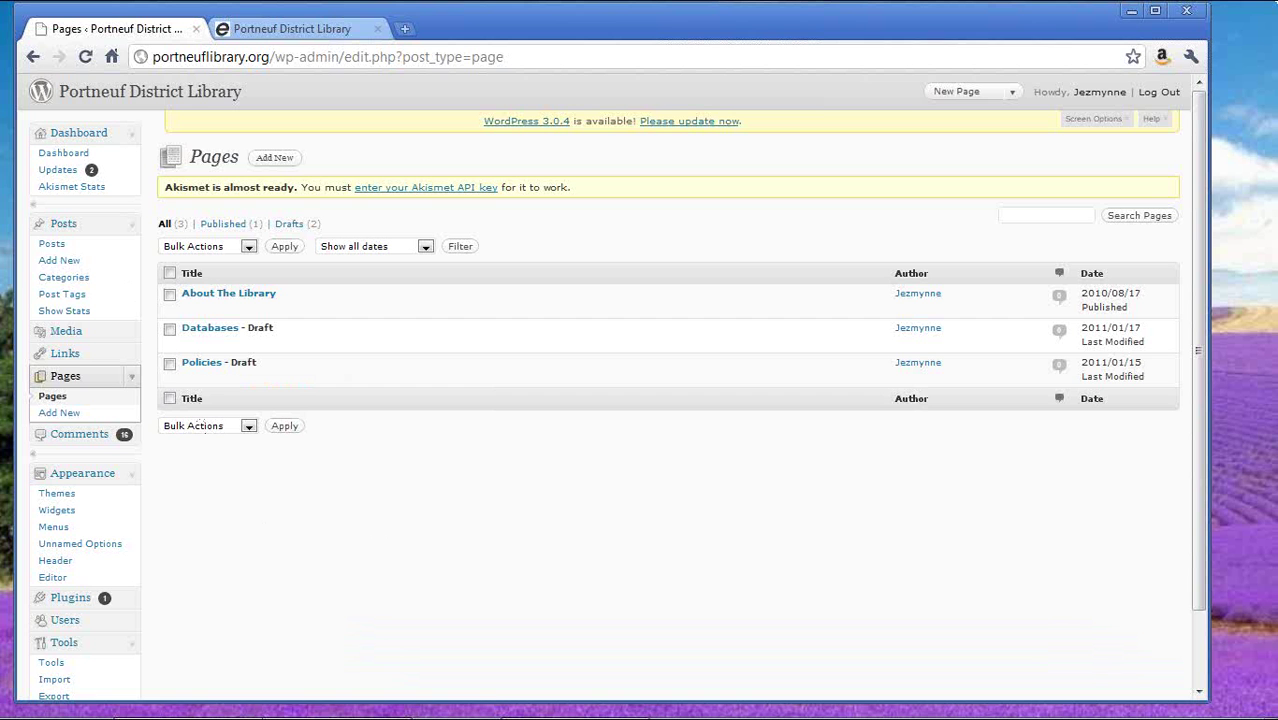
pyautogui.click(52, 244)
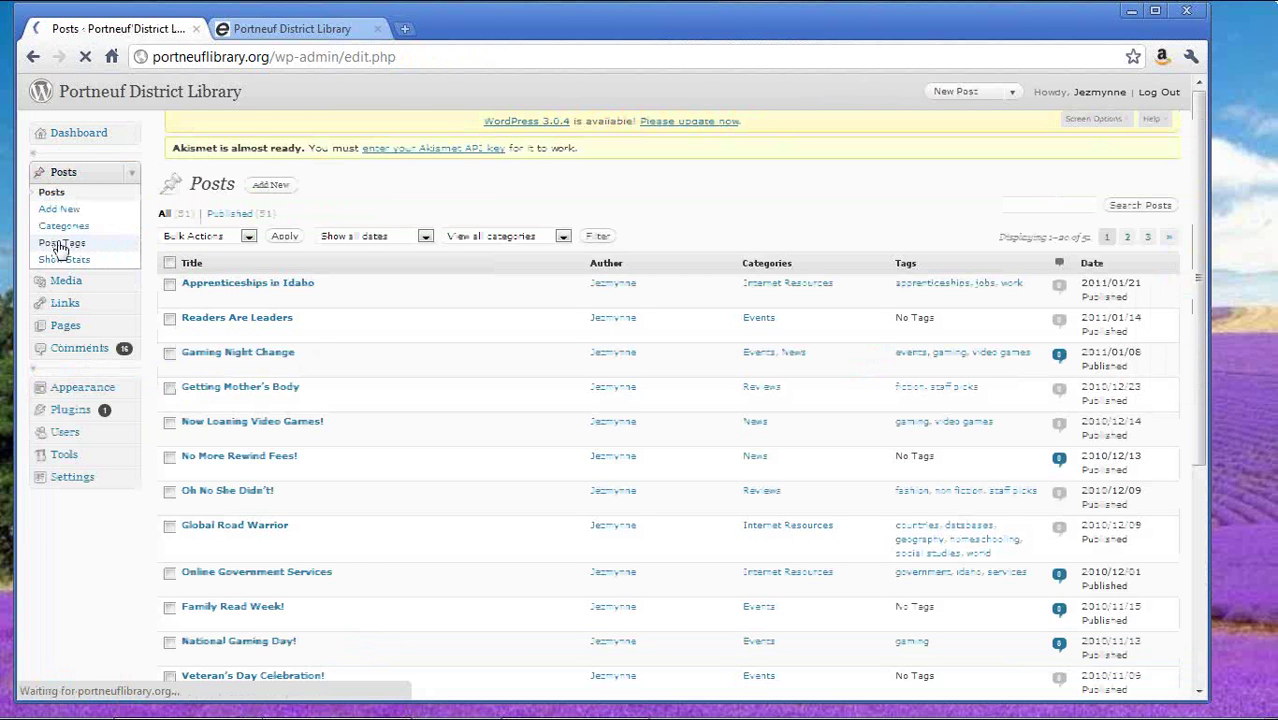
# - Start a new post and view the Add Video upload options, closing them without adding a file
pyautogui.click(57, 260)
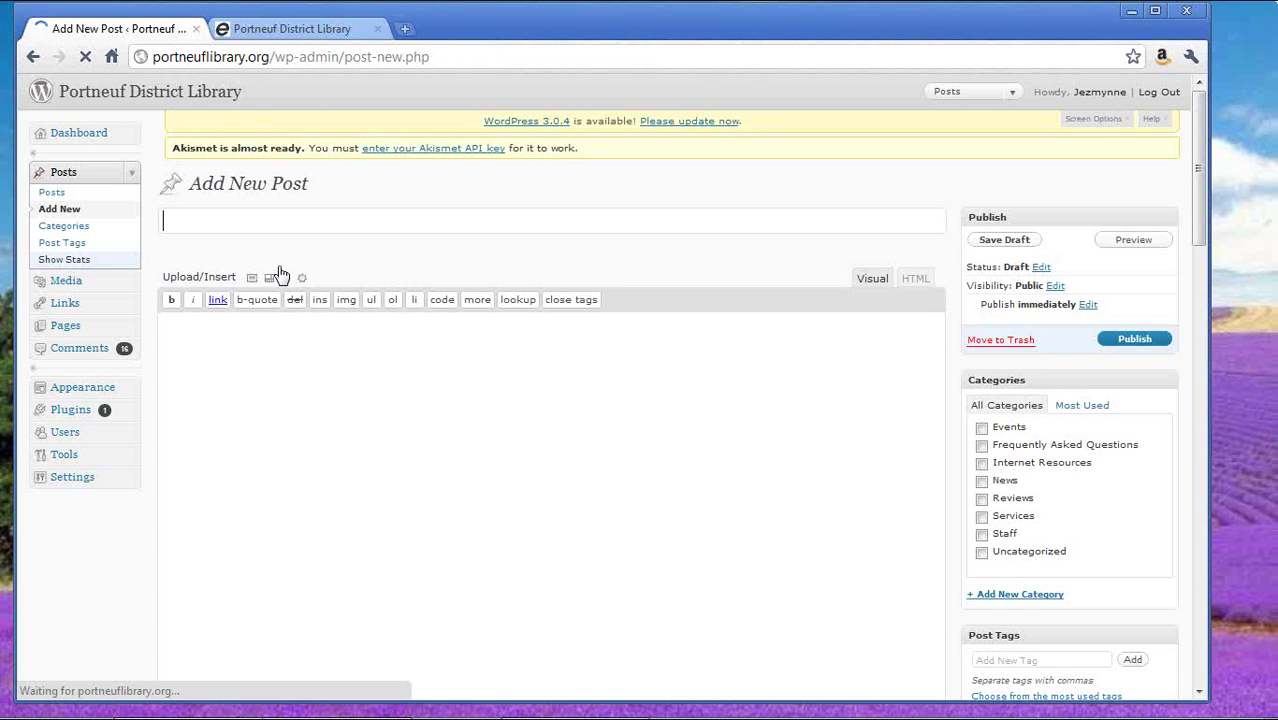
pyautogui.click(269, 375)
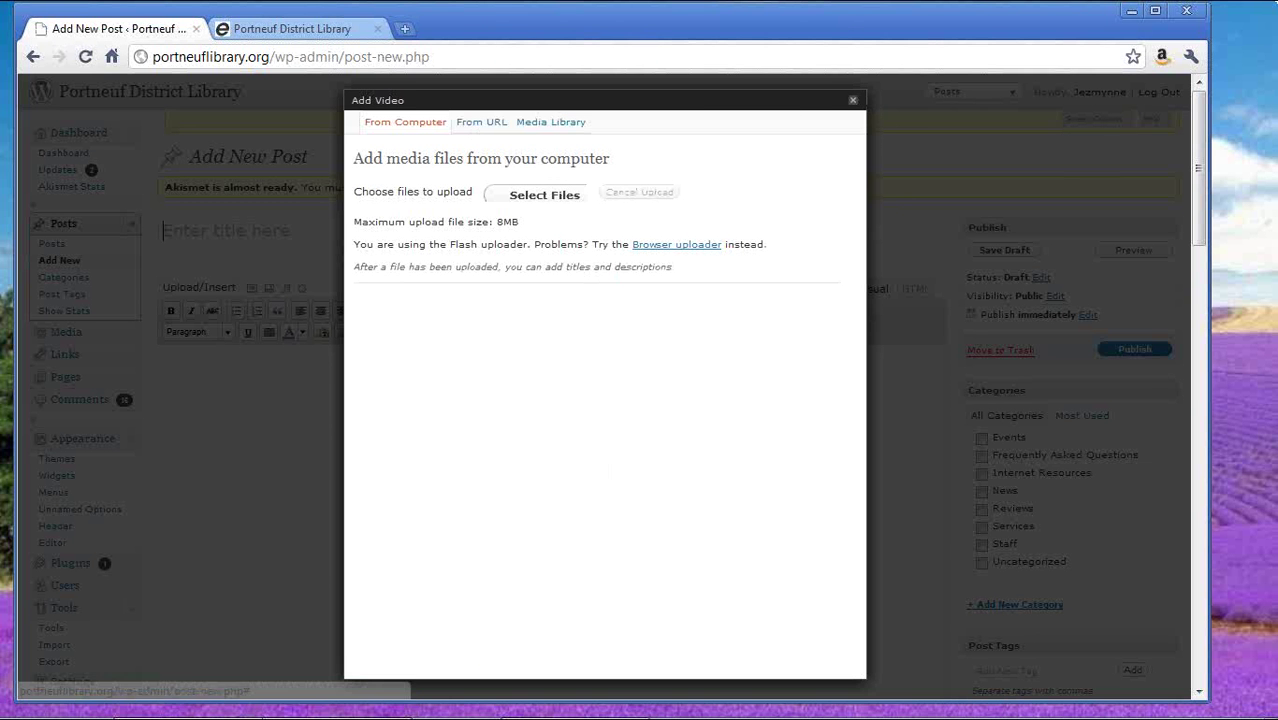
pyautogui.click(853, 100)
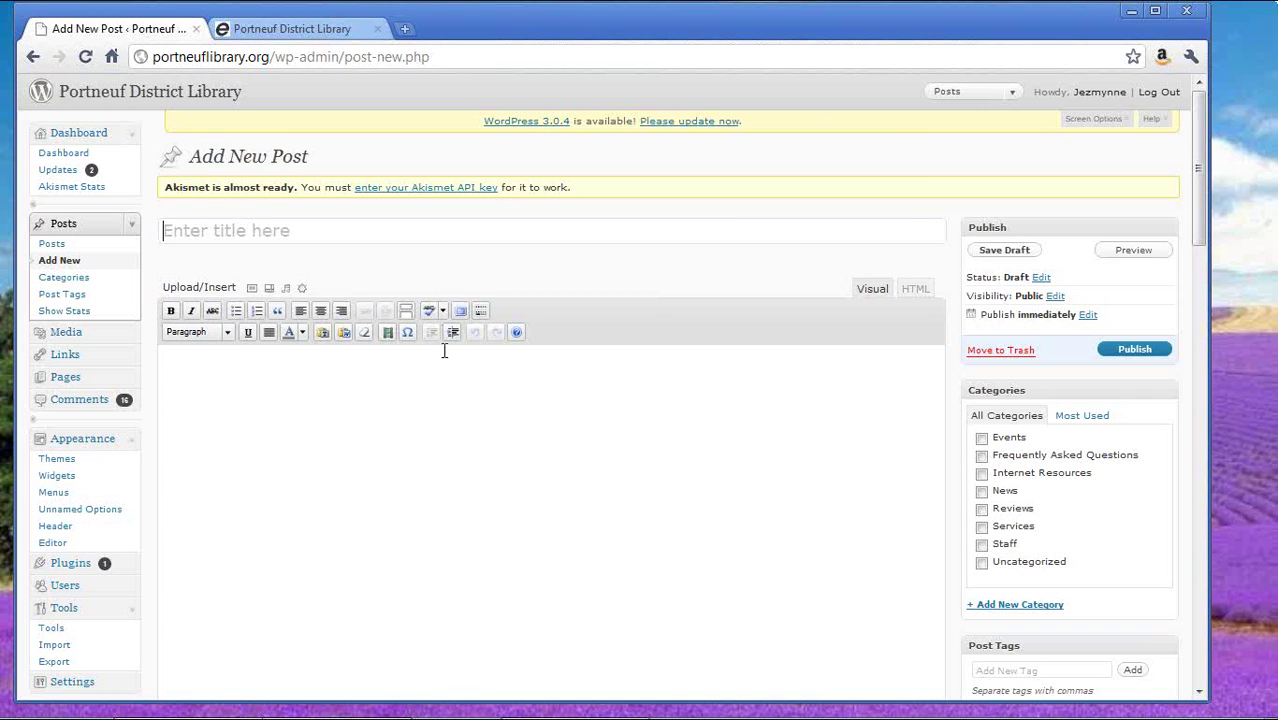
# - View the new post's HTML and Visual editing modes, and look over its category and tag options
pyautogui.click(915, 290)
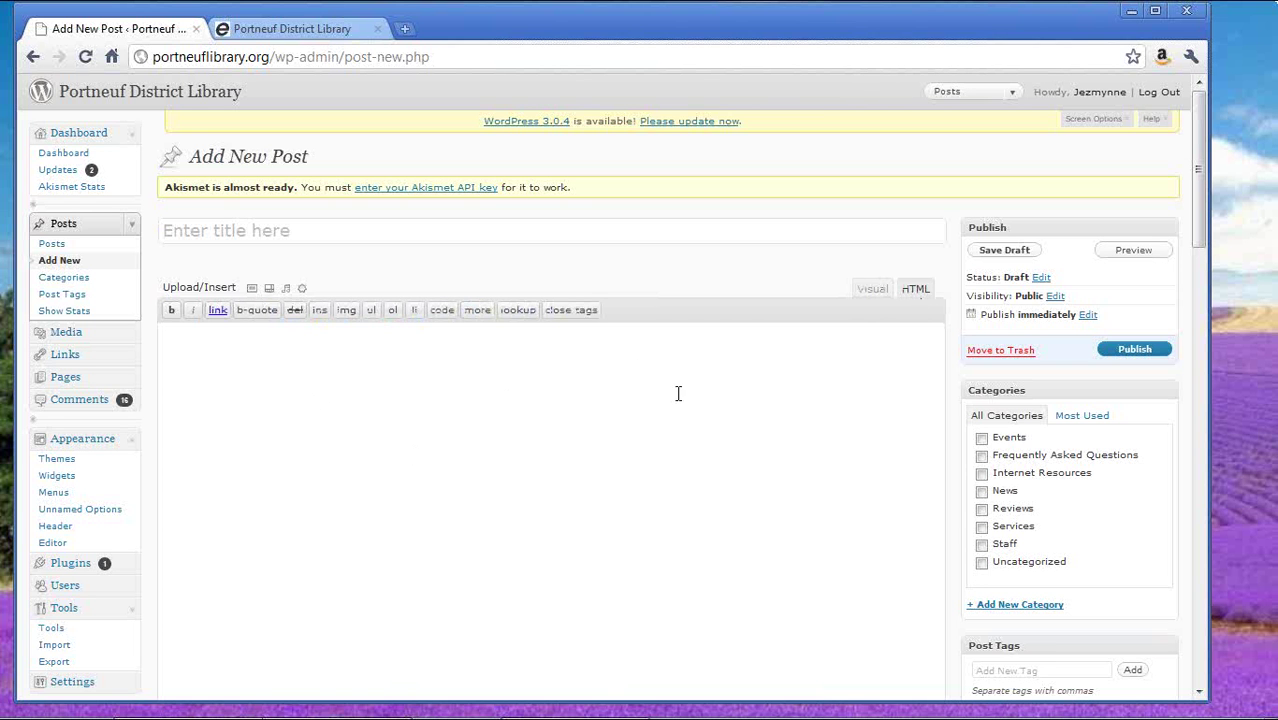
pyautogui.click(873, 290)
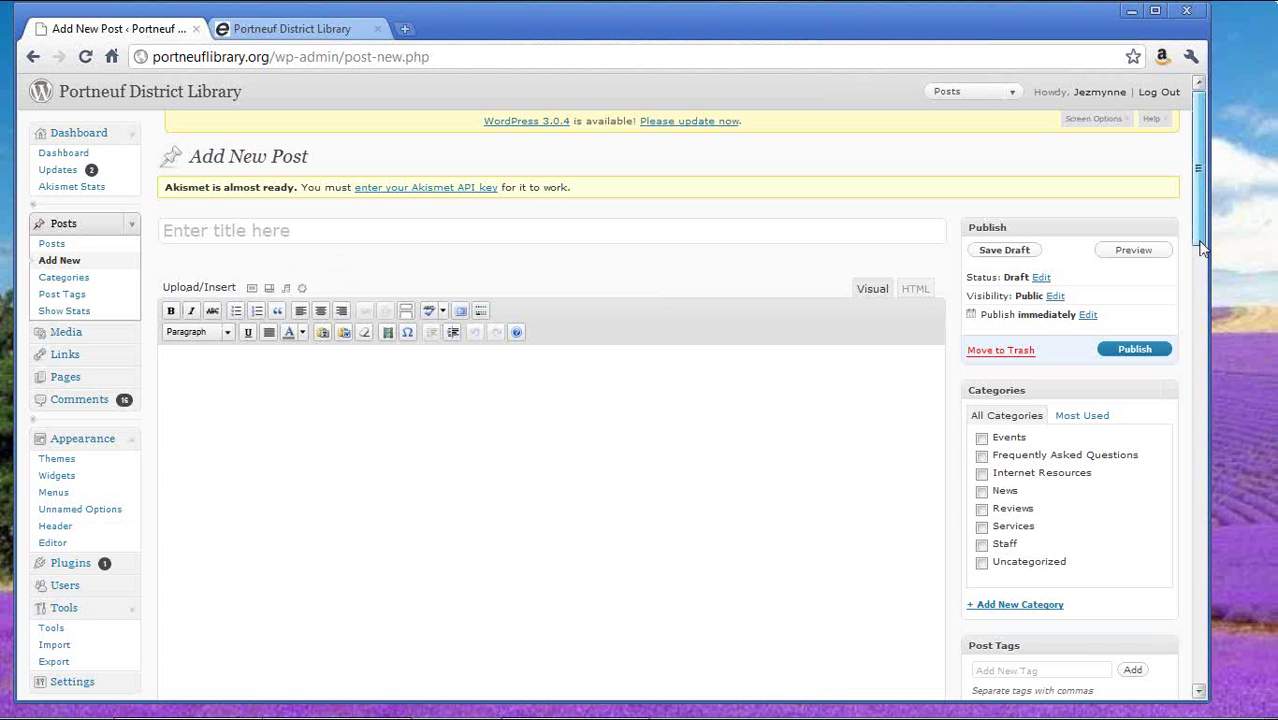
pyautogui.moveTo(1203, 249); pyautogui.dragTo(1045, 300)
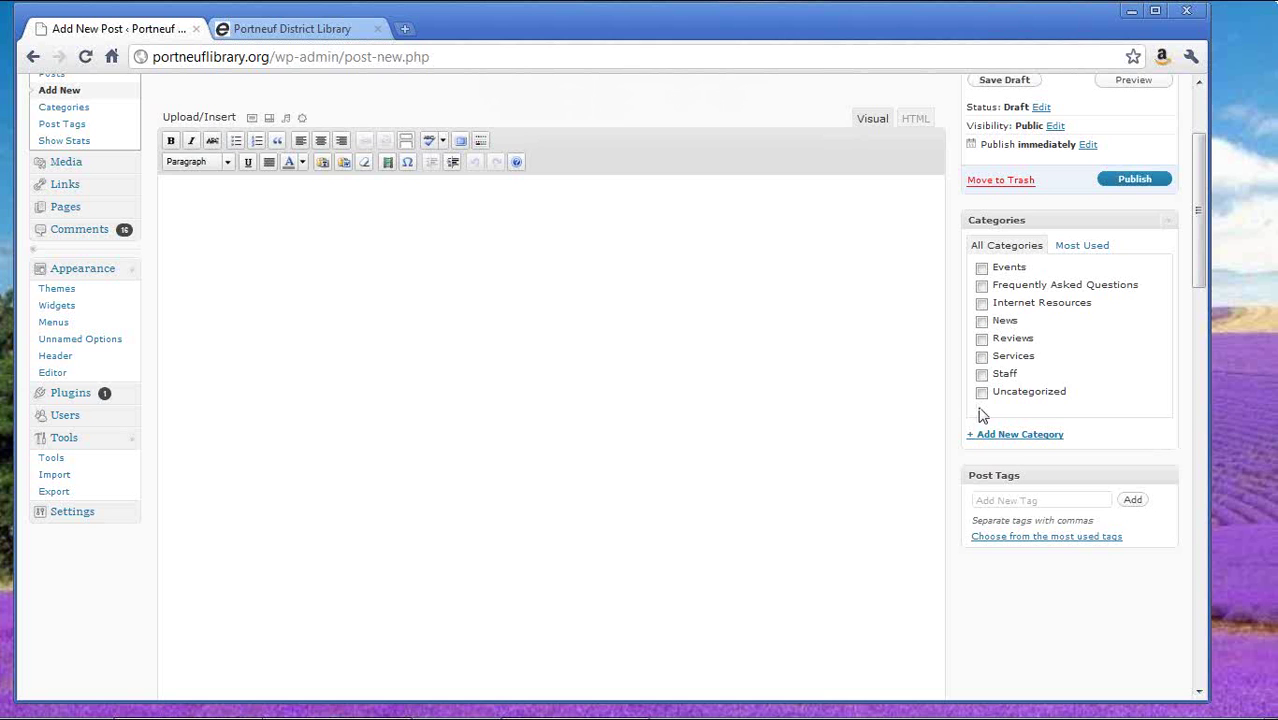
pyautogui.scroll(2, 1057, 459)
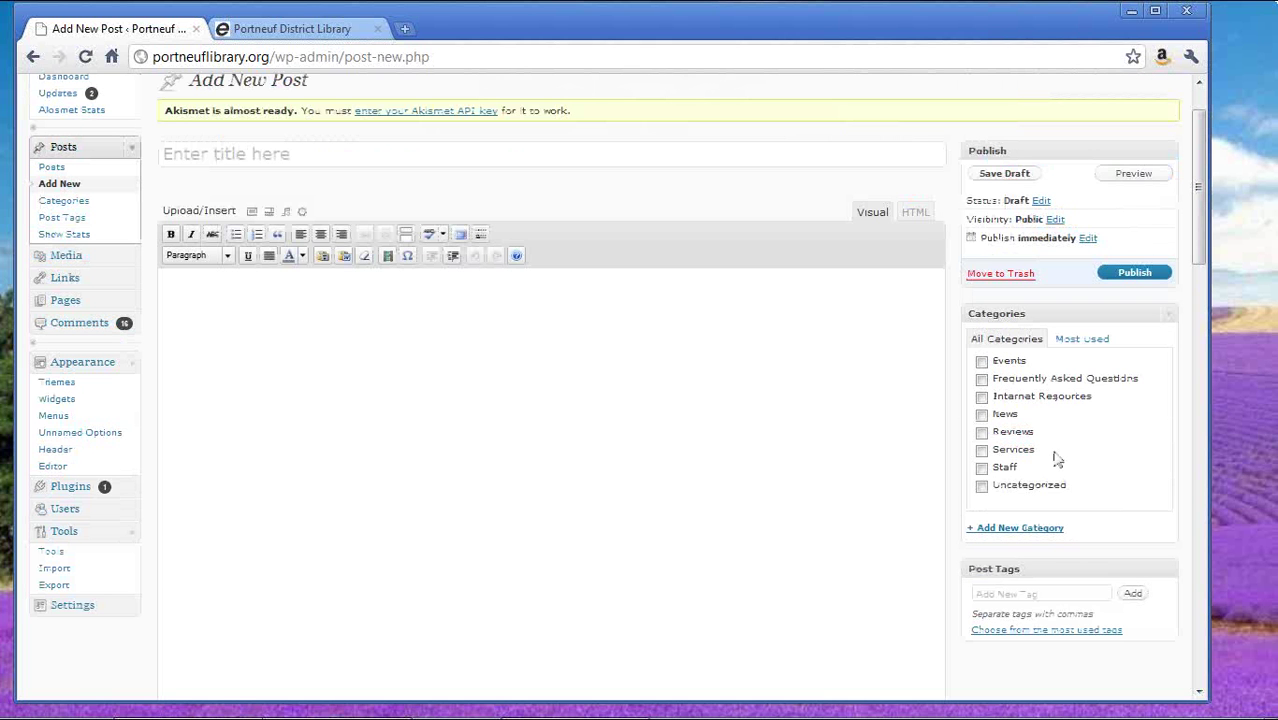
# - View the Frequently Asked Questions category archive on the library website and return to the new post form
pyautogui.click(308, 31)
pyautogui.scroll(-2, 787, 329)
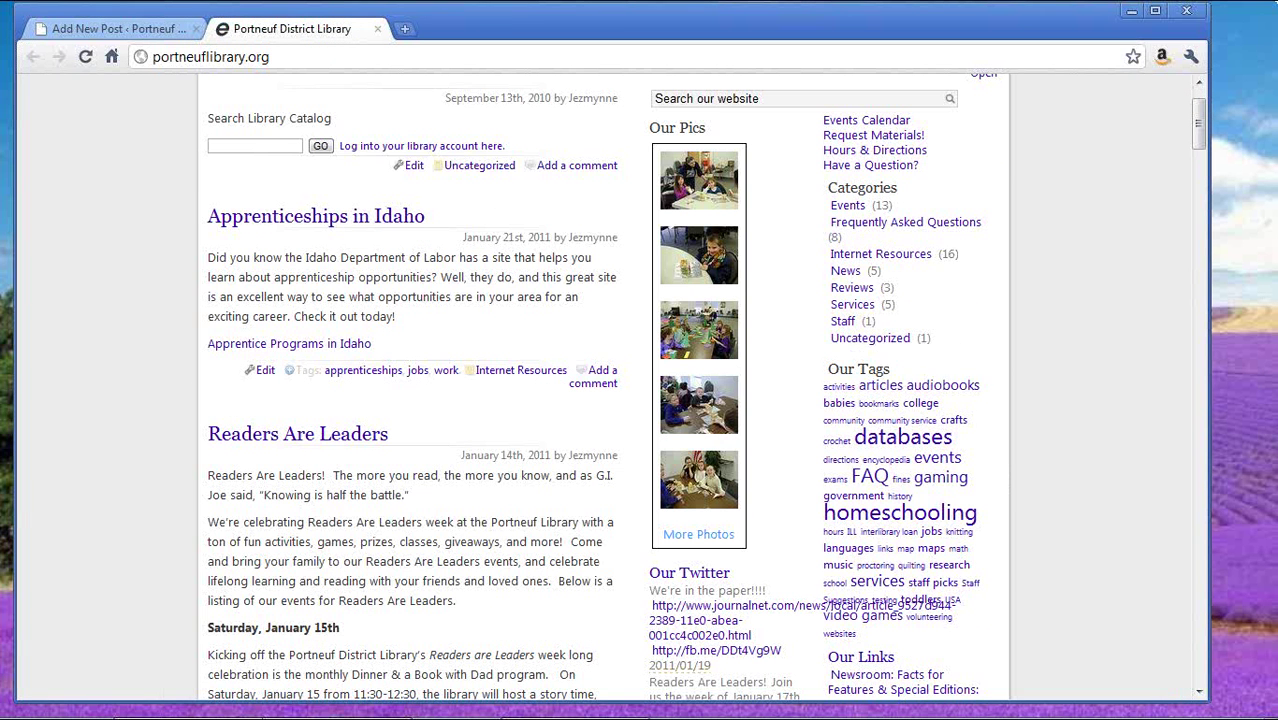
pyautogui.click(911, 224)
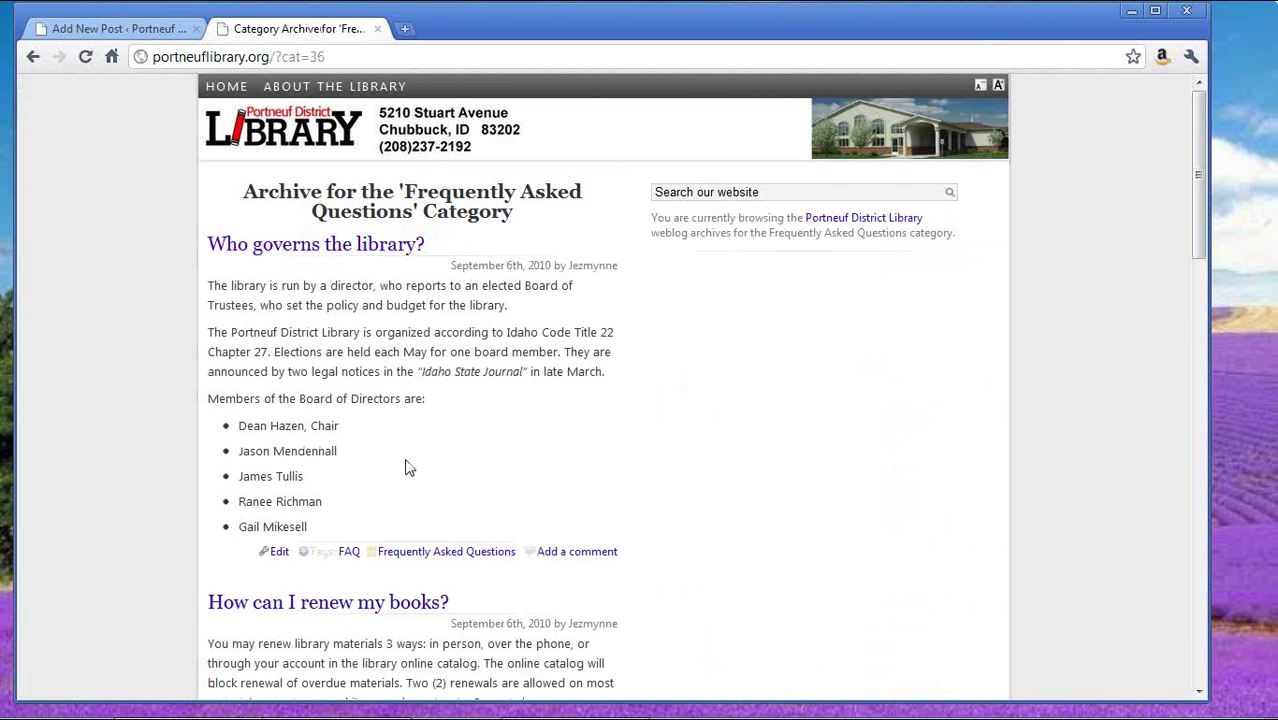
pyautogui.click(222, 88)
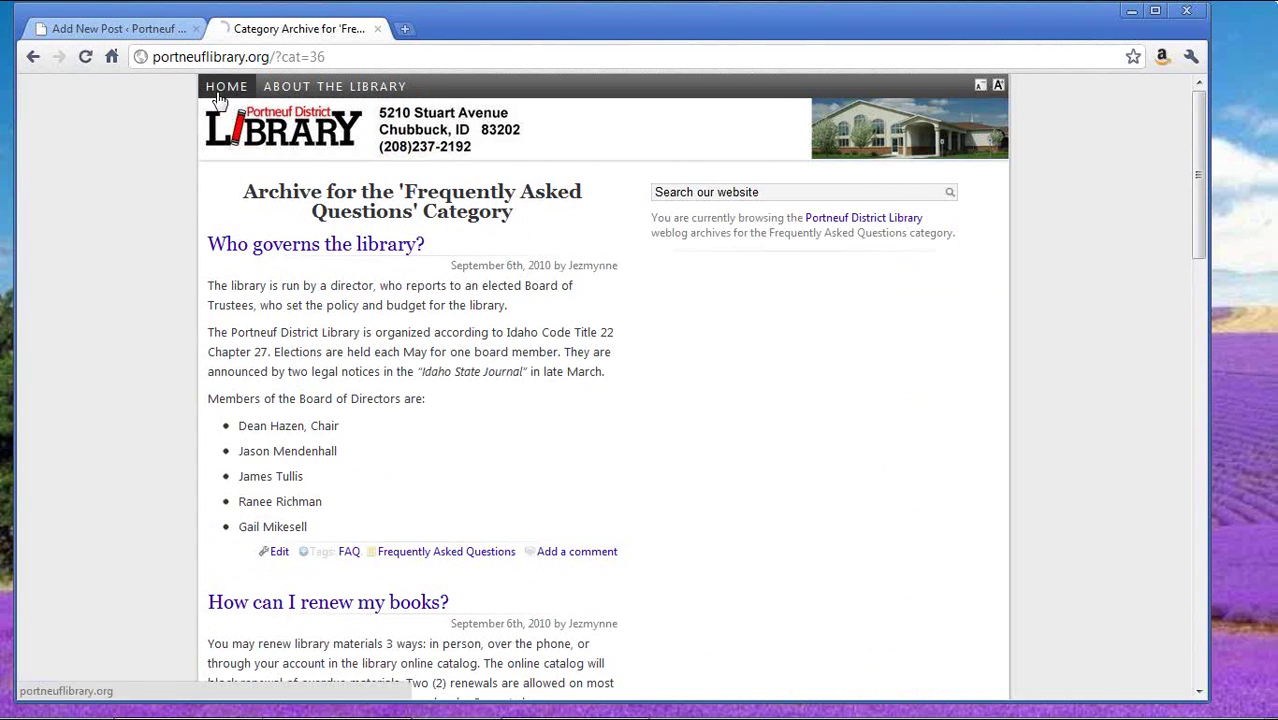
pyautogui.click(133, 36)
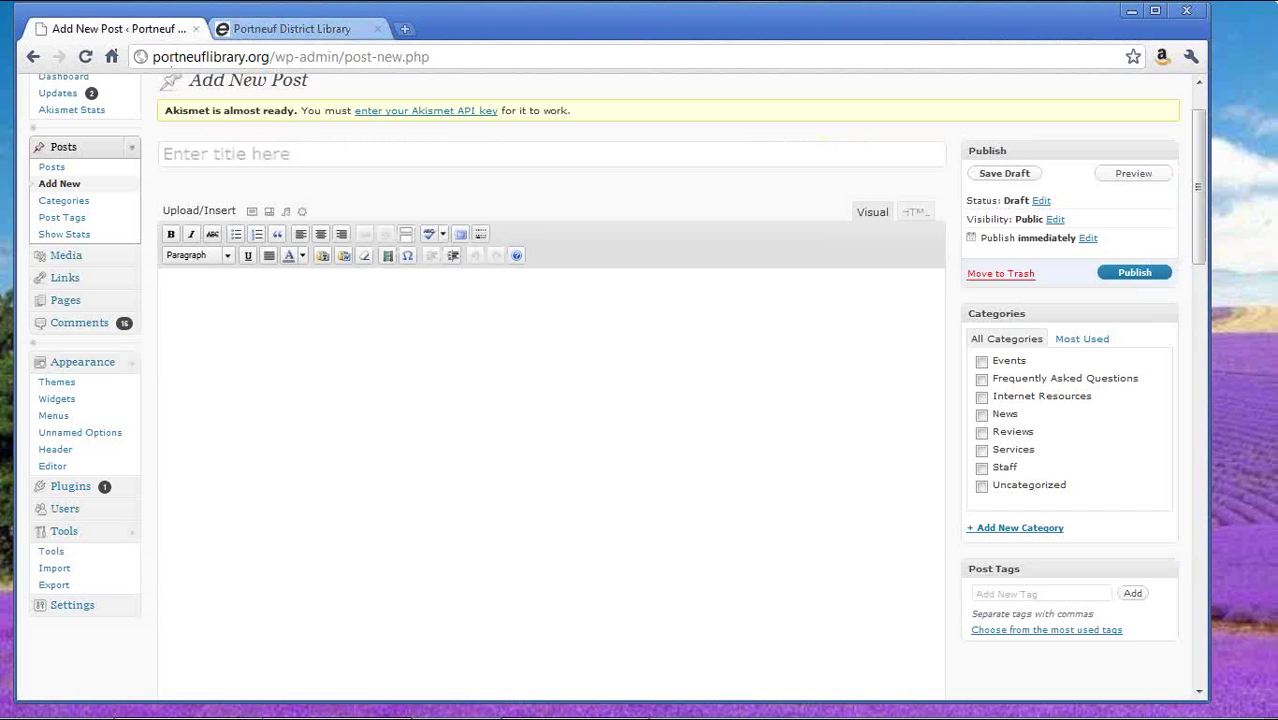
# - Show the new post's tag entry field, and view the site's category management page with its Add New Category form
pyautogui.click(1044, 594)
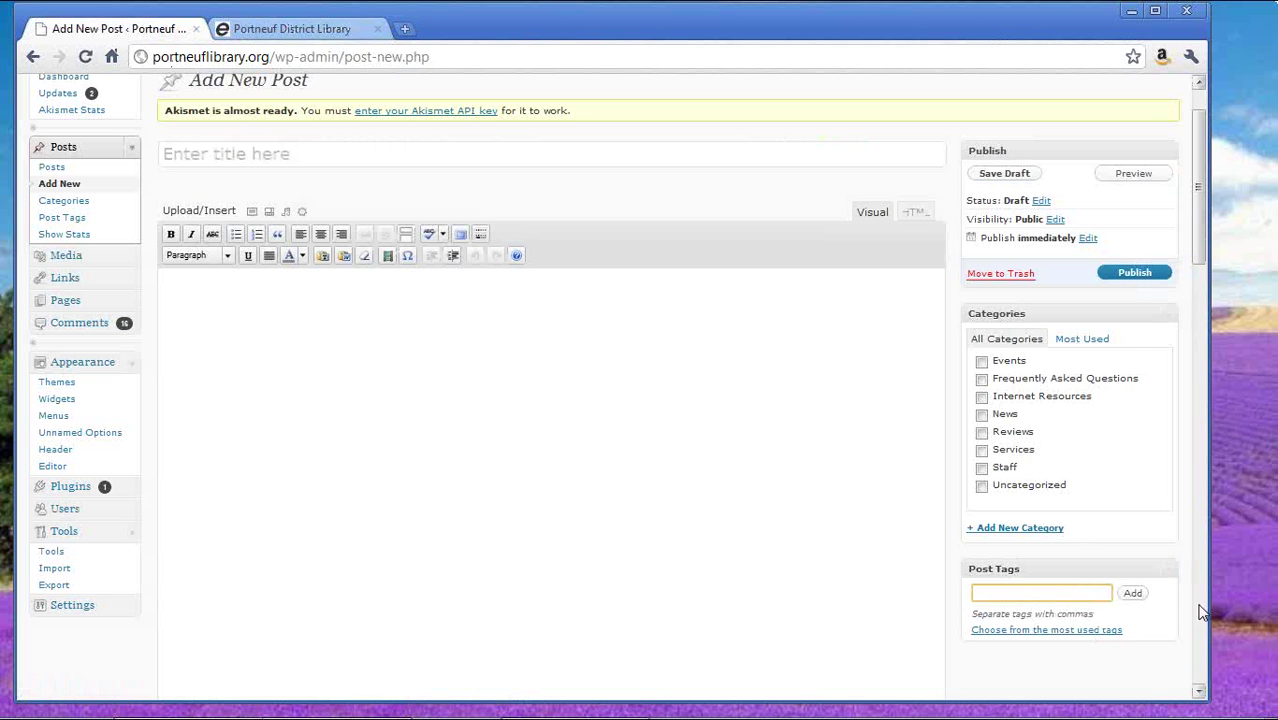
pyautogui.click(77, 207)
pyautogui.click(576, 395)
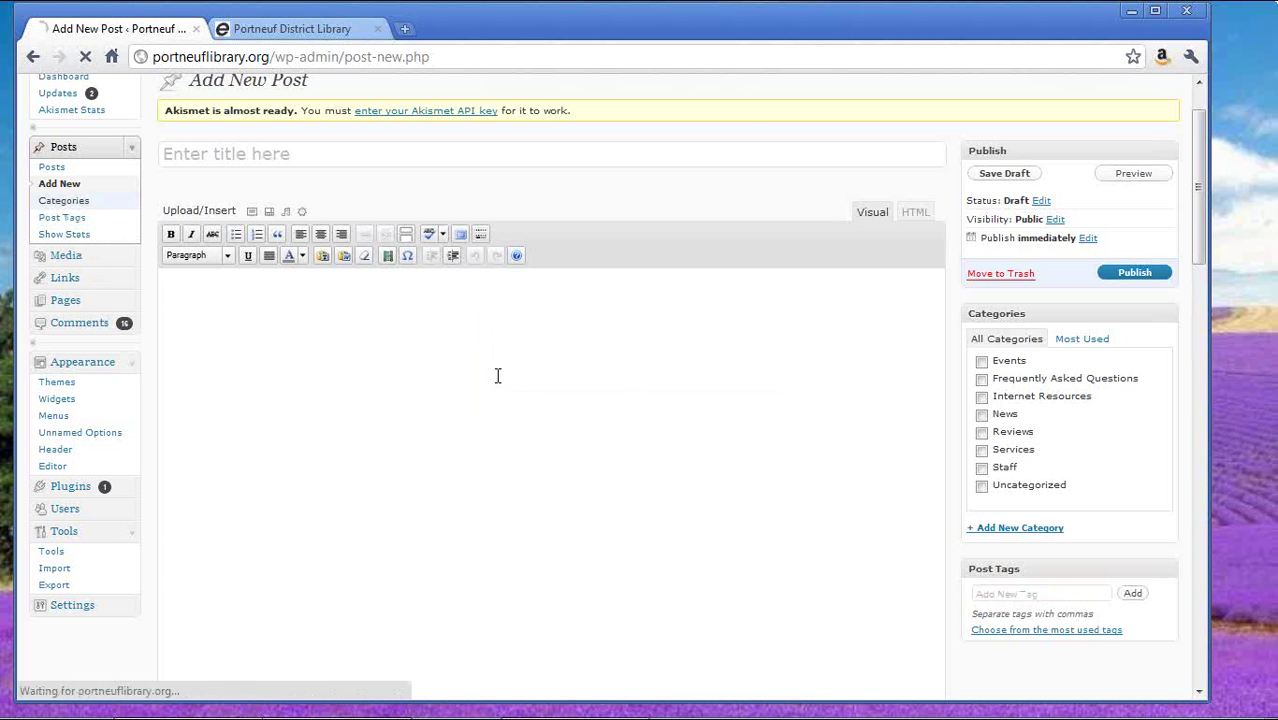
pyautogui.click(88, 204)
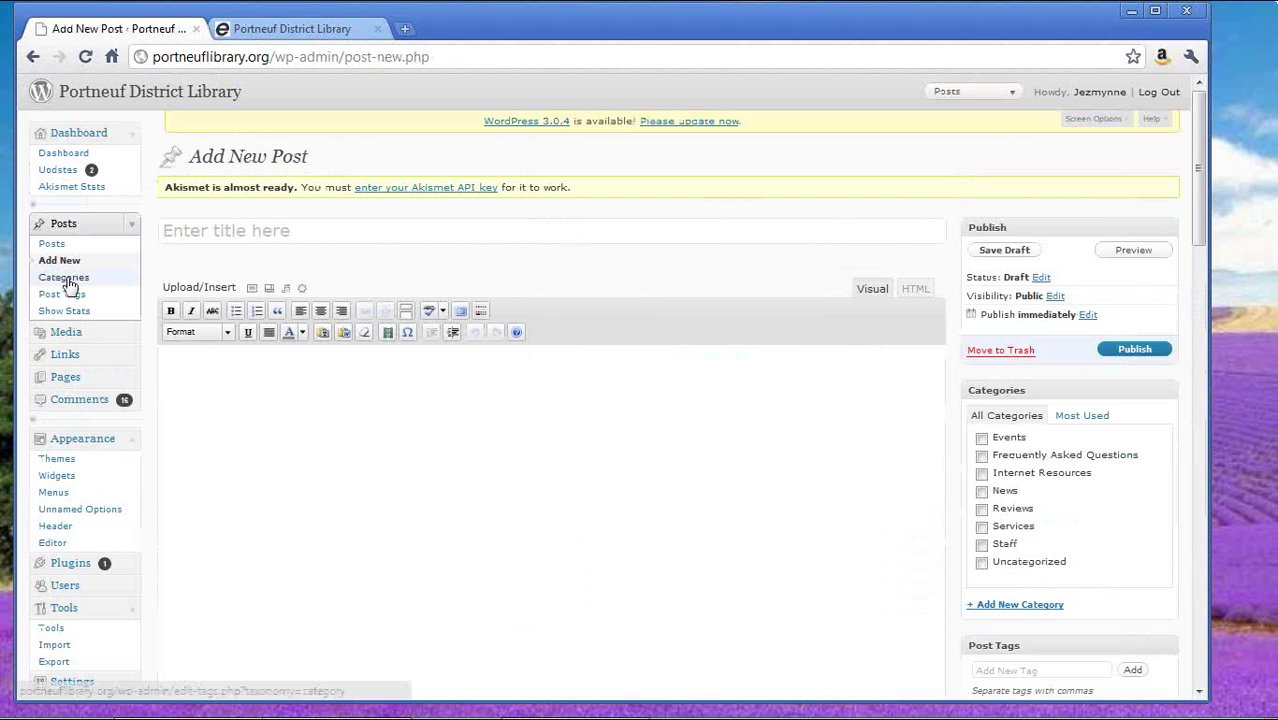
pyautogui.click(72, 280)
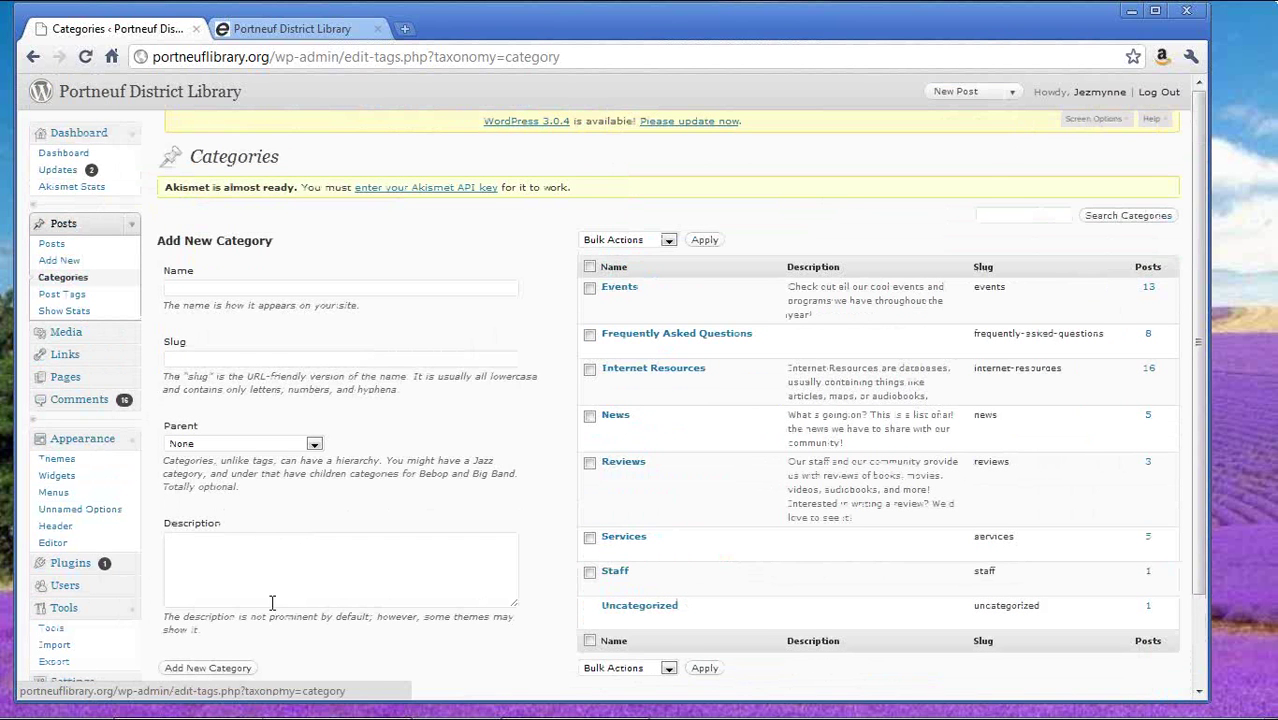
pyautogui.scroll(-2, 271, 602)
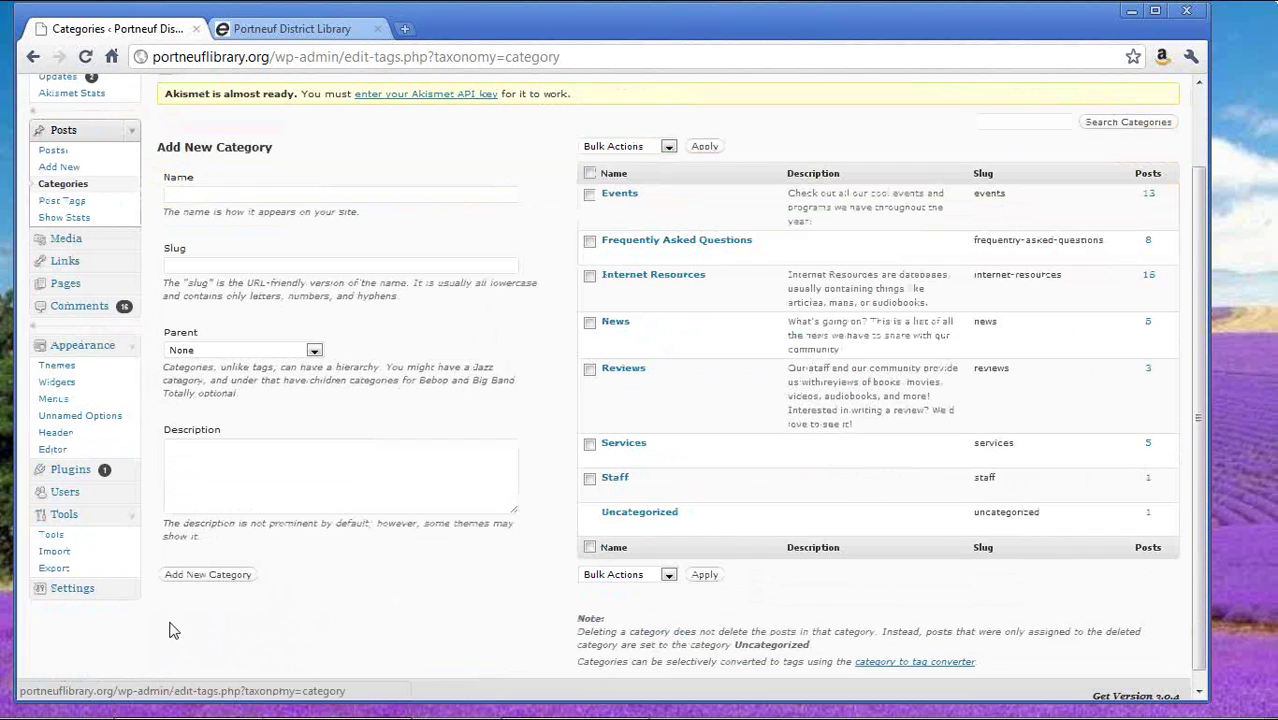
# - Bring up the site's Widgets page, examine the website's first Our Pics photo on Flickr, and return to the widgets
pyautogui.click(70, 386)
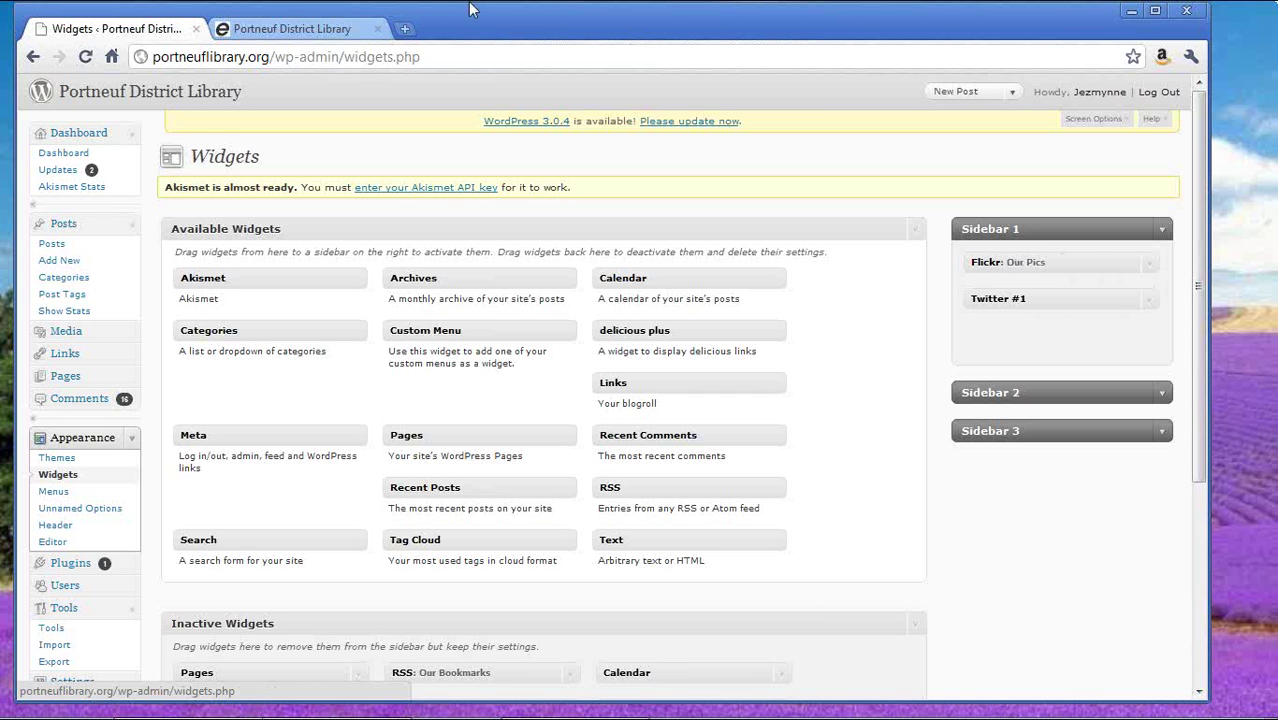
pyautogui.click(340, 31)
pyautogui.click(699, 274)
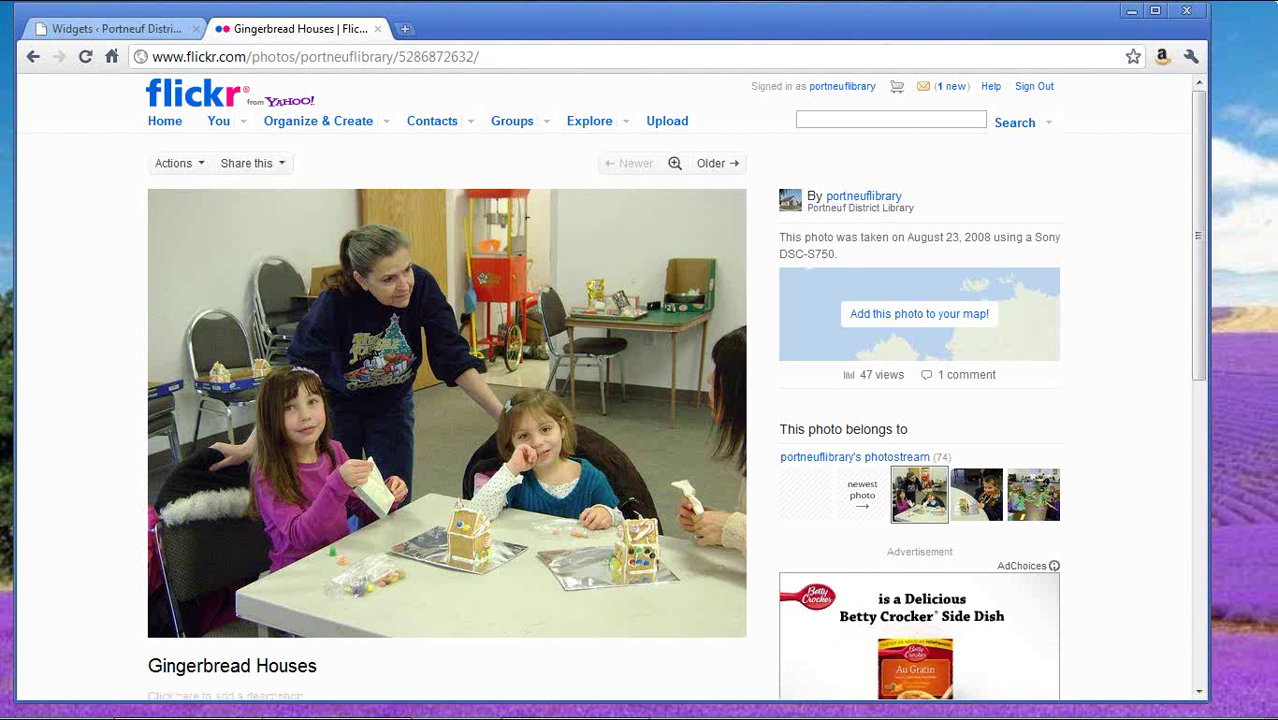
pyautogui.scroll(-2, 731, 459)
pyautogui.scroll(2, 731, 459)
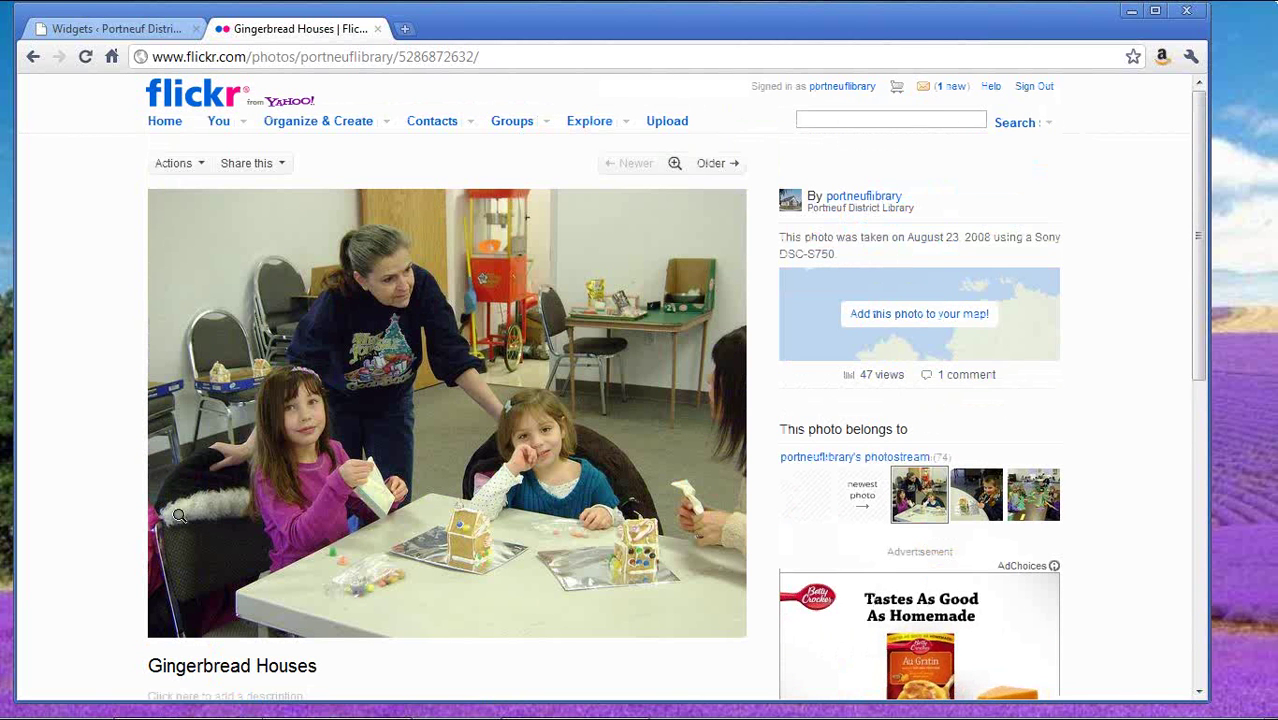
pyautogui.doubleClick(865, 205)
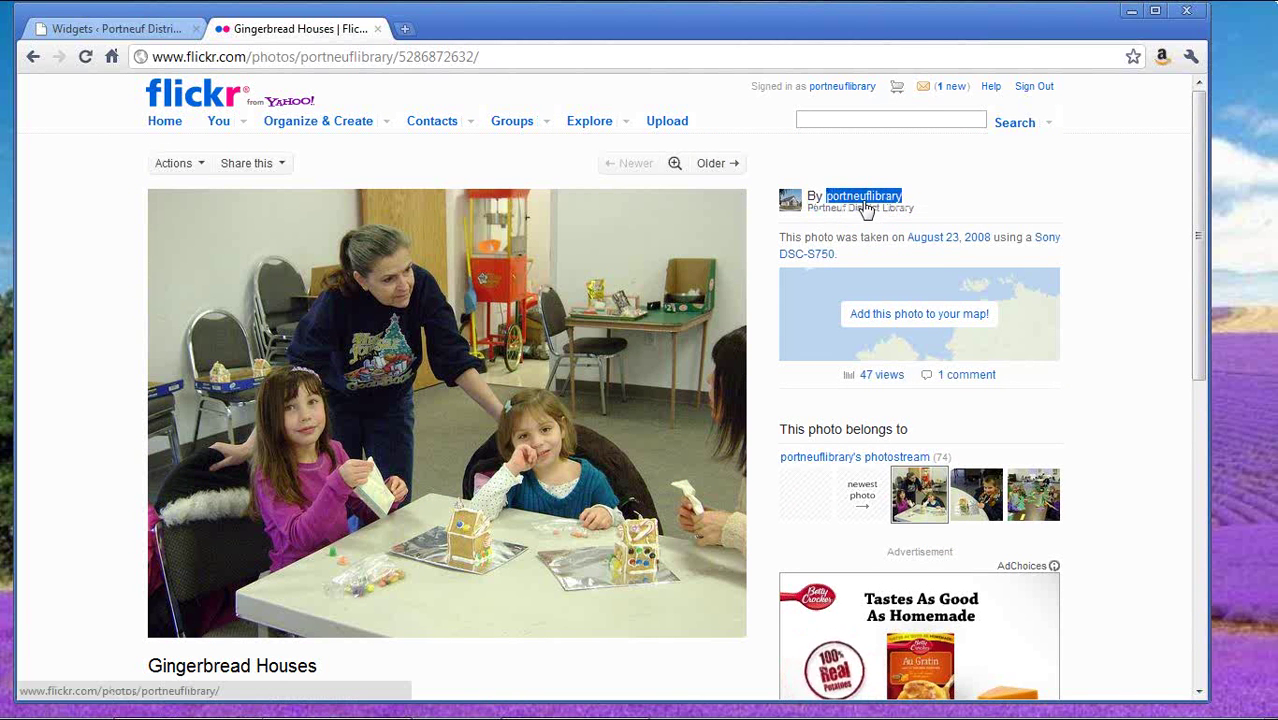
pyautogui.click(482, 243)
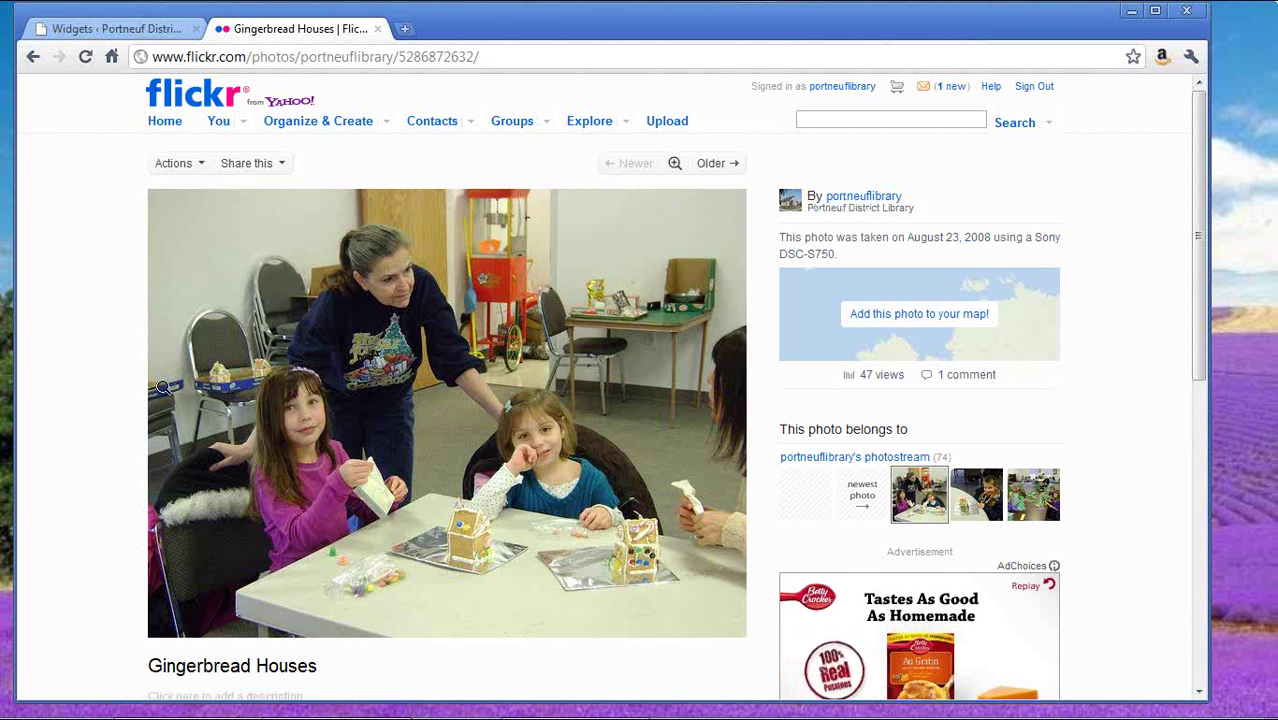
pyautogui.scroll(-1, 115, 423)
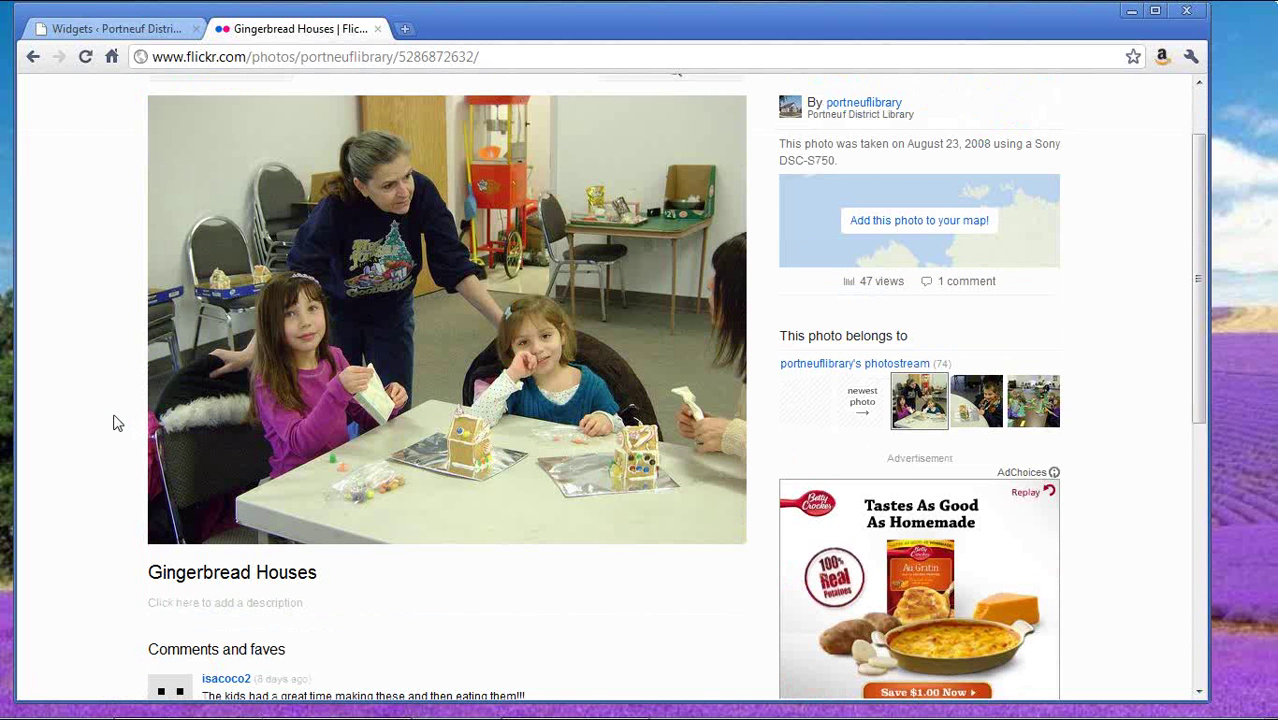
pyautogui.scroll(1, 190, 396)
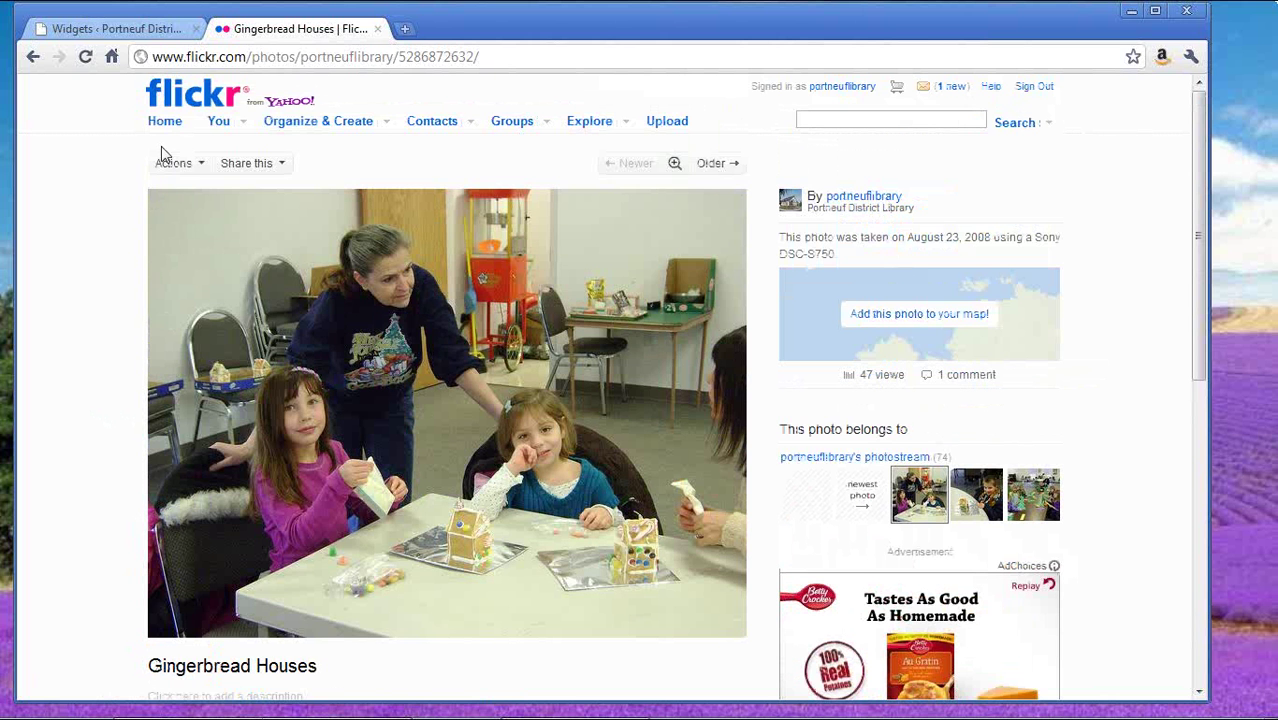
pyautogui.click(140, 30)
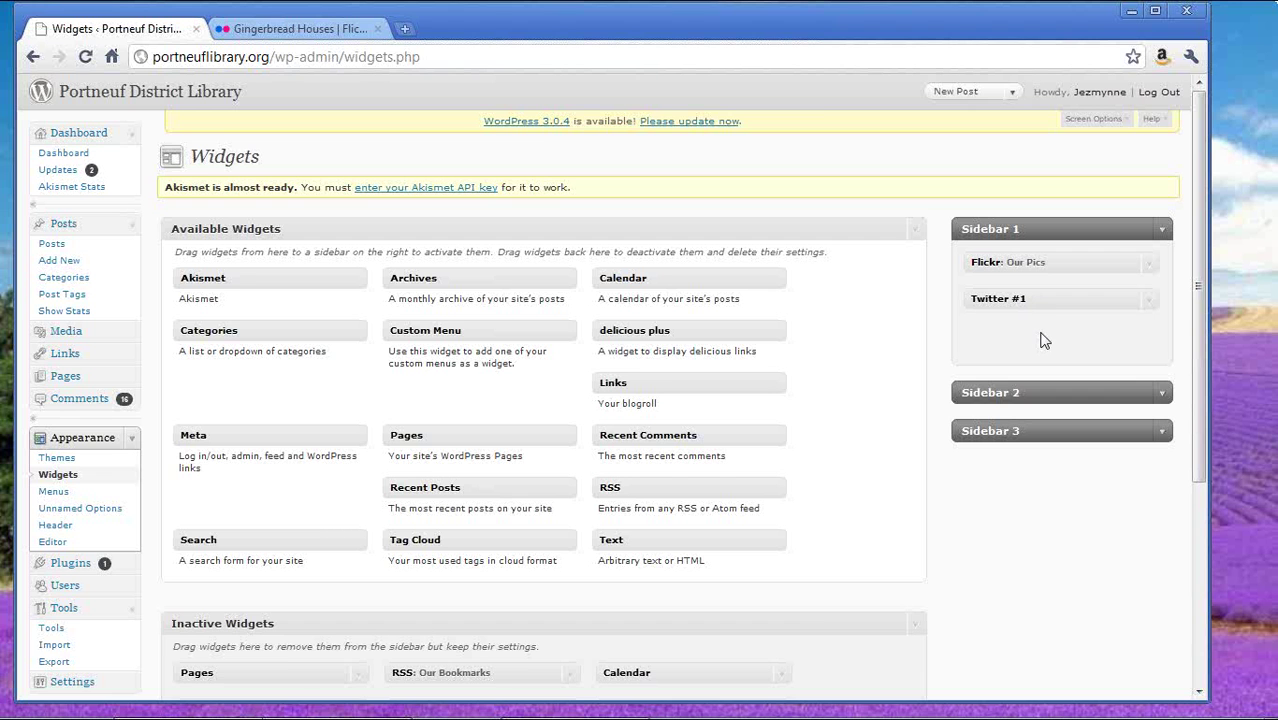
# - Expand Sidebar 2 and examine the link code in its Events Calendar and Request Materials! text widgets, closing each one
pyautogui.click(1104, 393)
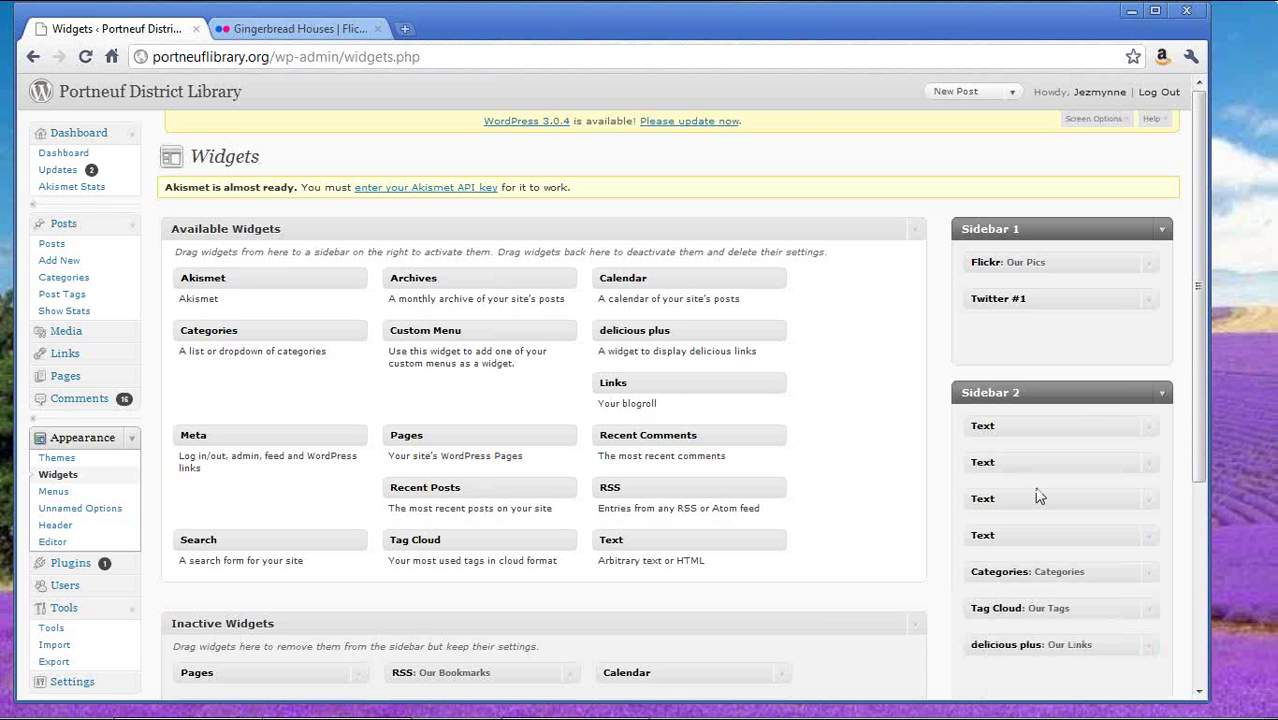
pyautogui.scroll(-2, 1040, 497)
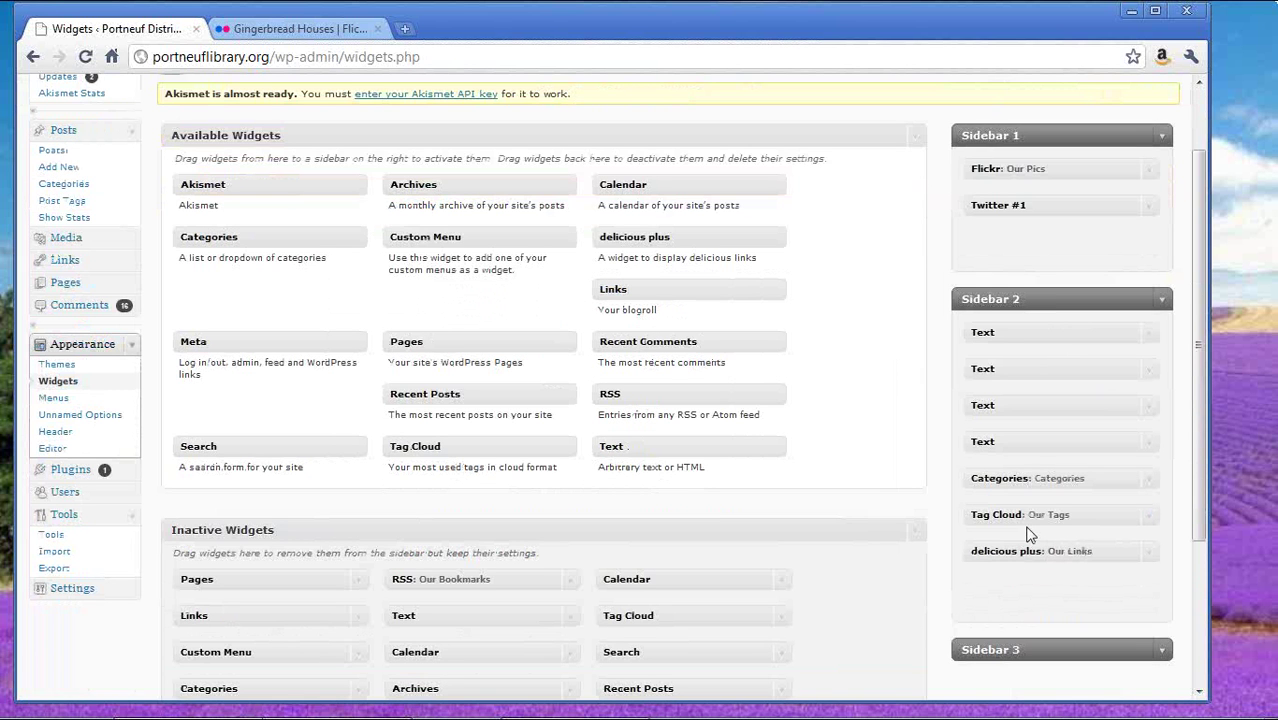
pyautogui.scroll(-2, 1030, 535)
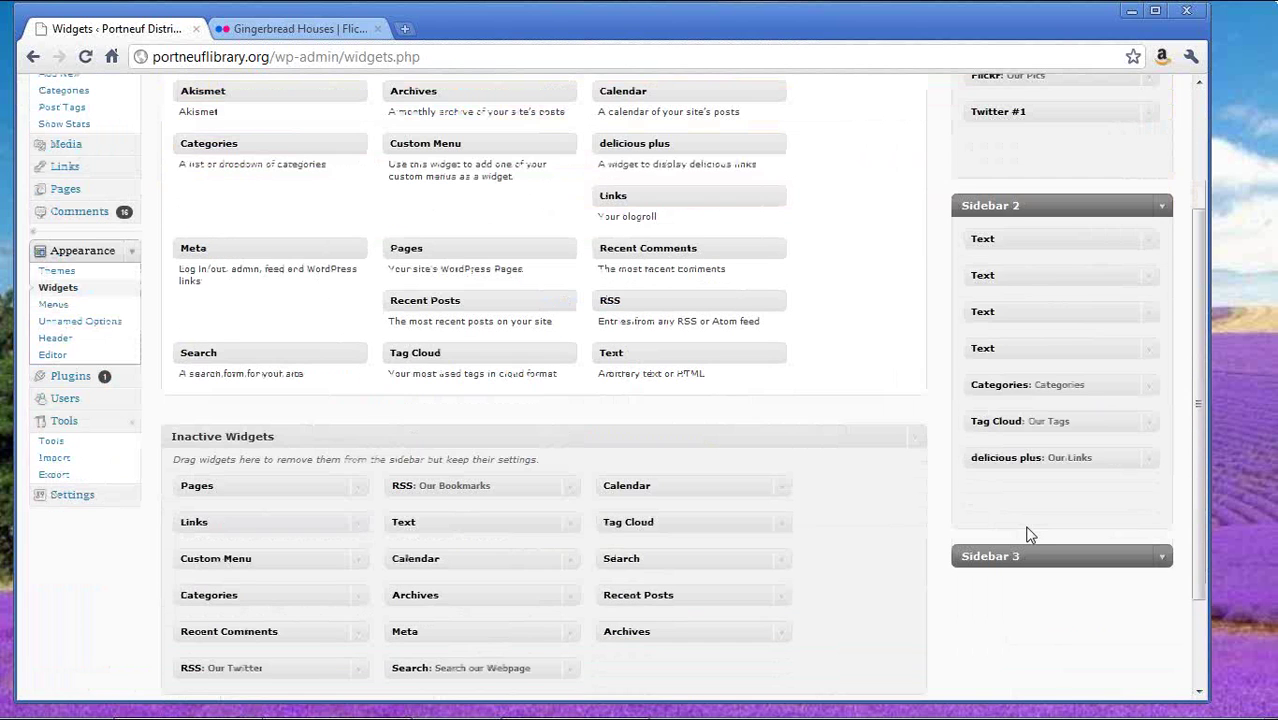
pyautogui.click(1000, 239)
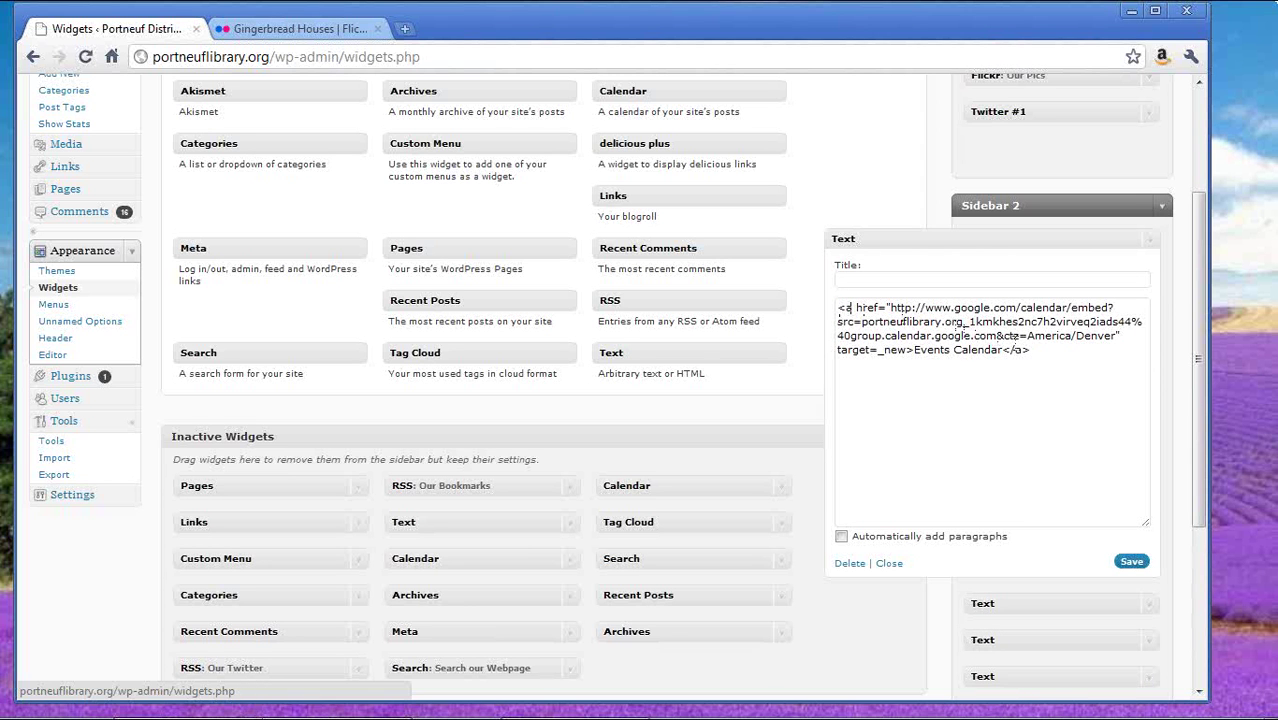
pyautogui.moveTo(1038, 354); pyautogui.dragTo(838, 305)
pyautogui.click(940, 391)
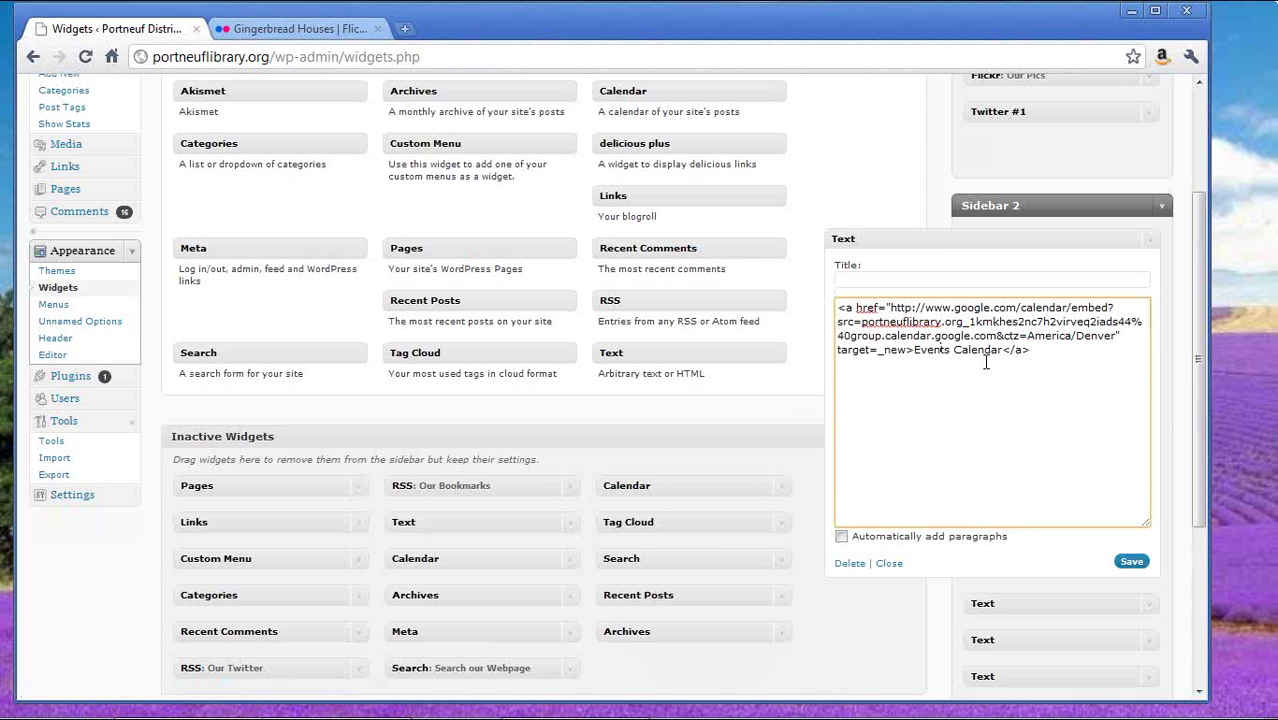
pyautogui.moveTo(1000, 350); pyautogui.dragTo(918, 350)
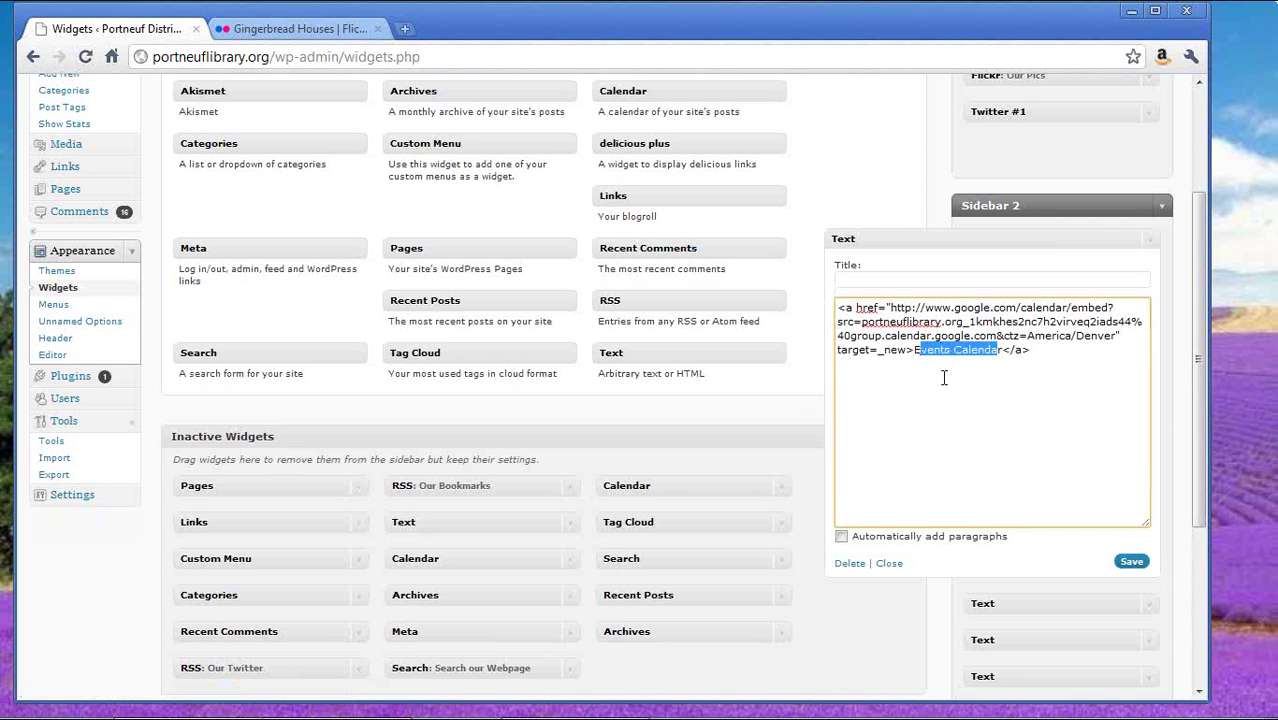
pyautogui.click(892, 564)
pyautogui.click(1150, 284)
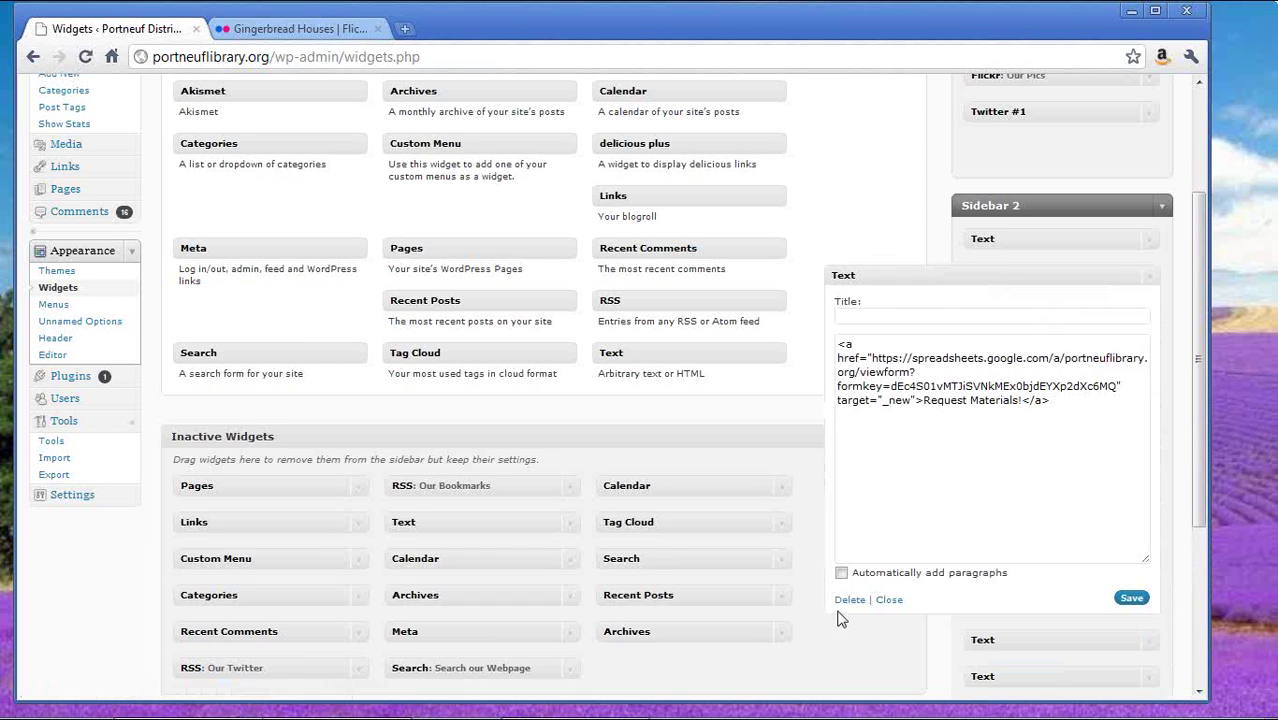
pyautogui.click(889, 600)
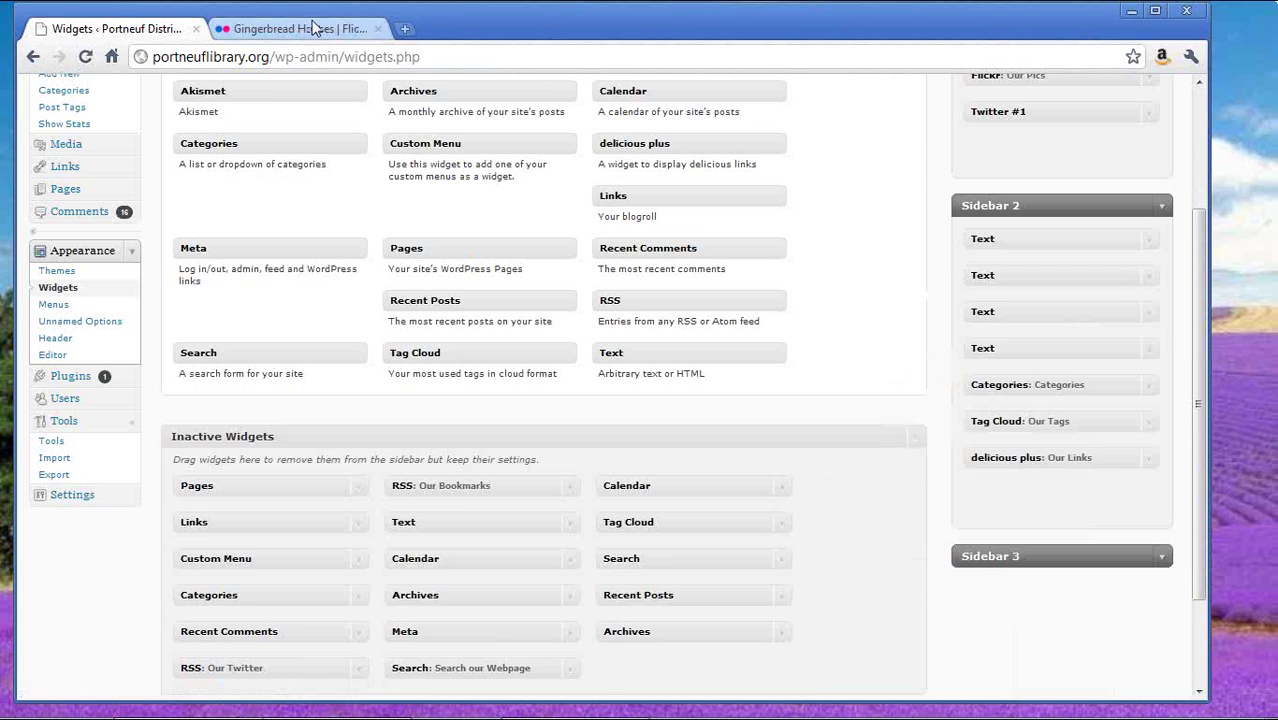
# - Check the sidebar links on the website's home page, and view and close the Categories widget settings in Sidebar 2
pyautogui.click(300, 28)
pyautogui.click(27, 58)
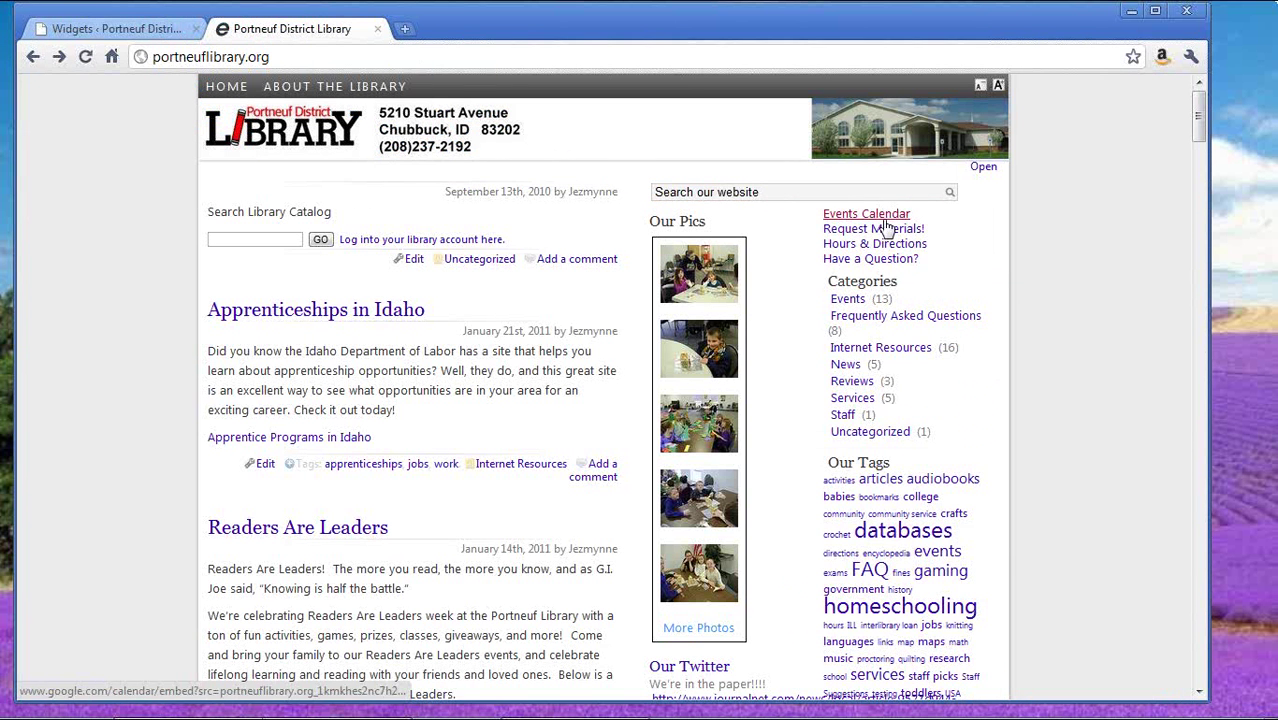
pyautogui.click(140, 28)
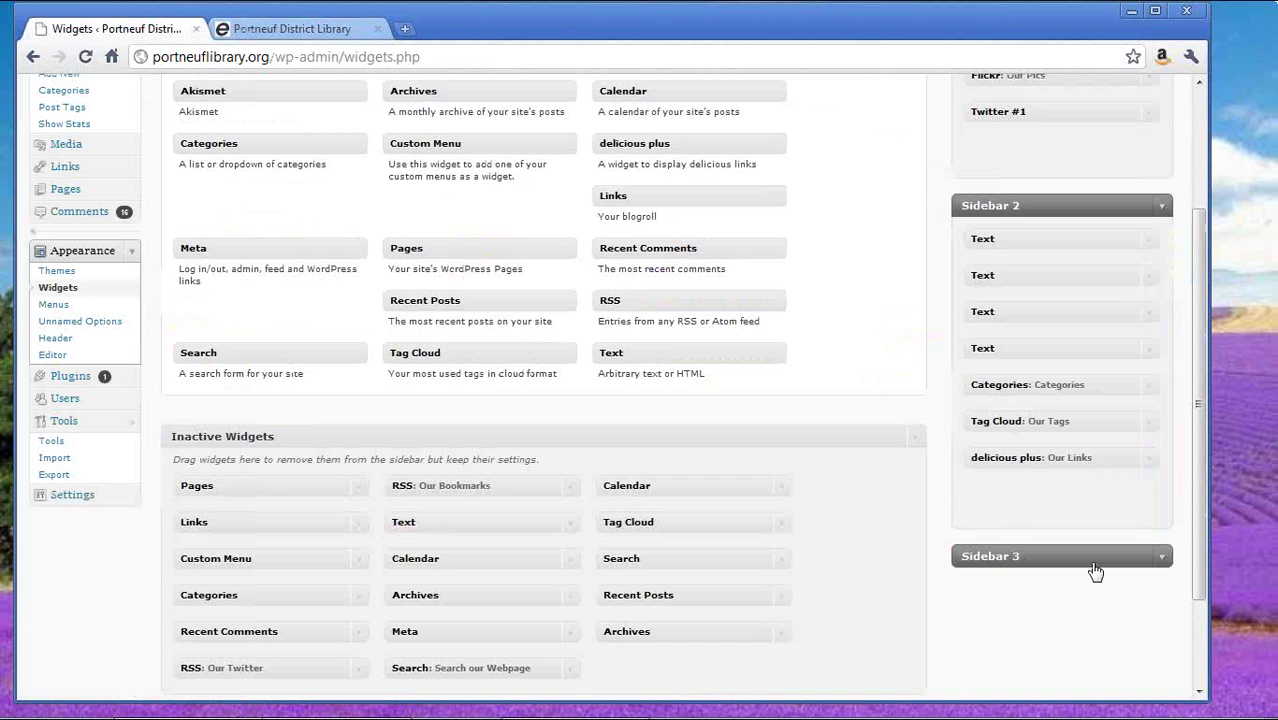
pyautogui.click(1150, 386)
pyautogui.click(1150, 385)
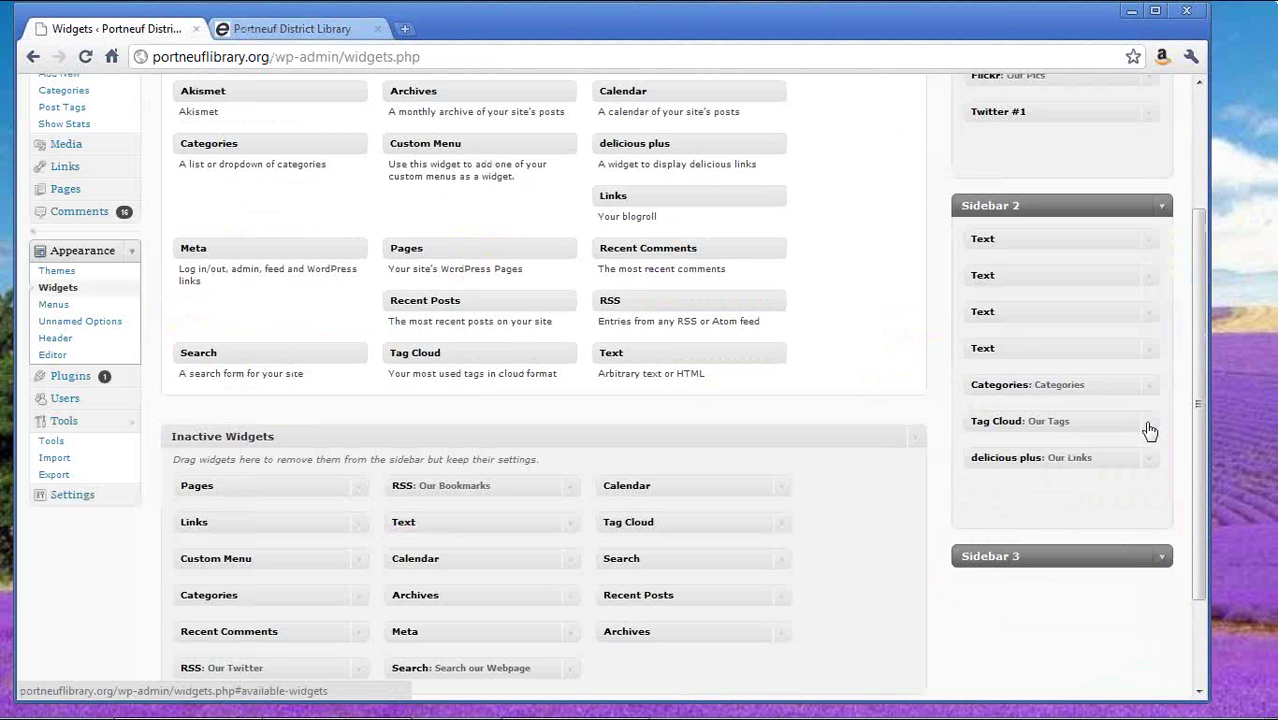
# - View the settings of the Tag Cloud and delicious plus widgets in Sidebar 2, closing each one
pyautogui.click(1150, 425)
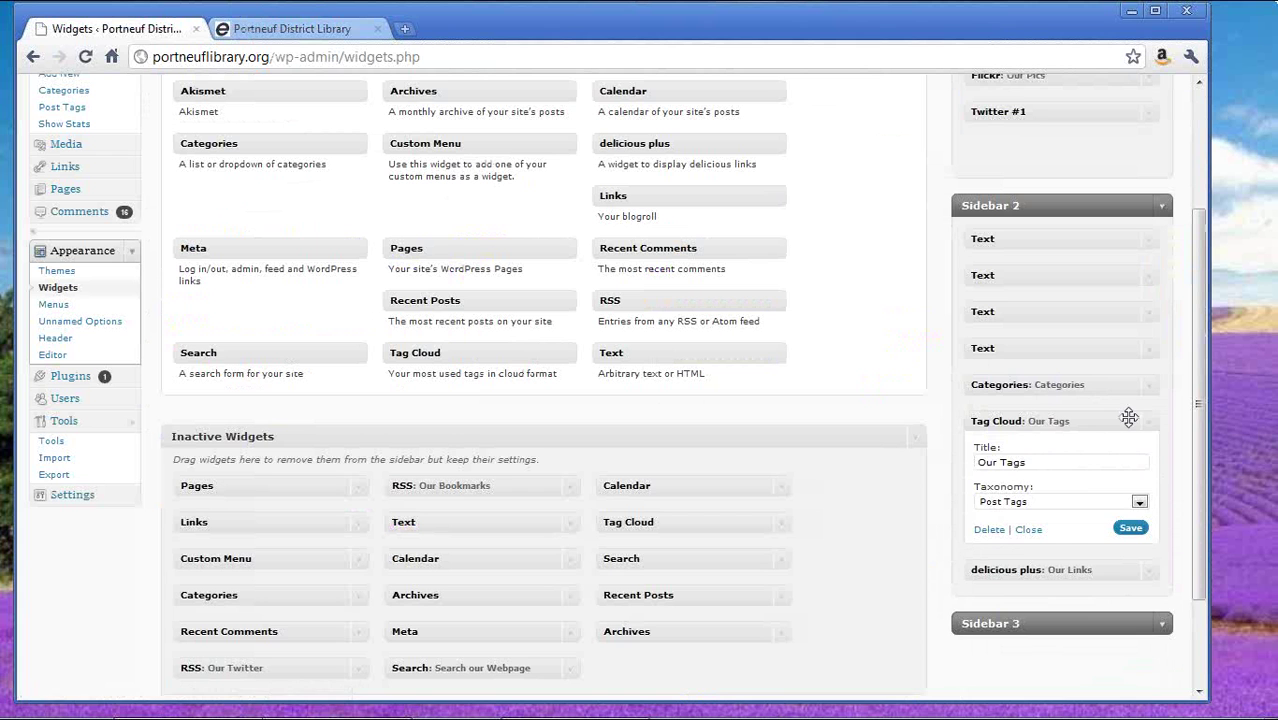
pyautogui.click(1150, 424)
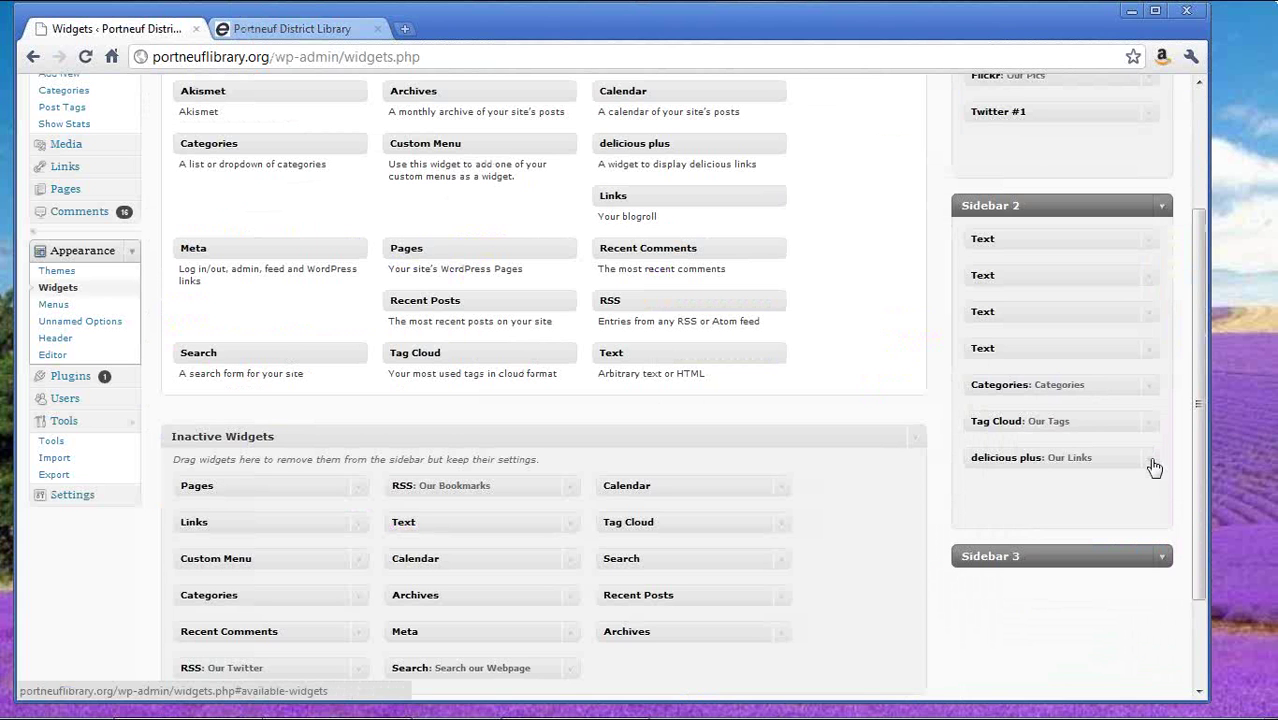
pyautogui.moveTo(1152, 463); pyautogui.dragTo(1155, 467)
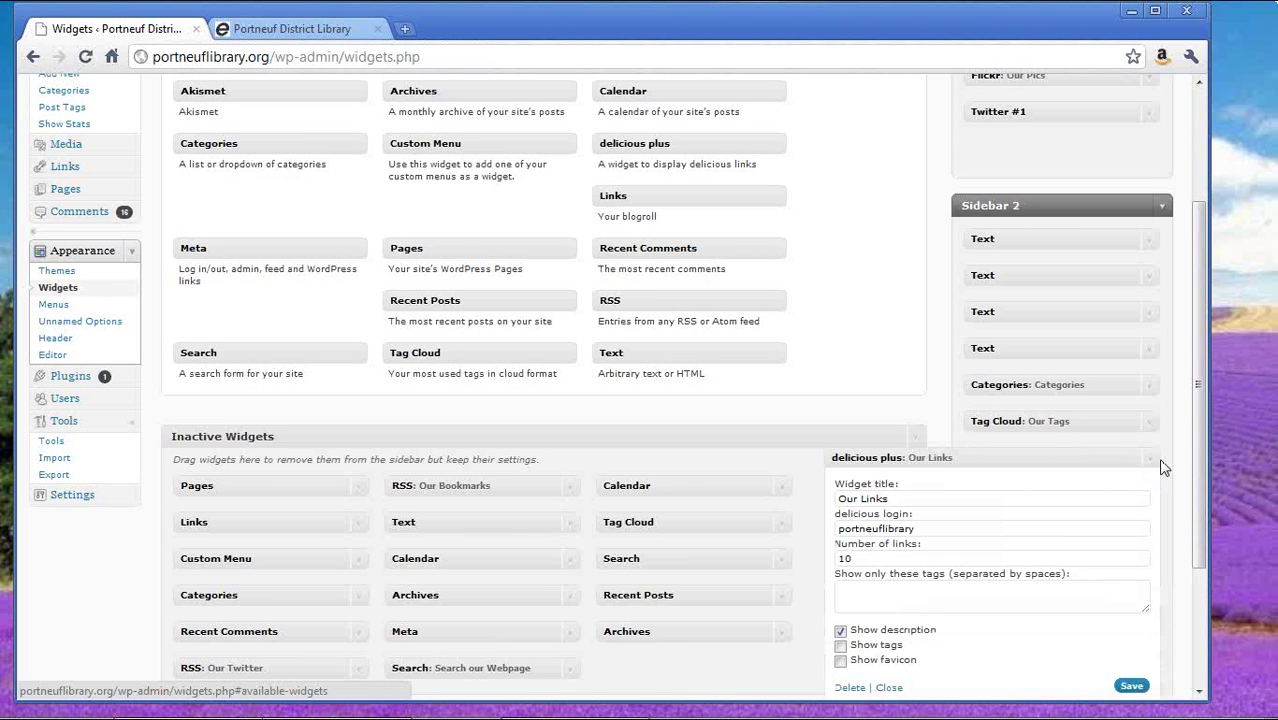
pyautogui.scroll(-1, 1168, 472)
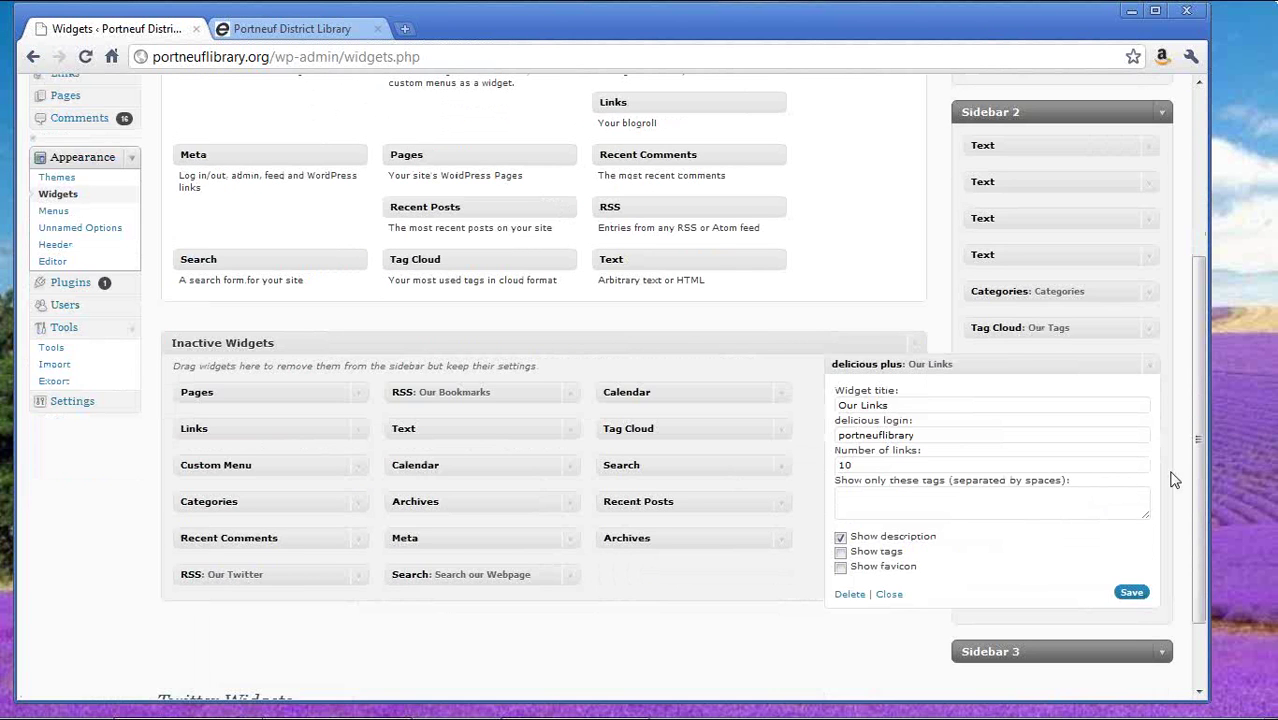
pyautogui.click(1154, 370)
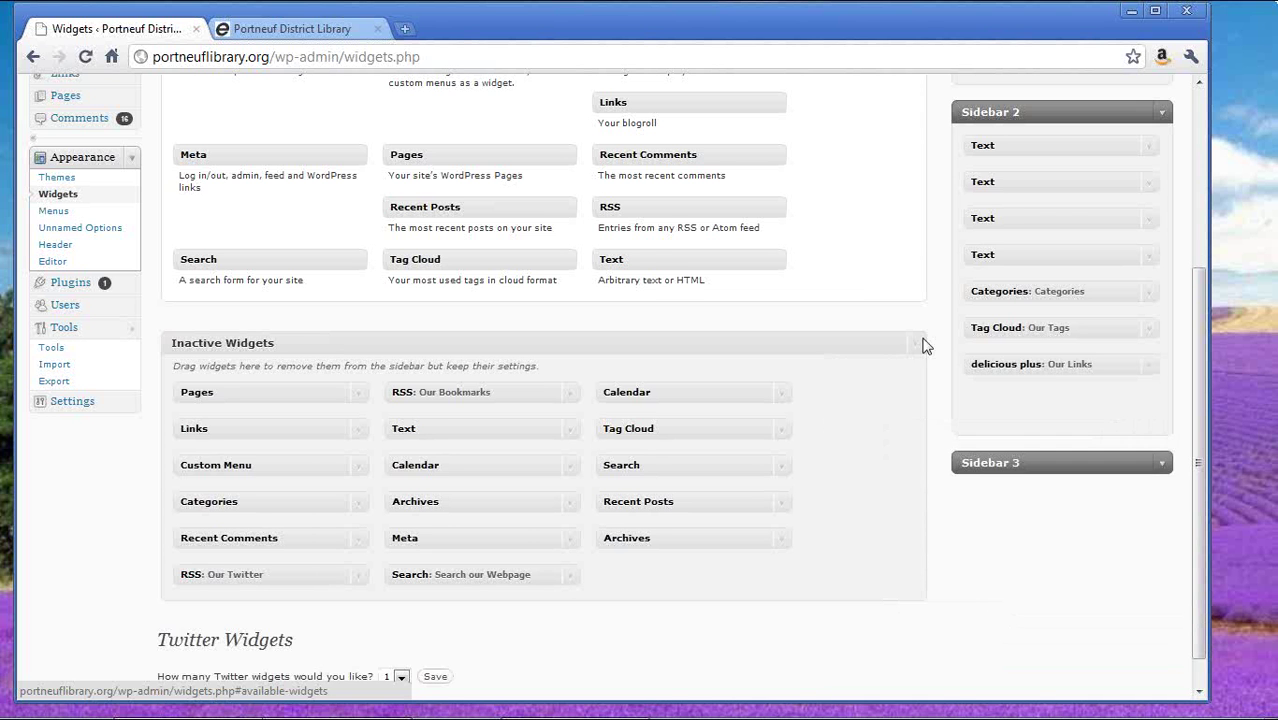
# - Examine the Our Tags cloud and the Our Links list in the sidebar of the library's public website
pyautogui.click(245, 26)
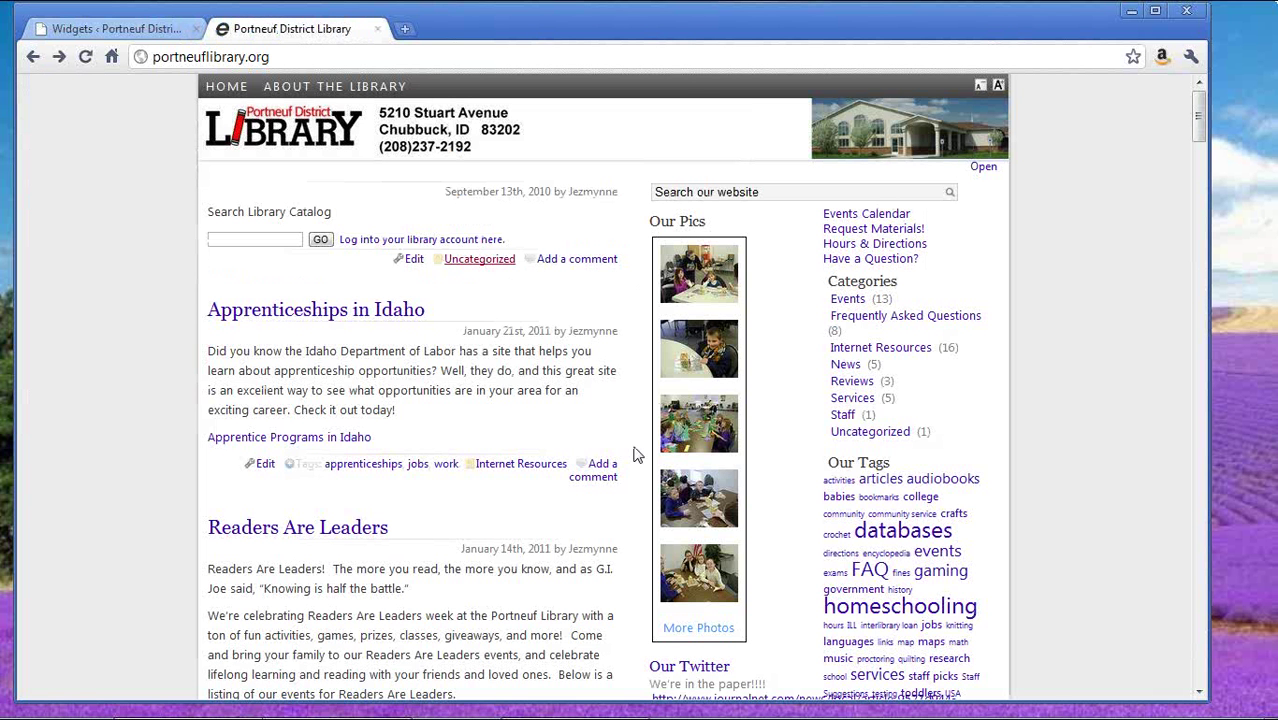
pyautogui.scroll(-1, 640, 456)
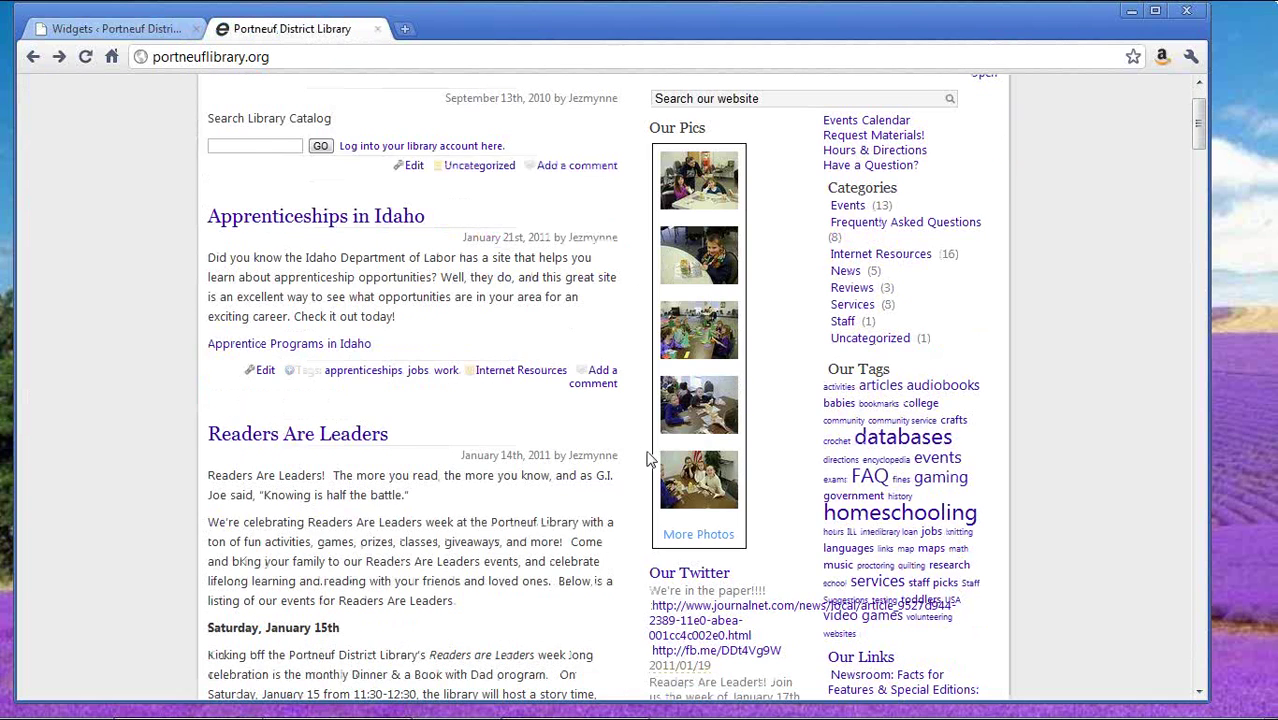
pyautogui.scroll(-3, 978, 469)
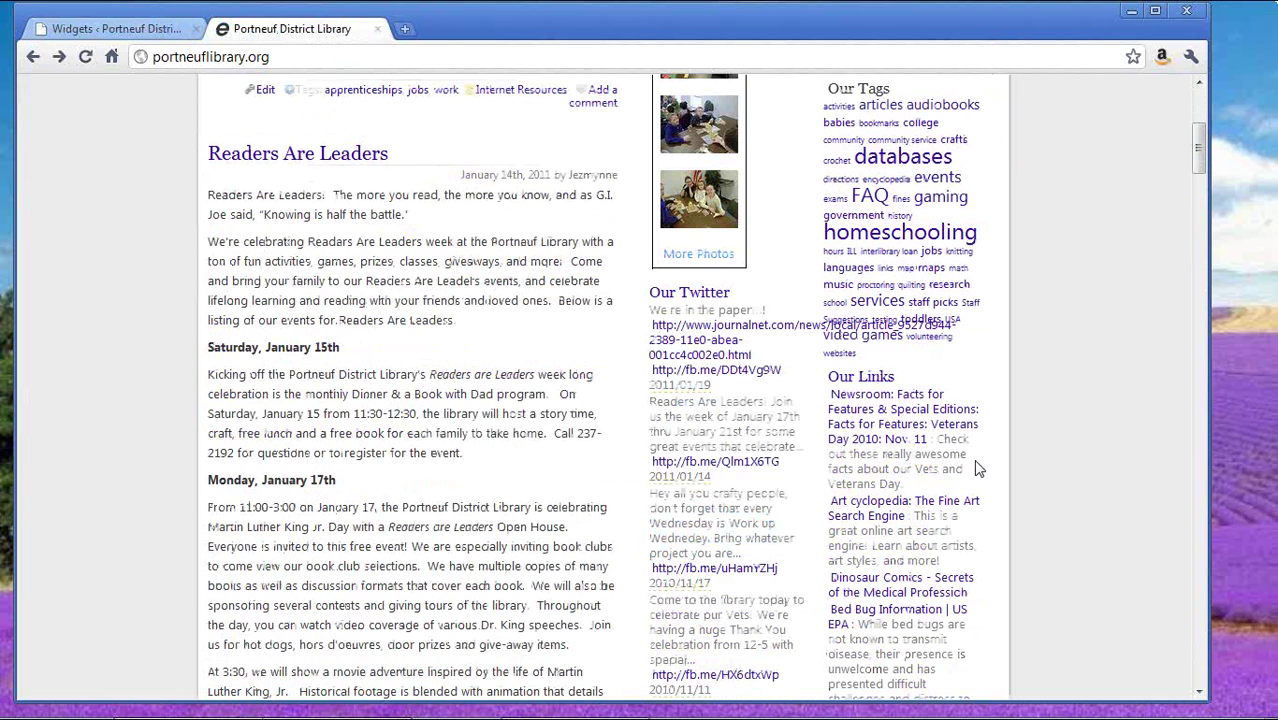
pyautogui.scroll(-1, 978, 469)
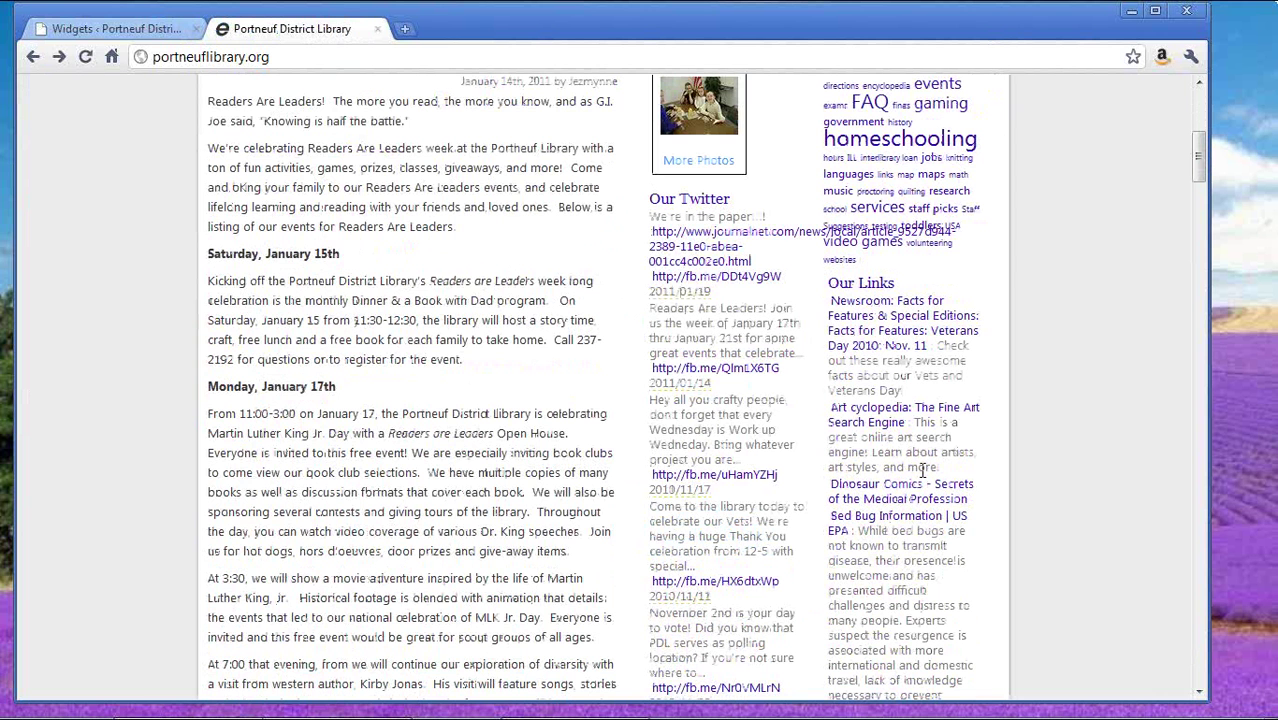
pyautogui.scroll(-1, 922, 470)
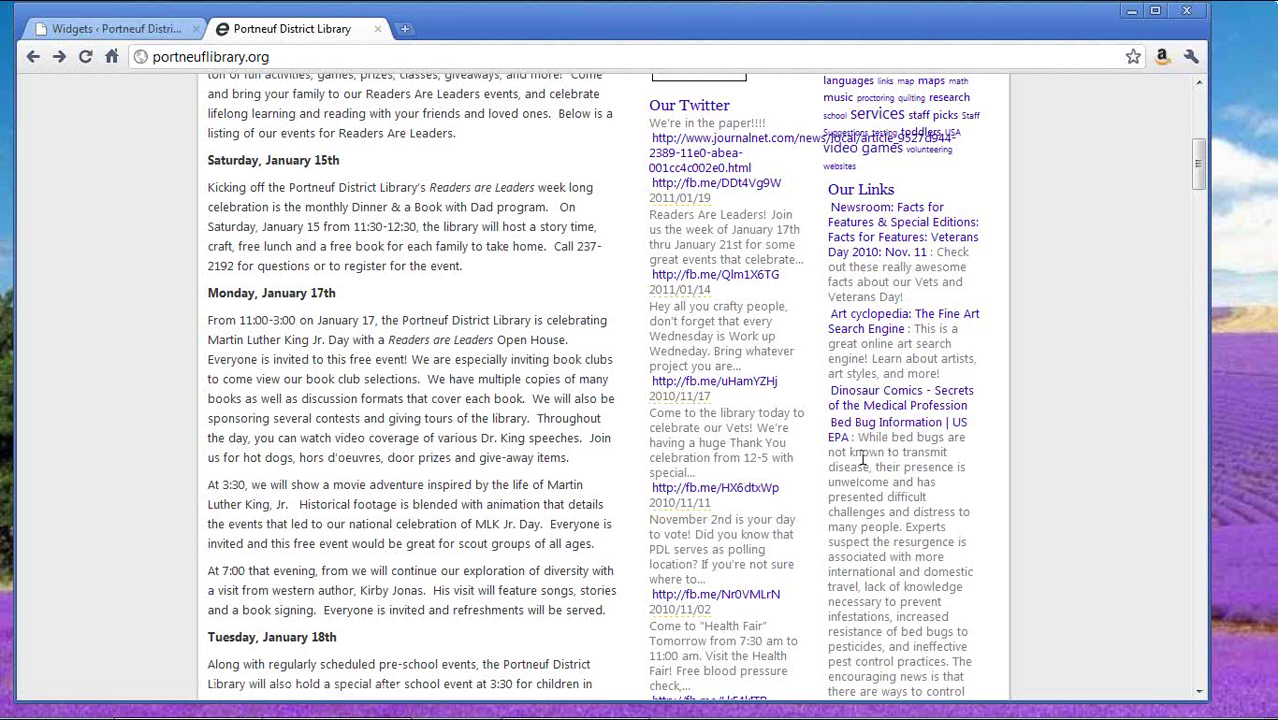
# - Return to the Widgets admin page and show its Available Widgets and Sidebar 1 from the beginning
pyautogui.click(85, 30)
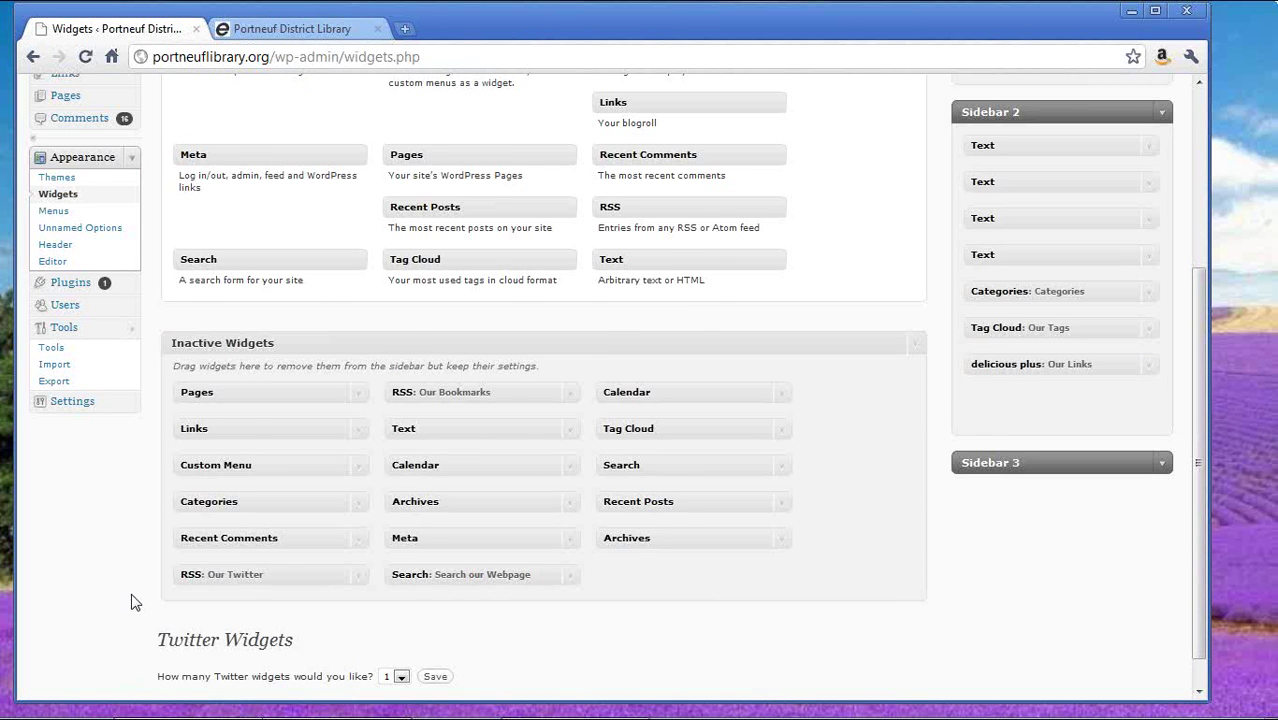
pyautogui.scroll(1, 133, 605)
pyautogui.scroll(1, 133, 605)
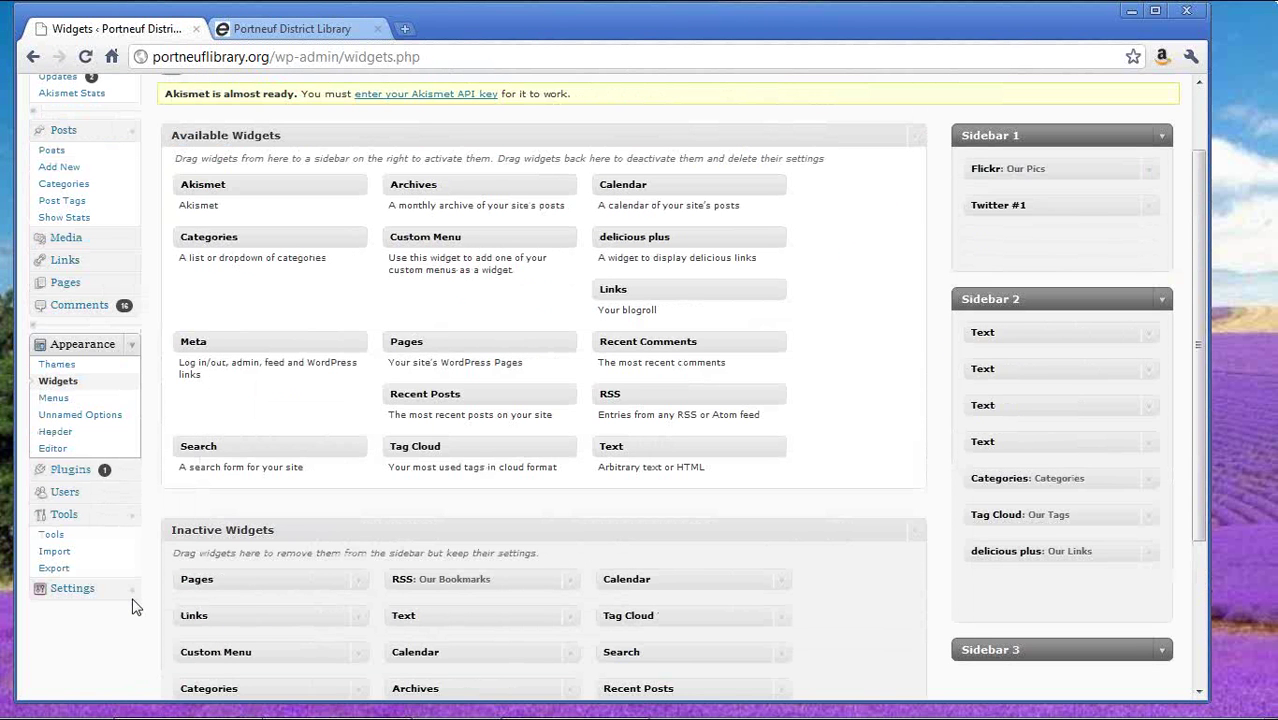
pyautogui.scroll(1, 133, 605)
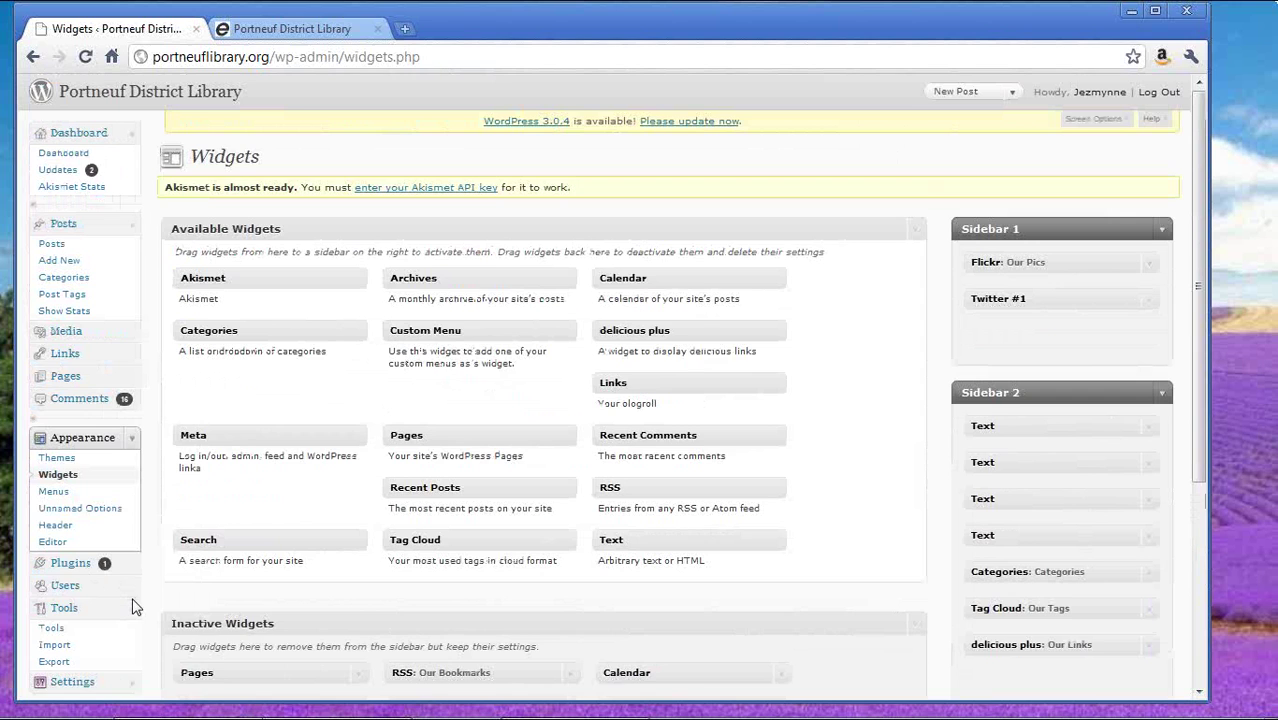
# - Show the beginning of the library website's home page, comparing it with the Widgets admin page
pyautogui.click(261, 30)
pyautogui.scroll(3, 600, 400)
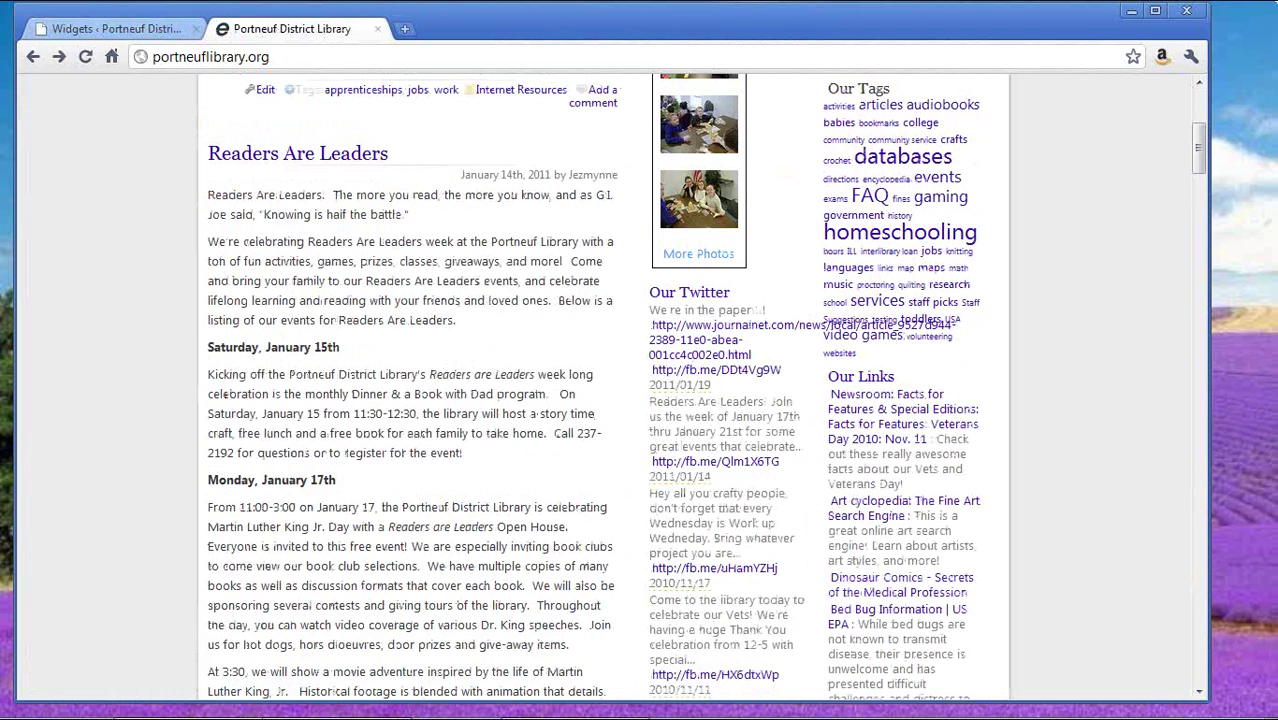
pyautogui.scroll(4, 145, 410)
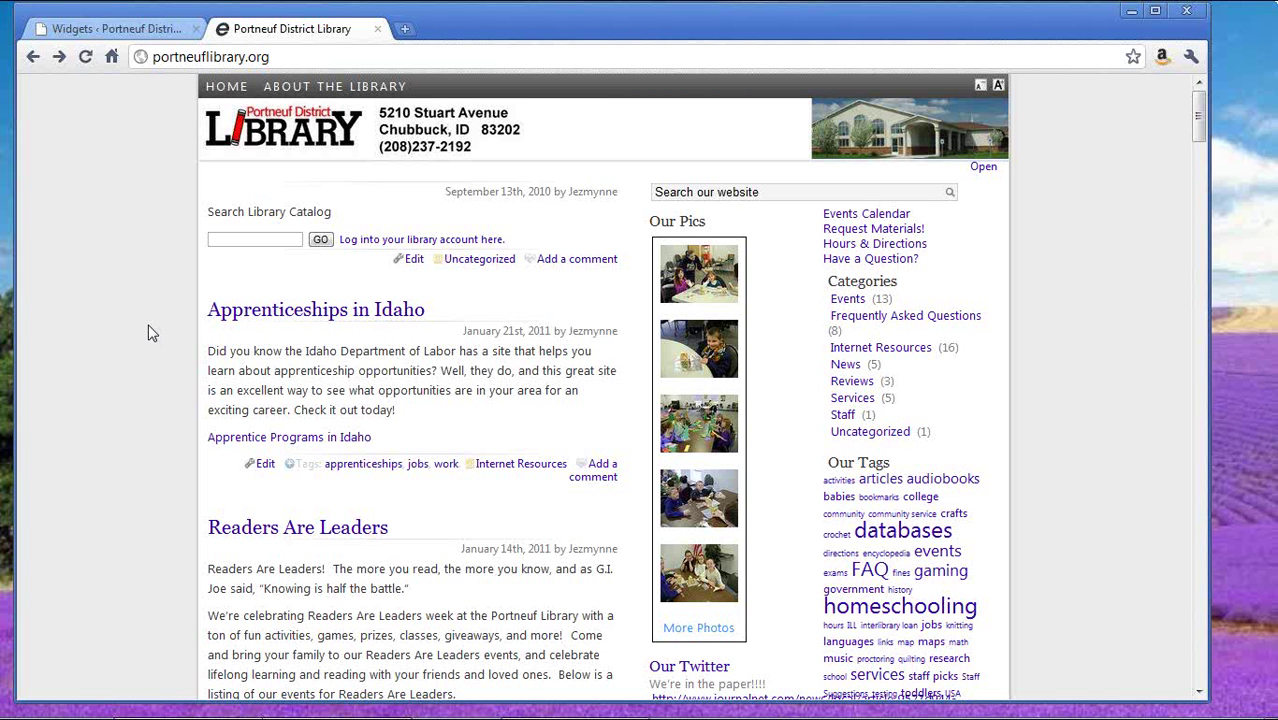
pyautogui.click(63, 37)
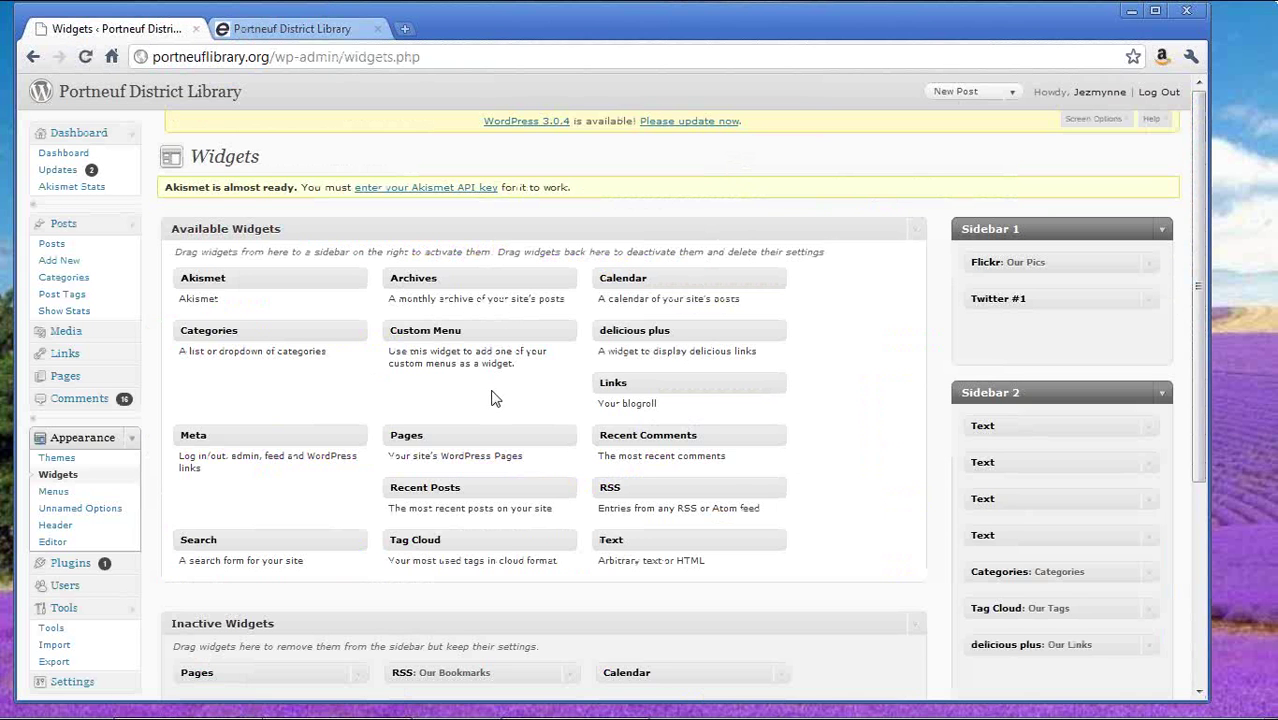
pyautogui.click(252, 31)
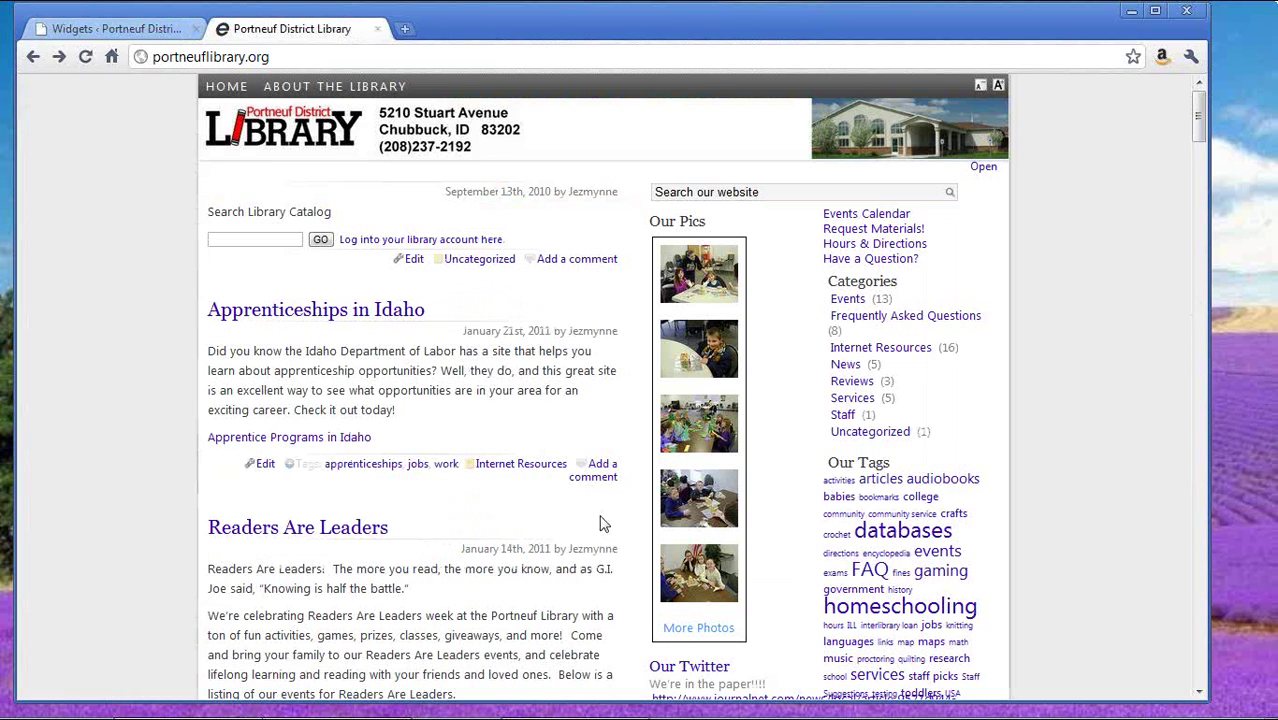